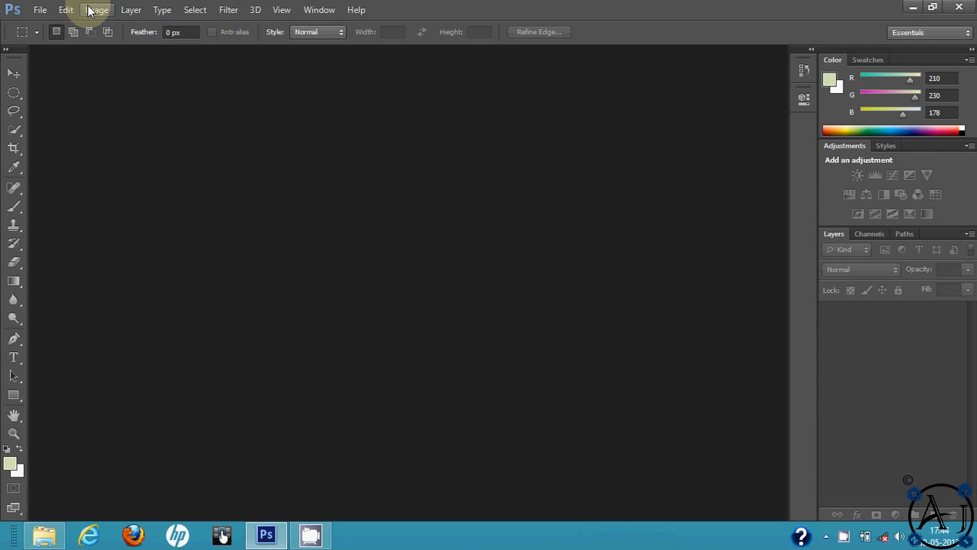
Step: Open the recent file Neram Movie Heroine Nazriya Nazim Stills (7).jpg and activate the Move tool
click(39, 9)
mouse_move(119, 108)
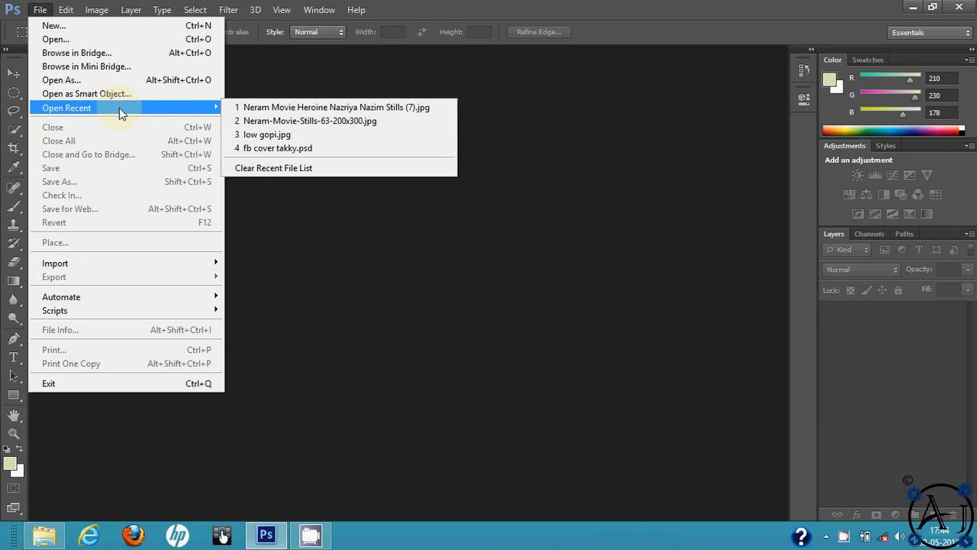
click(290, 107)
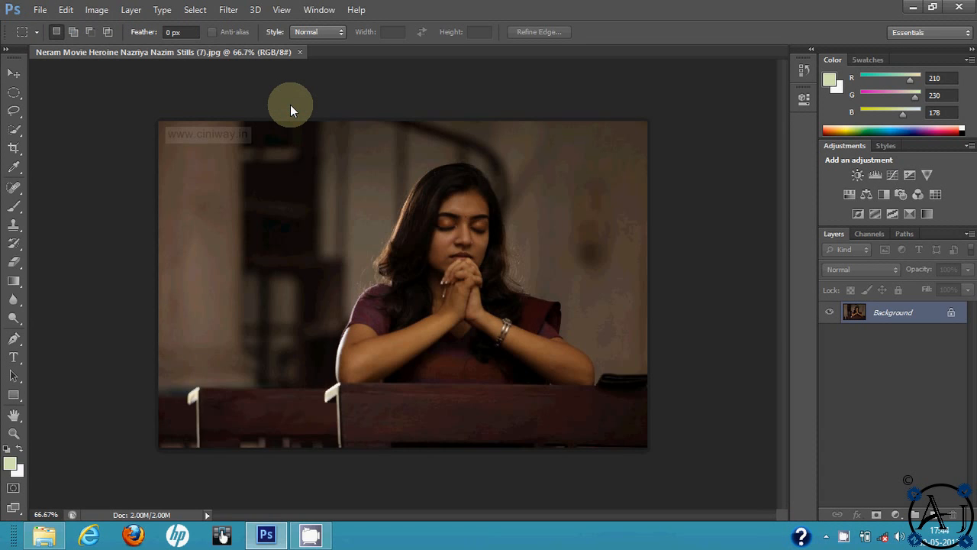
click(14, 74)
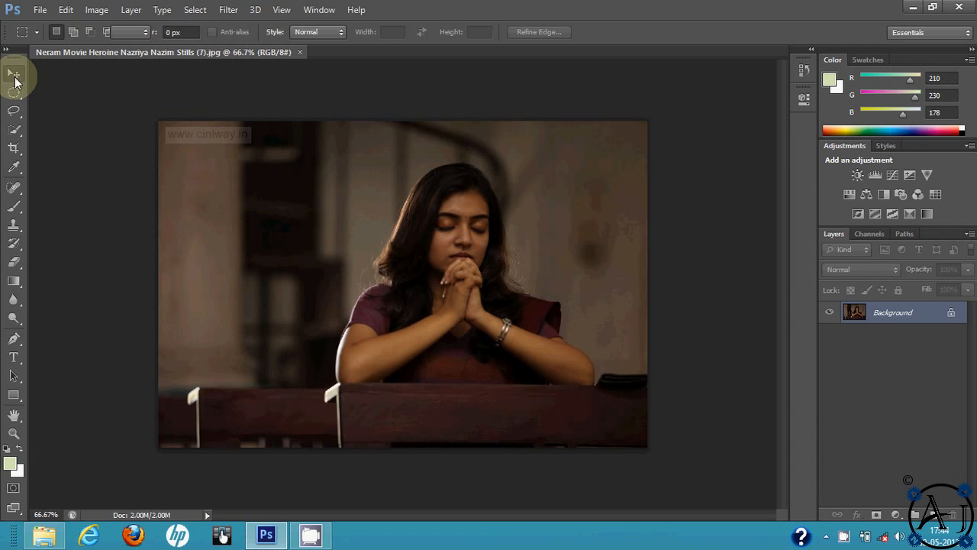
Step: Try converting the image to Grayscale mode with its color information discarded, and undo the conversion
click(97, 10)
mouse_move(120, 27)
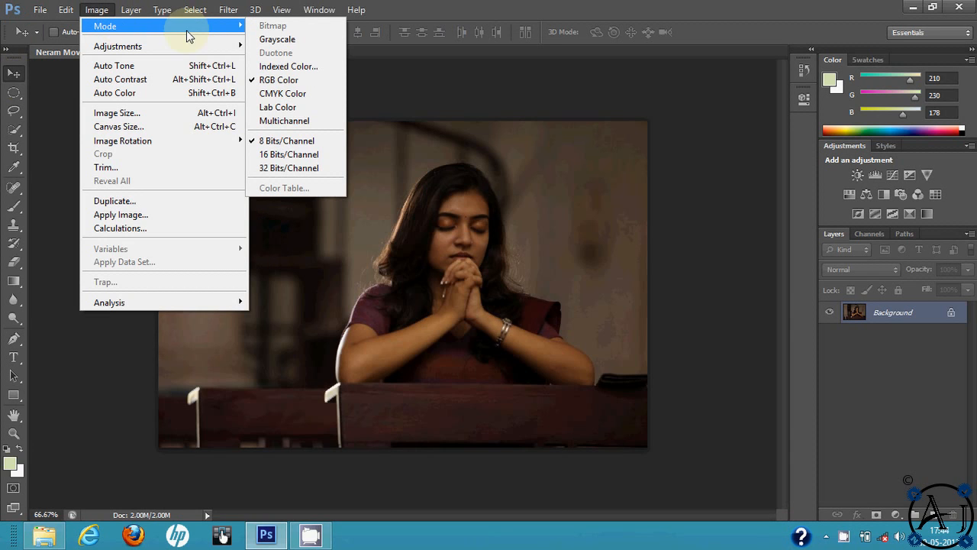
click(280, 42)
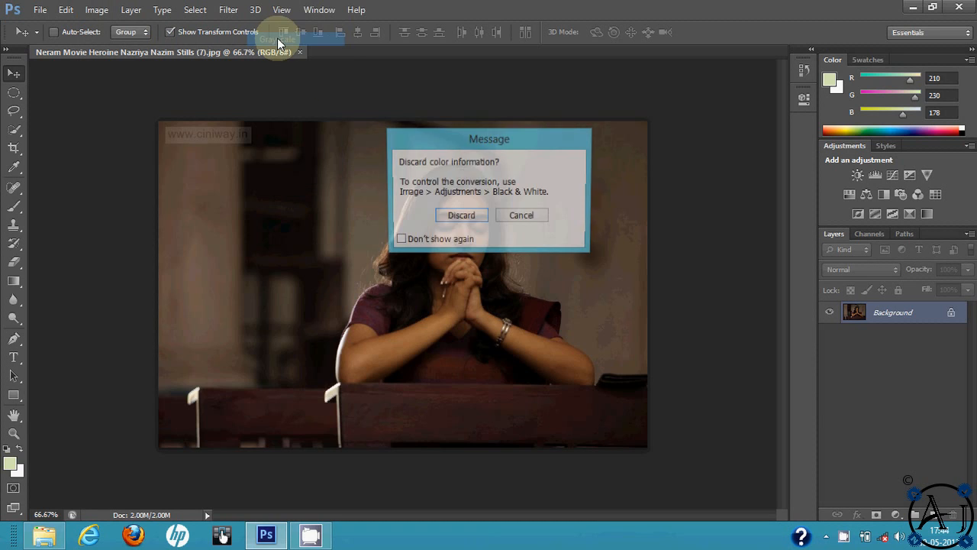
click(460, 217)
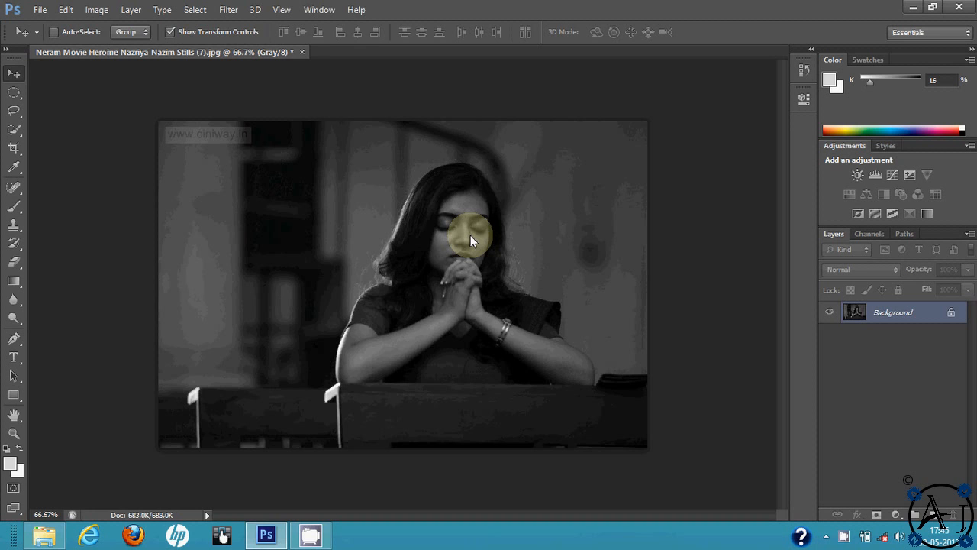
key(ctrl+z)
Step: Try converting the image to CMYK Color mode, and undo the conversion
click(96, 10)
mouse_move(211, 31)
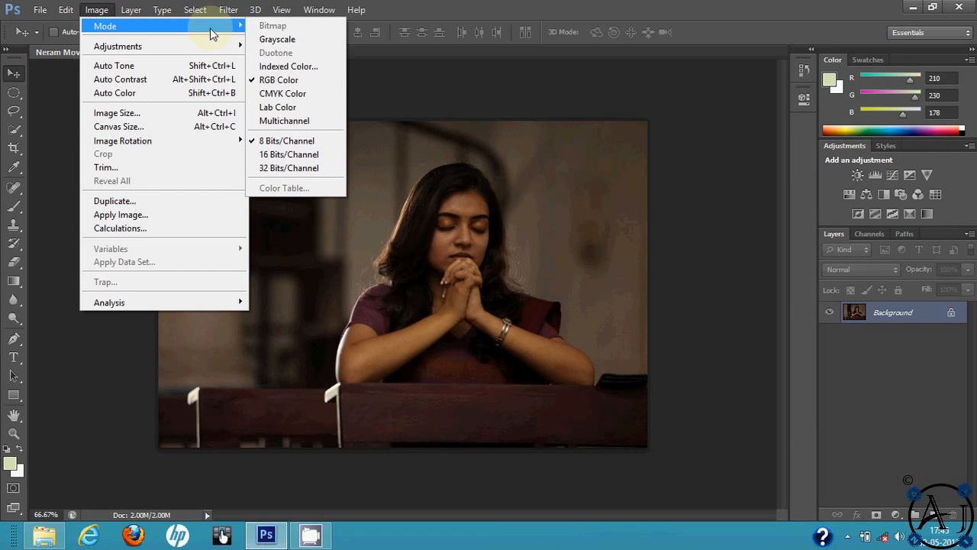
click(299, 91)
click(517, 217)
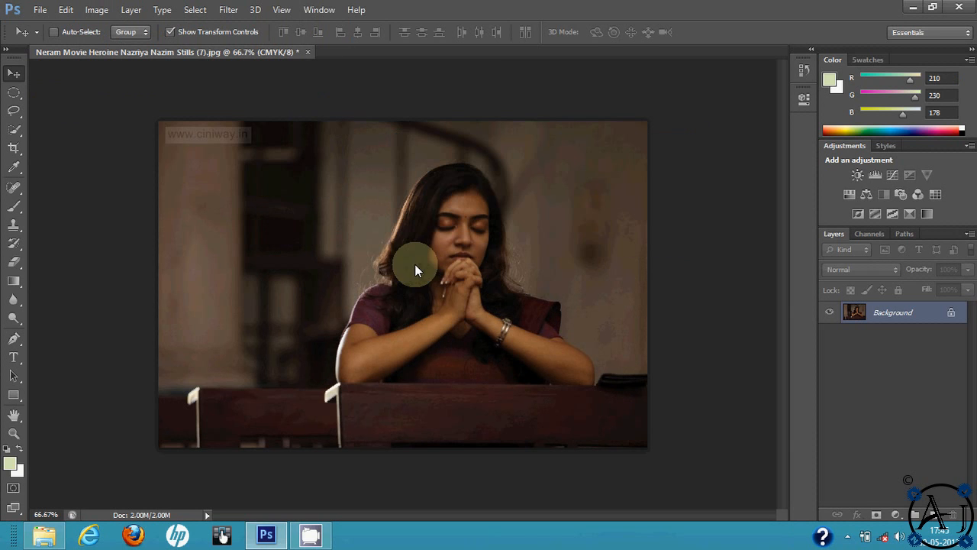
key(ctrl+z)
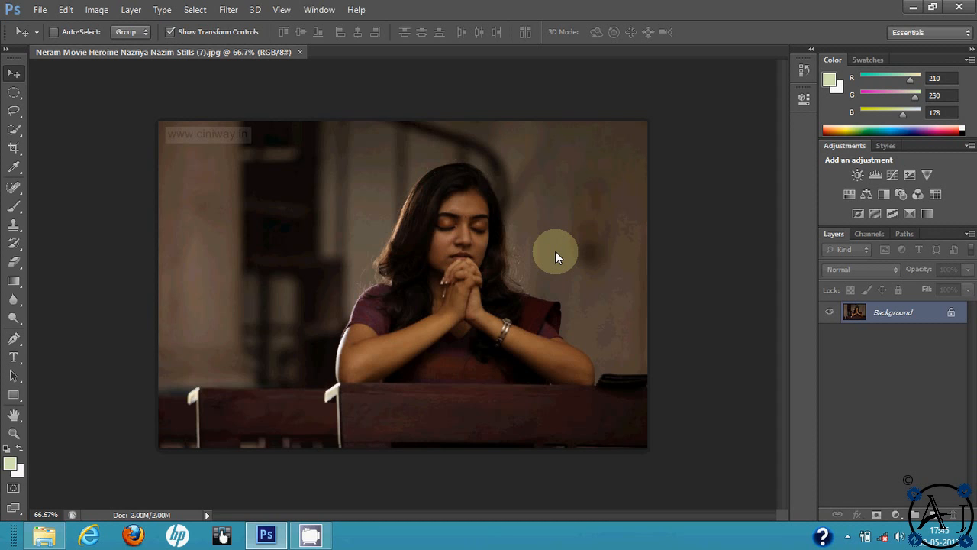
Step: Try the Auto Tone correction on the image, and undo it
click(93, 10)
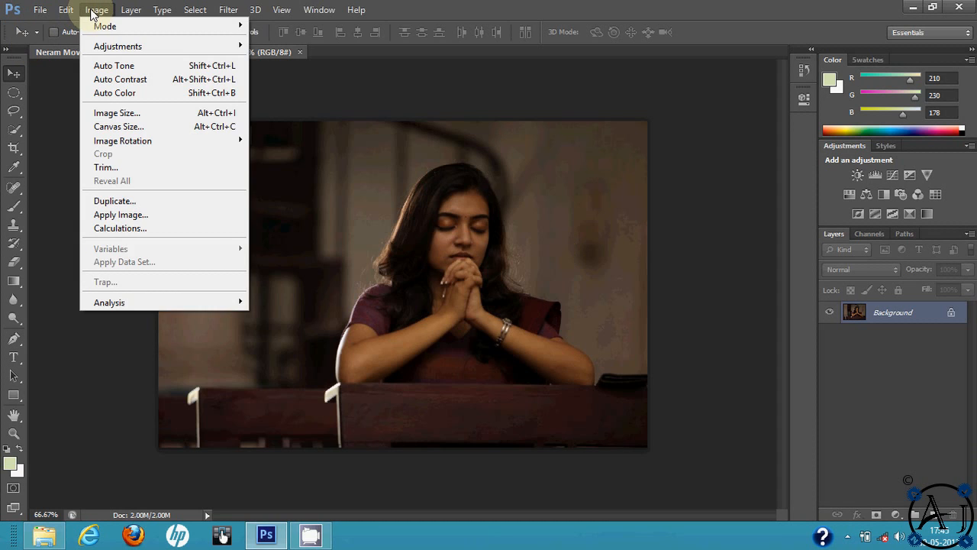
mouse_move(124, 48)
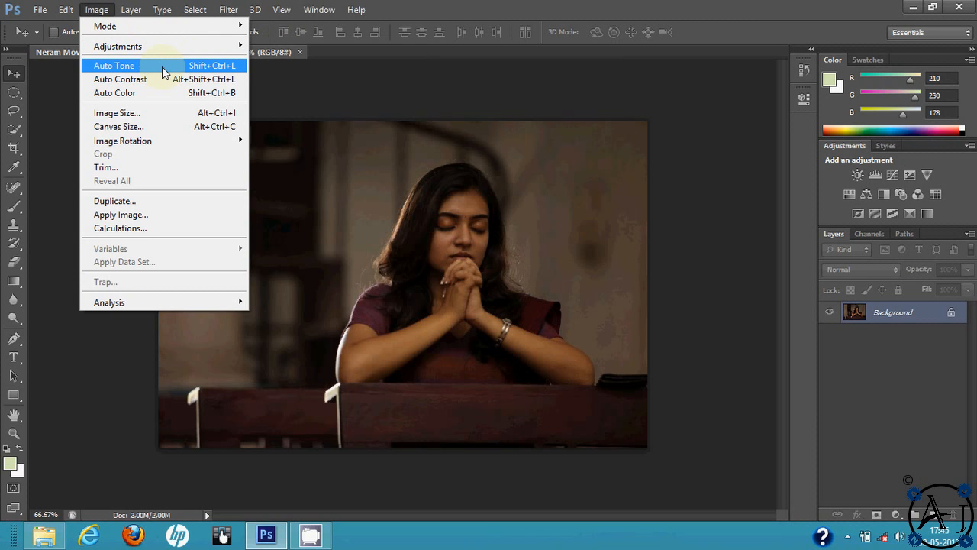
click(162, 72)
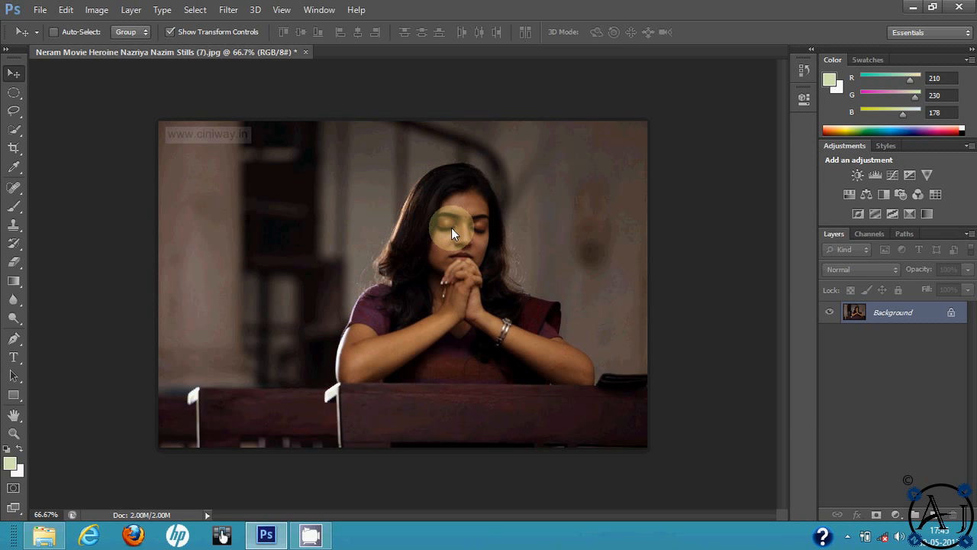
key(ctrl+z)
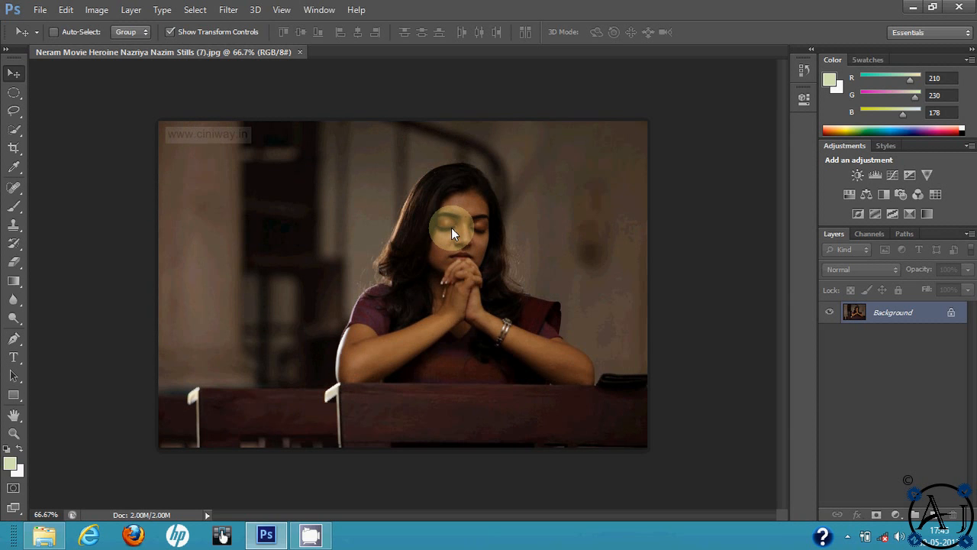
Step: Apply the Auto Contrast correction to the image
click(96, 9)
click(127, 79)
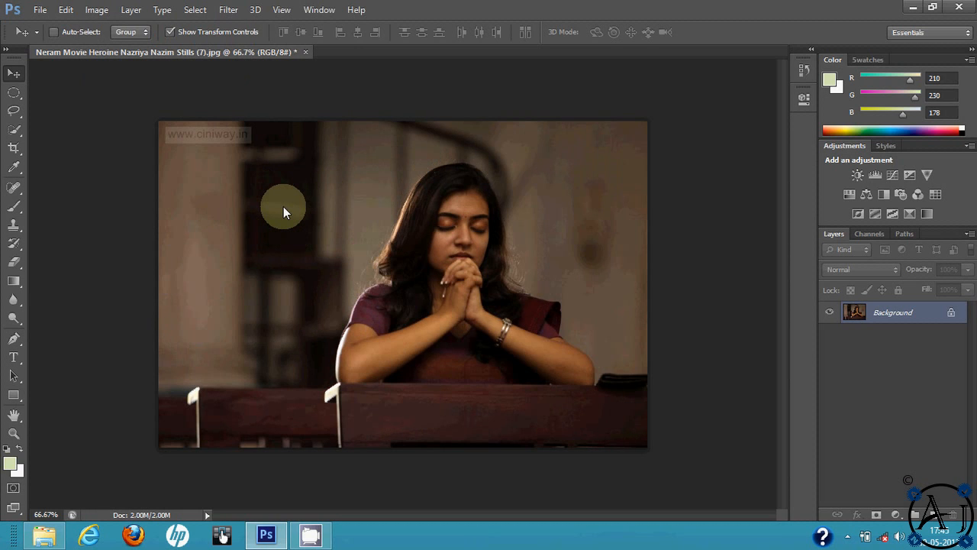
Step: Try the Auto Color correction on the image
click(96, 9)
click(126, 92)
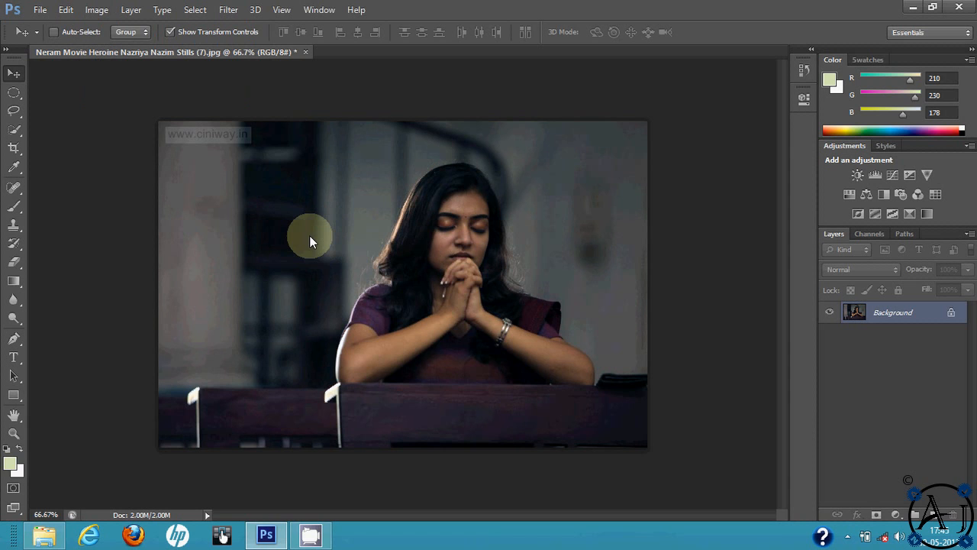
Step: Preview a brightness of 41 on the image with the Brightness/Contrast adjustment, and cancel it
click(96, 9)
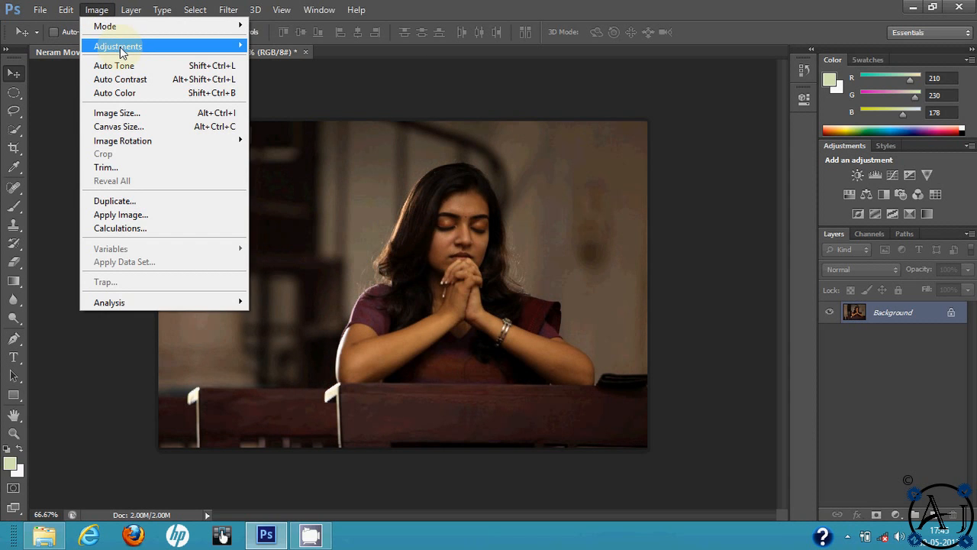
click(284, 44)
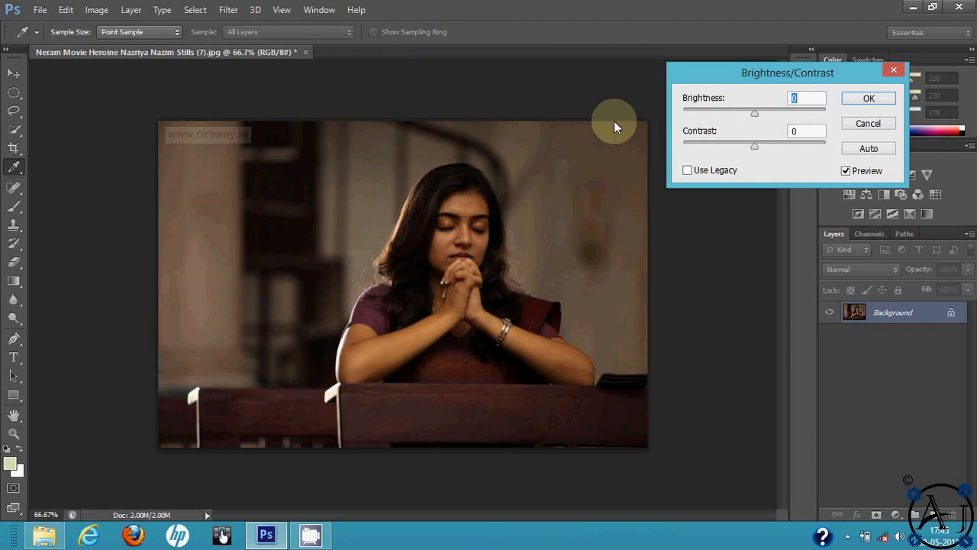
drag(762, 115, 742, 148)
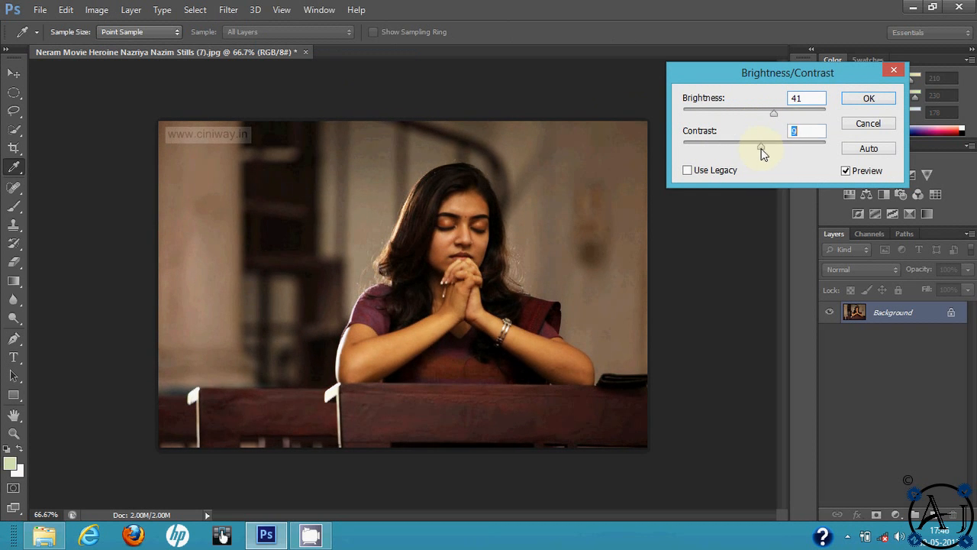
click(868, 123)
key(v)
Step: Apply the Brightness/Contrast adjustment to the image with its automatic correction
click(97, 9)
mouse_move(141, 46)
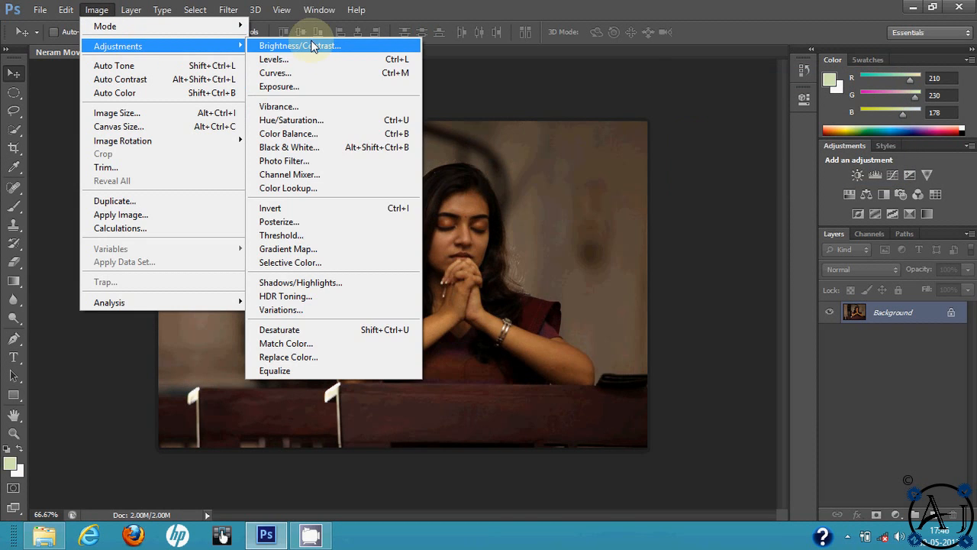
click(312, 46)
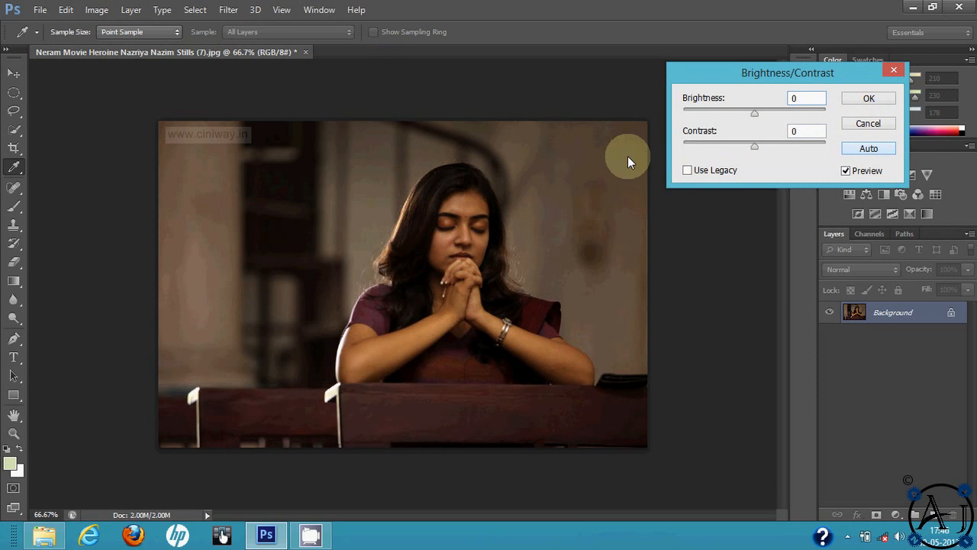
click(869, 98)
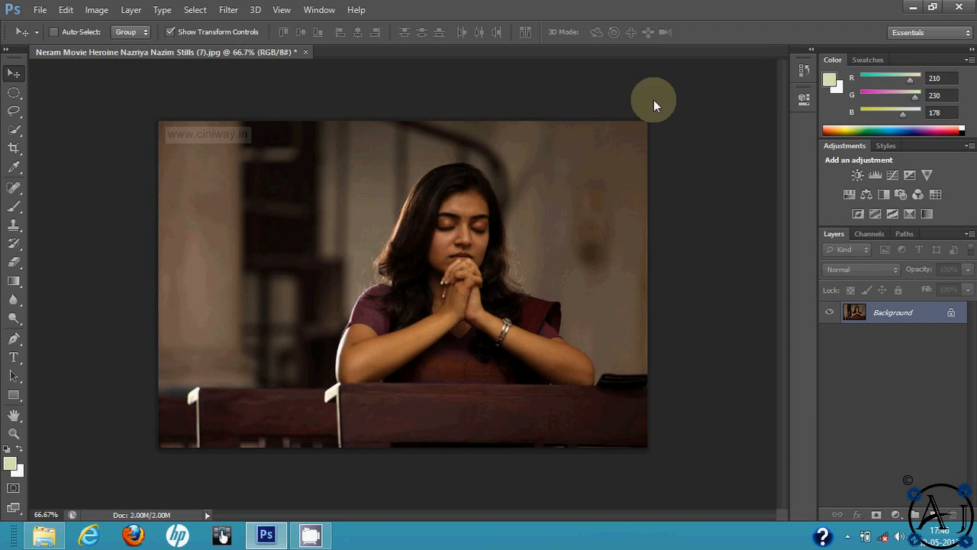
Step: Open the Levels adjustment for the image and move its dialog away from the woman in the photo
click(96, 9)
mouse_move(174, 48)
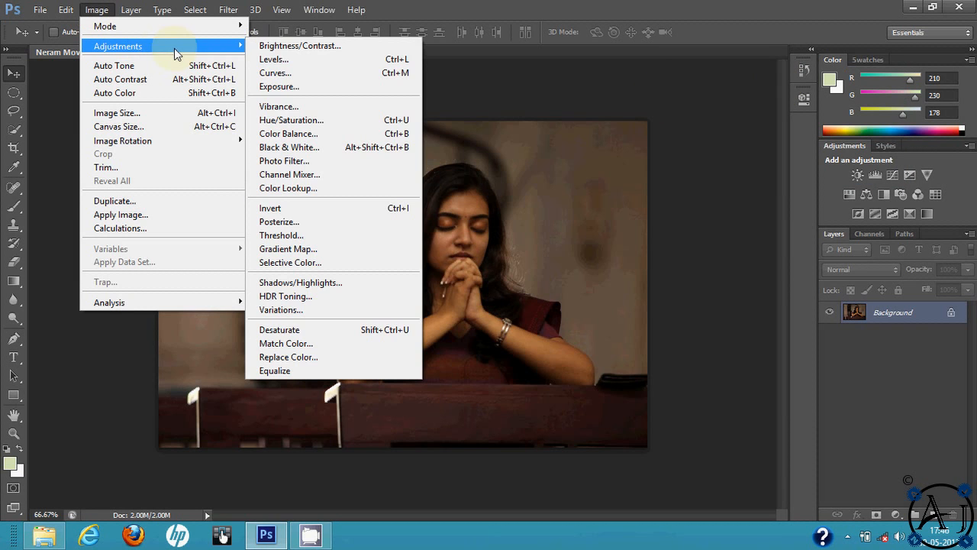
click(336, 58)
drag(456, 90, 699, 89)
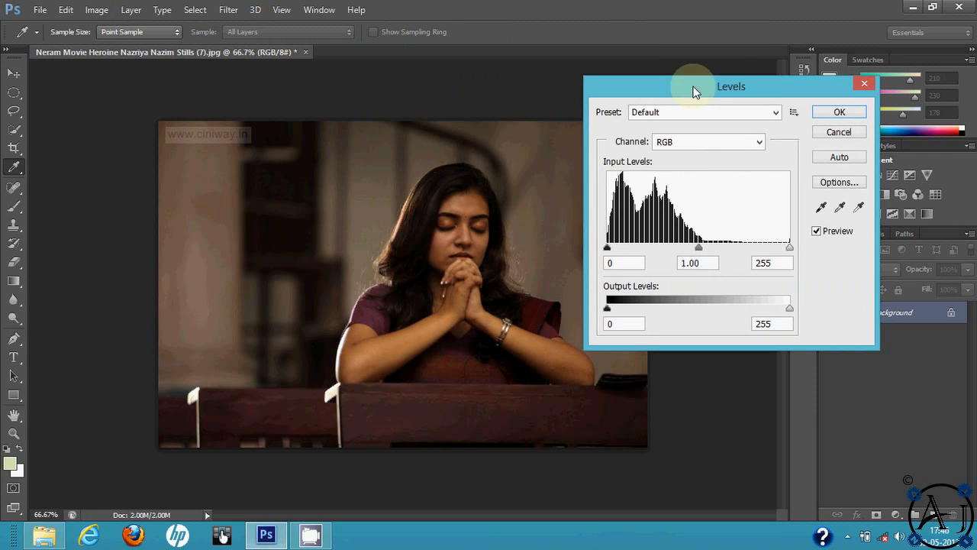
Step: Switch the Levels channel to Green to view its histogram, and return to the RGB channel
click(698, 142)
click(698, 141)
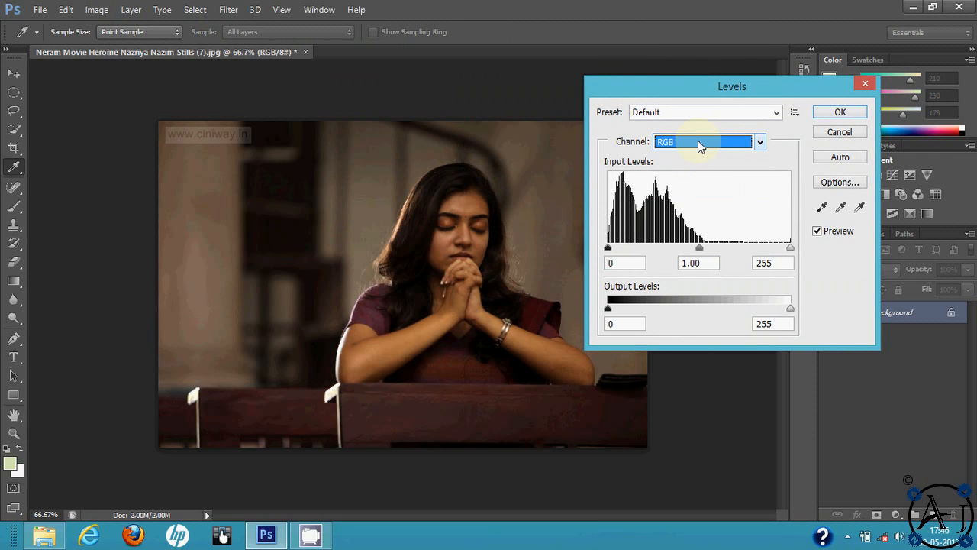
click(698, 140)
click(698, 178)
click(701, 143)
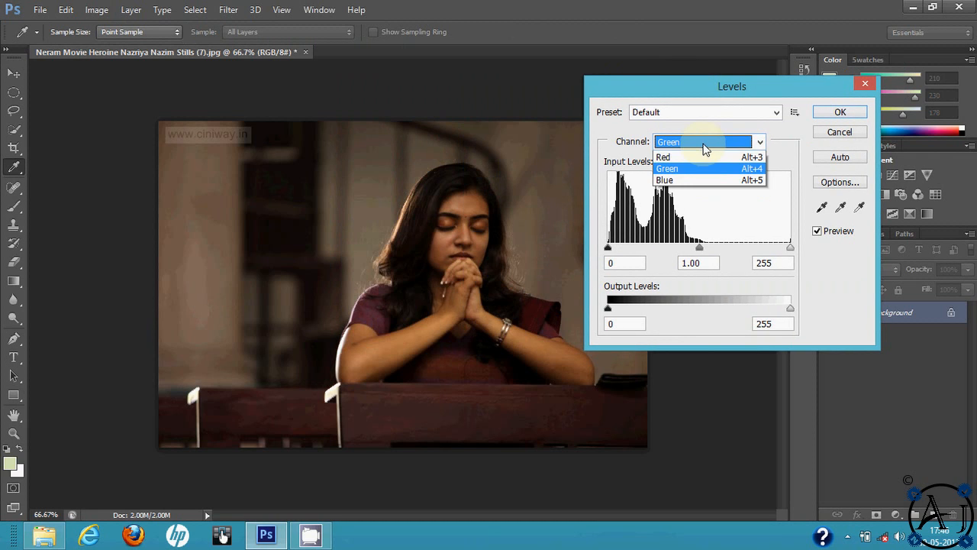
click(698, 157)
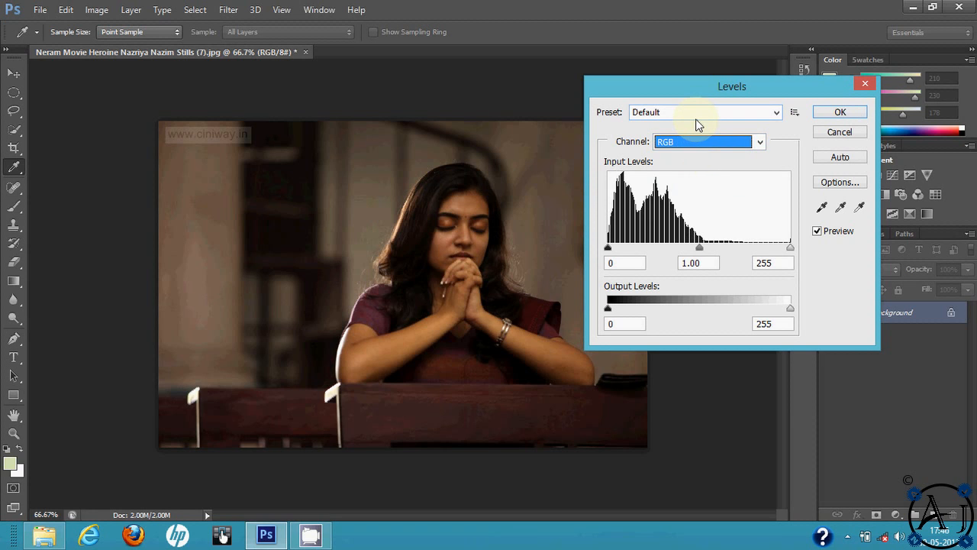
Step: Preview the Levels presets Darker, Increase Contrast 1, Lighter and Lighten Shadows on the image, and restore the Default preset
click(696, 119)
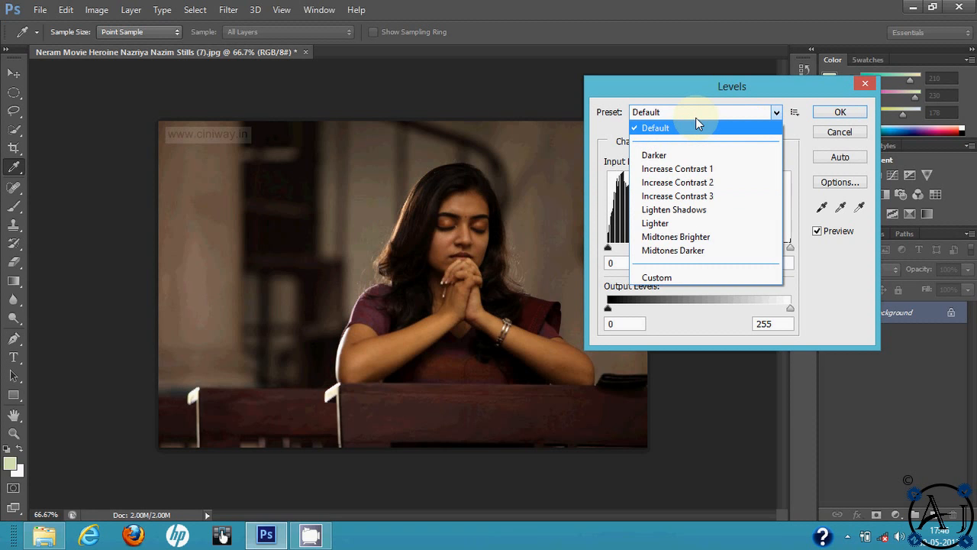
click(696, 118)
drag(686, 96, 789, 86)
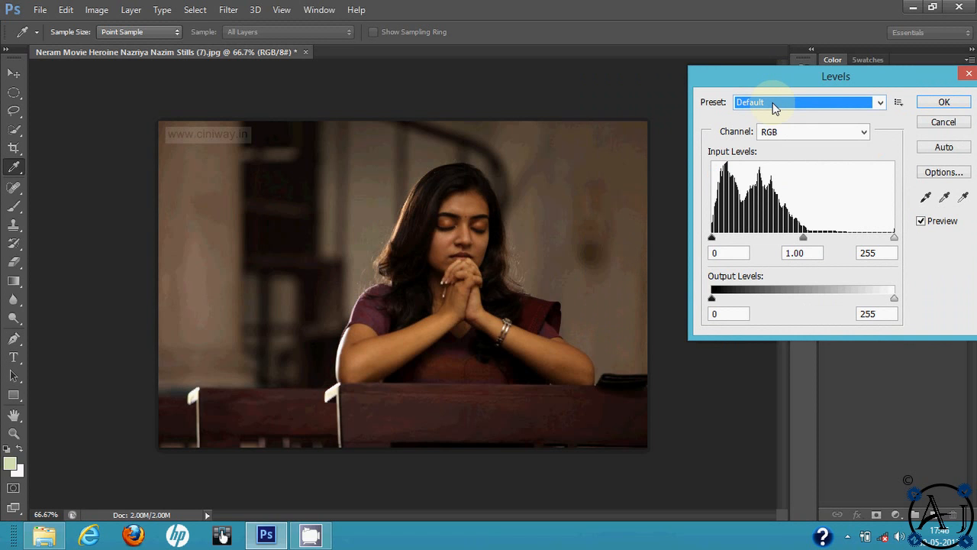
click(773, 105)
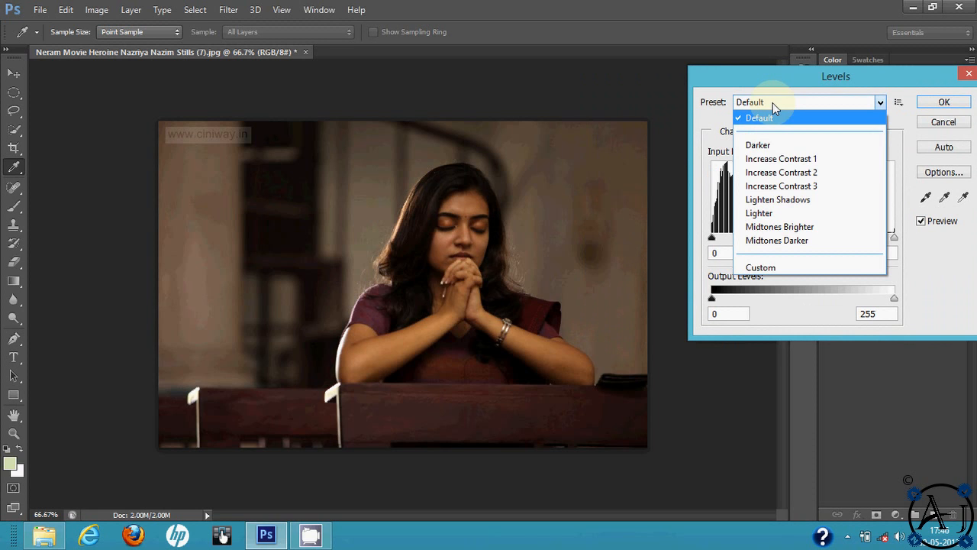
click(787, 145)
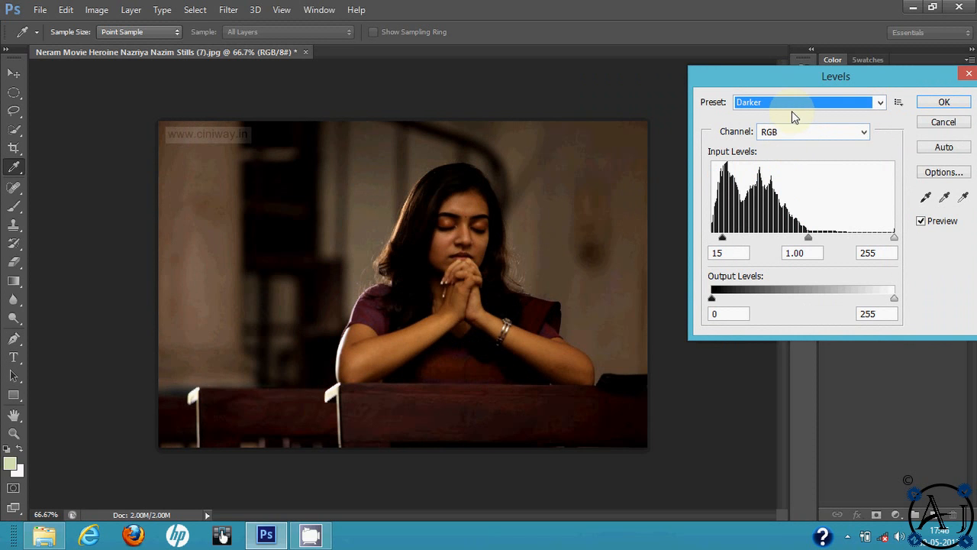
click(793, 108)
click(794, 158)
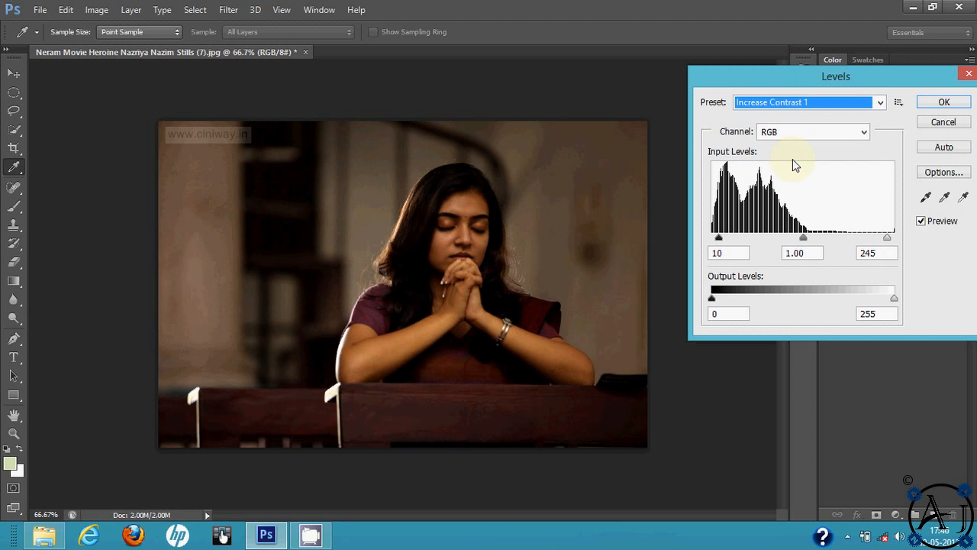
click(788, 109)
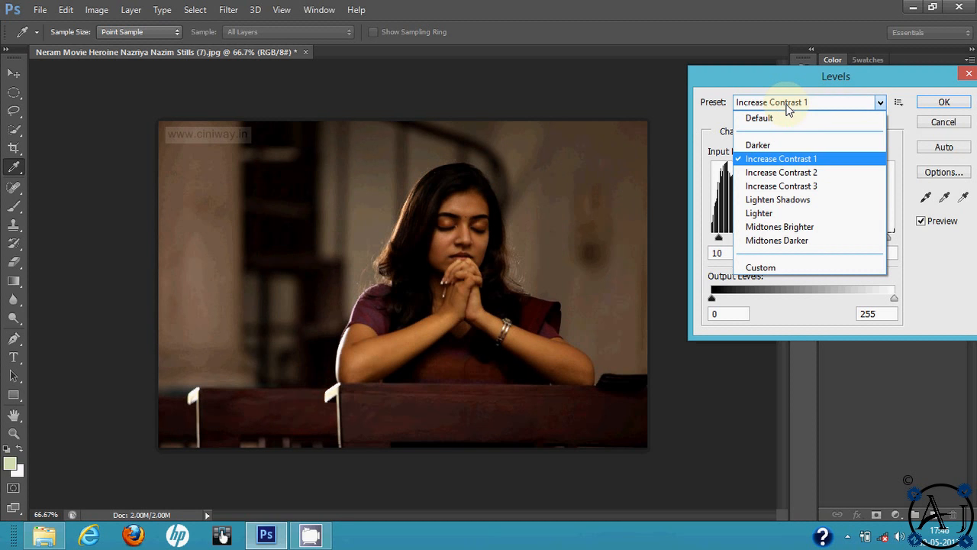
click(781, 220)
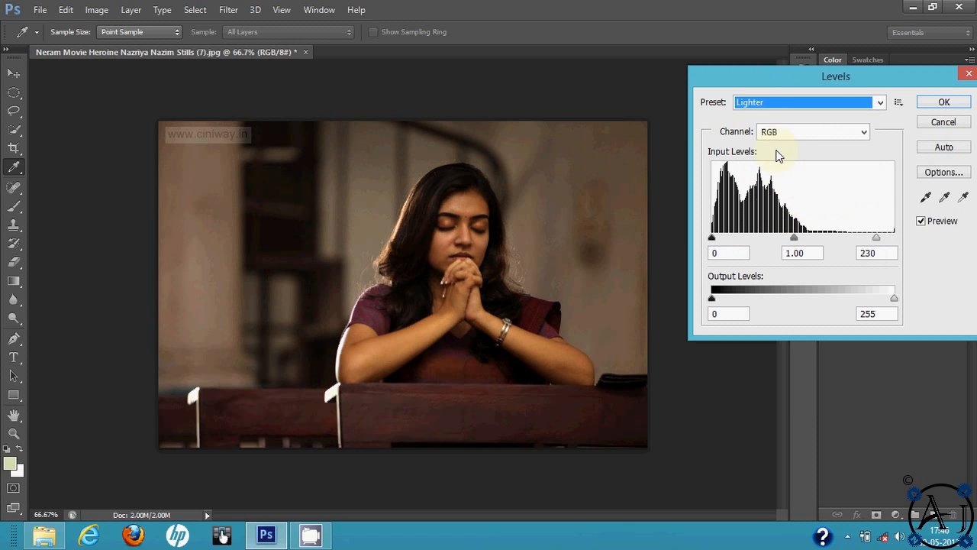
click(774, 107)
click(791, 201)
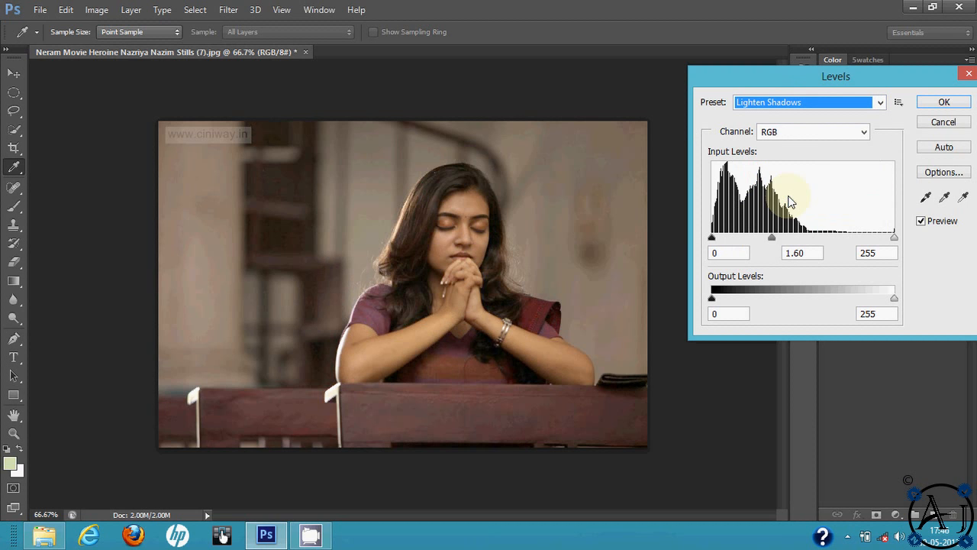
click(764, 104)
click(764, 118)
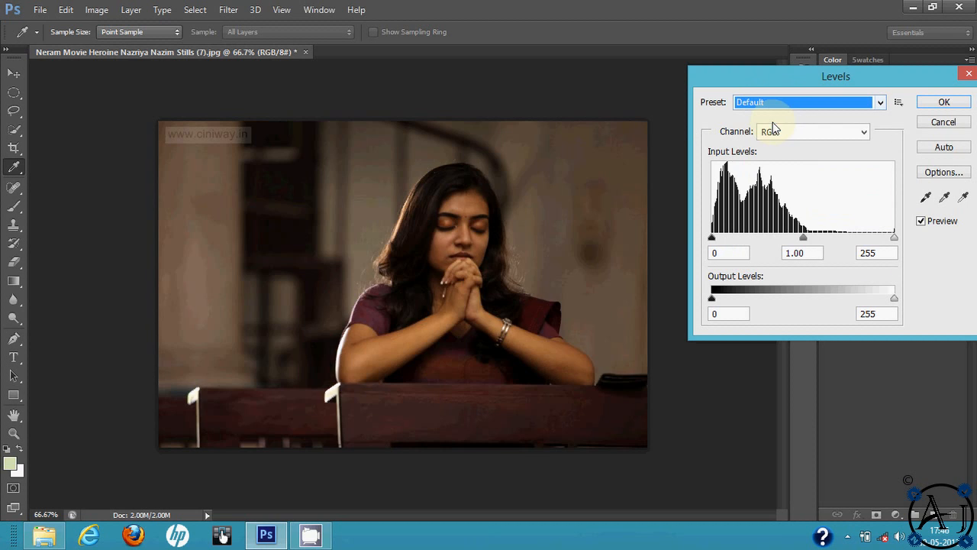
Step: Try the black, midtone and white input sliders in Levels, and apply the adjustment with its automatic correction
drag(744, 77, 719, 65)
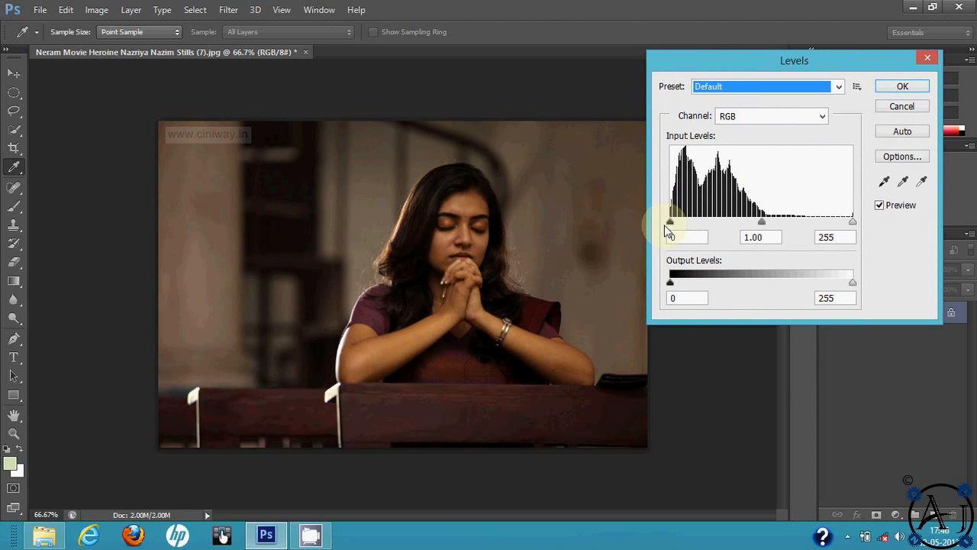
mouse_move(673, 226)
mouse_down()
mouse_move(693, 223)
mouse_move(681, 223)
mouse_move(706, 234)
mouse_move(670, 234)
mouse_up()
mouse_move(762, 229)
mouse_down()
mouse_move(764, 220)
mouse_move(784, 222)
mouse_move(738, 220)
mouse_move(771, 231)
mouse_move(768, 221)
mouse_move(757, 226)
mouse_up()
mouse_move(853, 222)
mouse_down()
mouse_move(830, 222)
mouse_move(855, 227)
mouse_up()
mouse_move(756, 224)
mouse_down()
mouse_move(769, 220)
mouse_move(752, 223)
mouse_move(763, 220)
mouse_move(758, 229)
mouse_move(759, 219)
mouse_up()
click(898, 136)
click(899, 88)
key(v)
Step: Open the Curves adjustment for the image and move its dialog clear of the photo
click(74, 12)
mouse_move(107, 12)
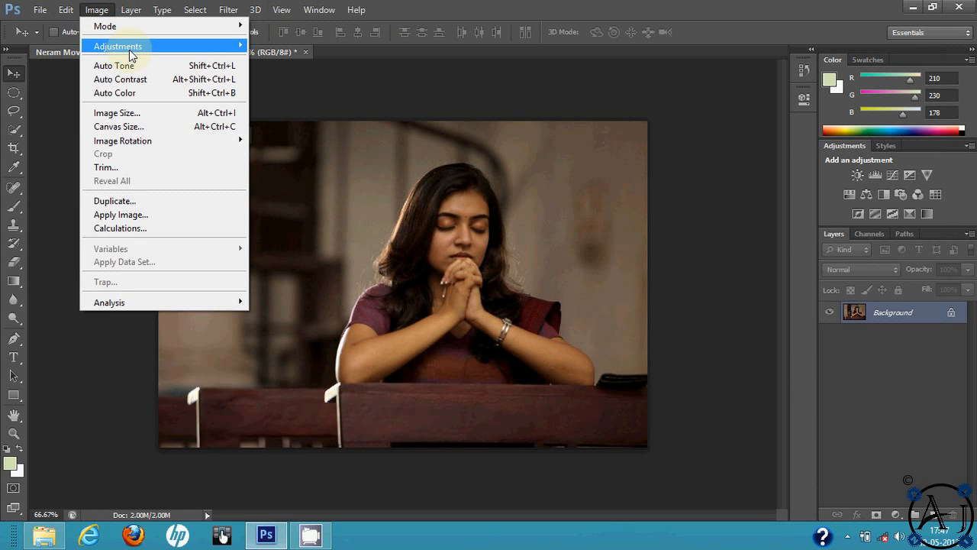
mouse_move(130, 47)
click(333, 74)
drag(678, 91, 721, 57)
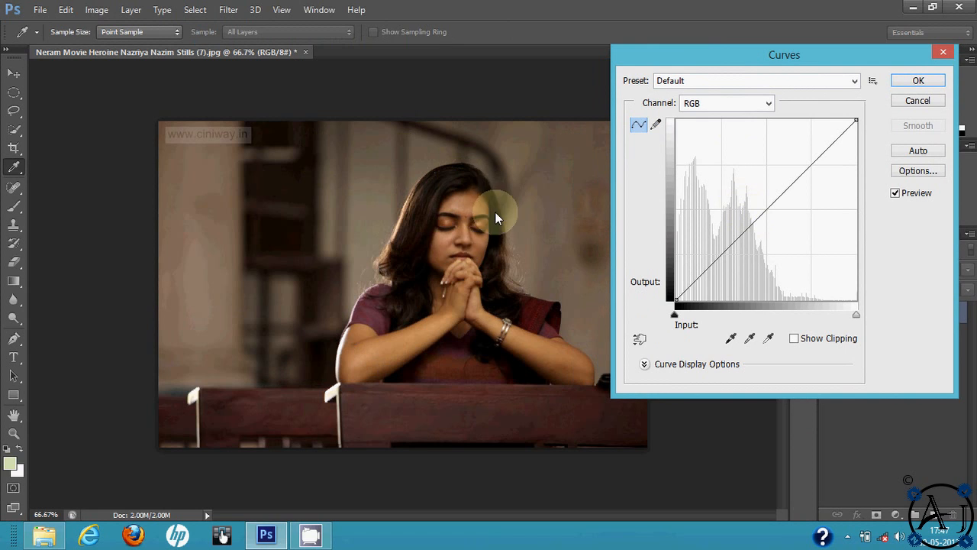
drag(702, 52, 748, 47)
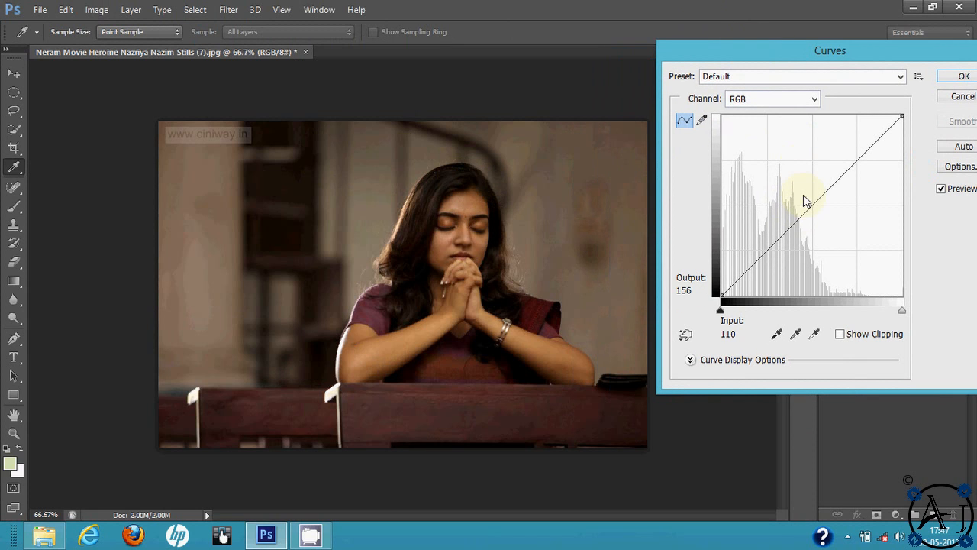
Step: Try a custom RGB curve with points at input 130, output 131; input 216, output 179; and input 80, output 49
mouse_move(814, 212)
mouse_down()
mouse_move(799, 211)
mouse_move(784, 187)
mouse_move(835, 245)
mouse_move(812, 214)
mouse_up()
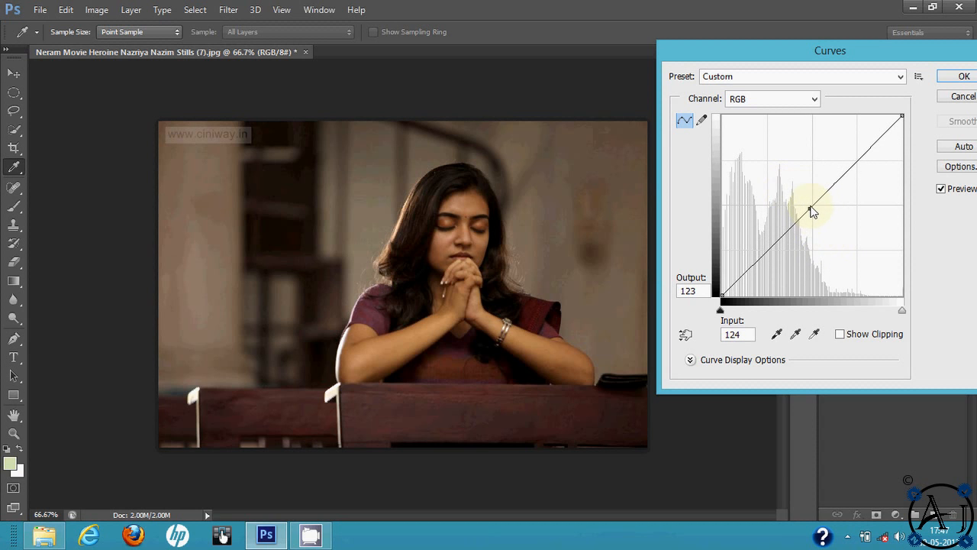
mouse_move(864, 157)
mouse_down()
mouse_move(872, 180)
mouse_move(861, 158)
mouse_up()
drag(810, 209, 814, 204)
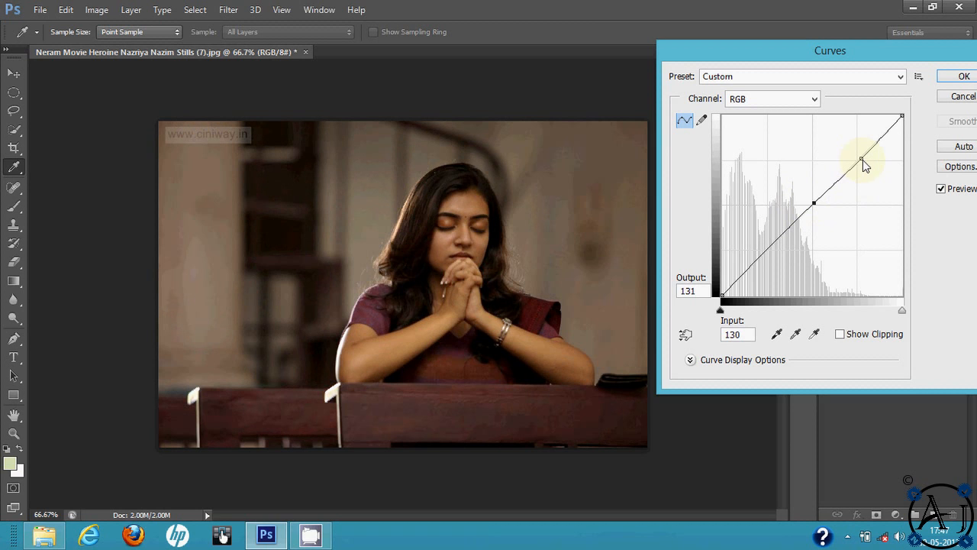
drag(863, 161, 875, 171)
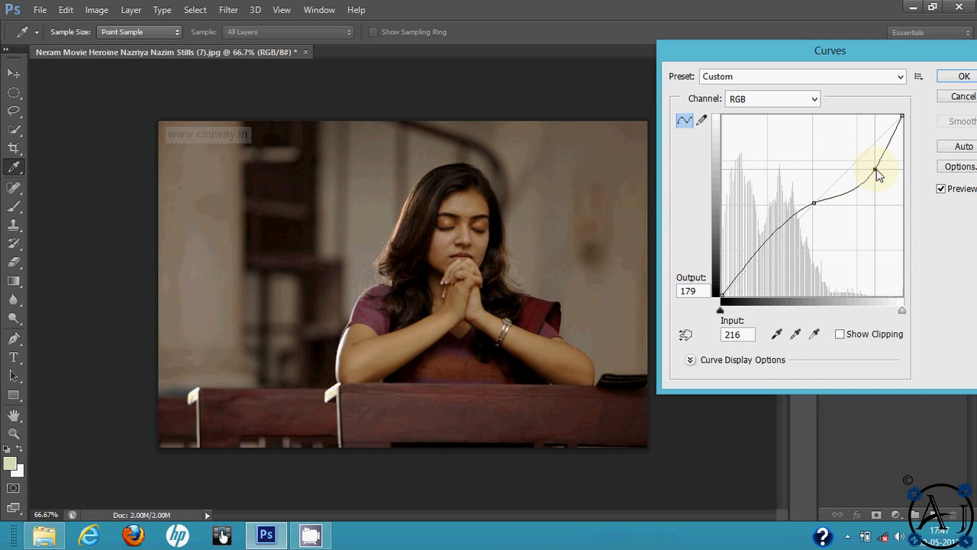
drag(764, 251, 779, 262)
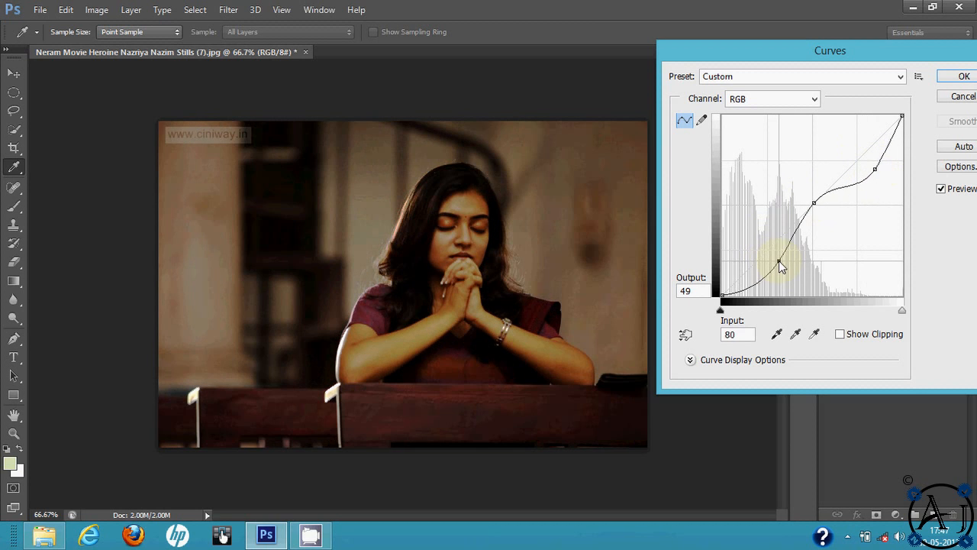
click(962, 76)
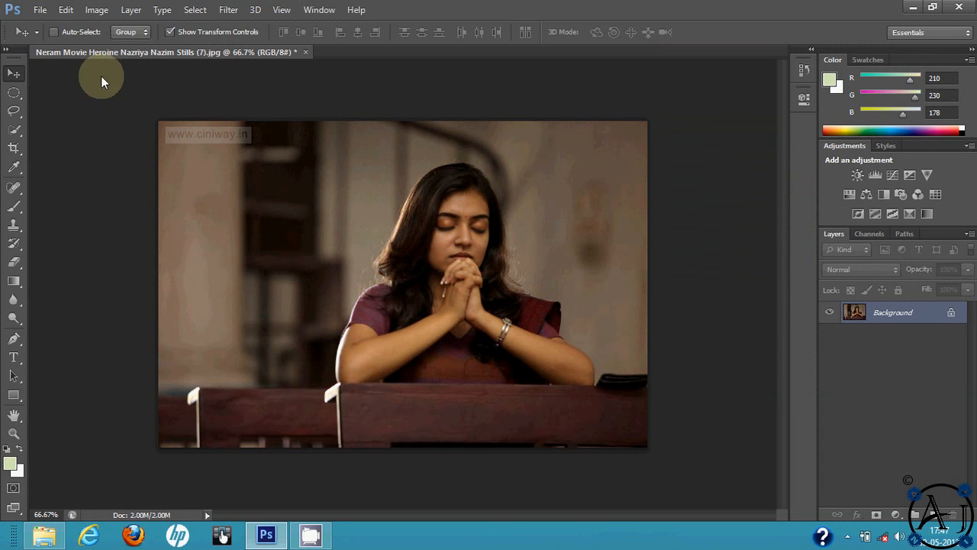
Step: Try the Exposure adjustment by raising the exposure and varying offset and gamma correction, and cancel it
click(97, 10)
mouse_move(138, 47)
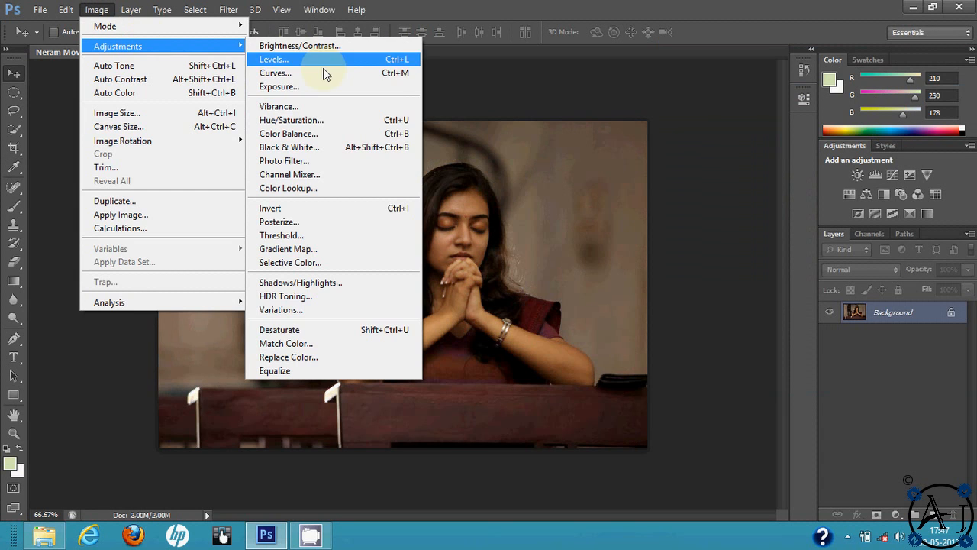
click(325, 87)
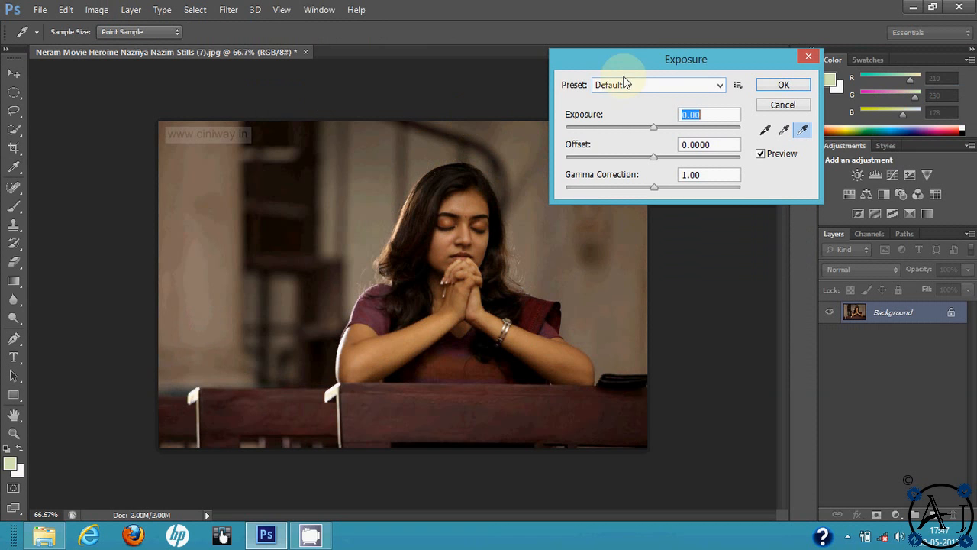
drag(634, 58, 680, 59)
drag(698, 128, 729, 130)
mouse_move(699, 159)
mouse_down()
mouse_move(688, 161)
mouse_move(714, 159)
mouse_up()
drag(682, 162, 694, 192)
click(818, 103)
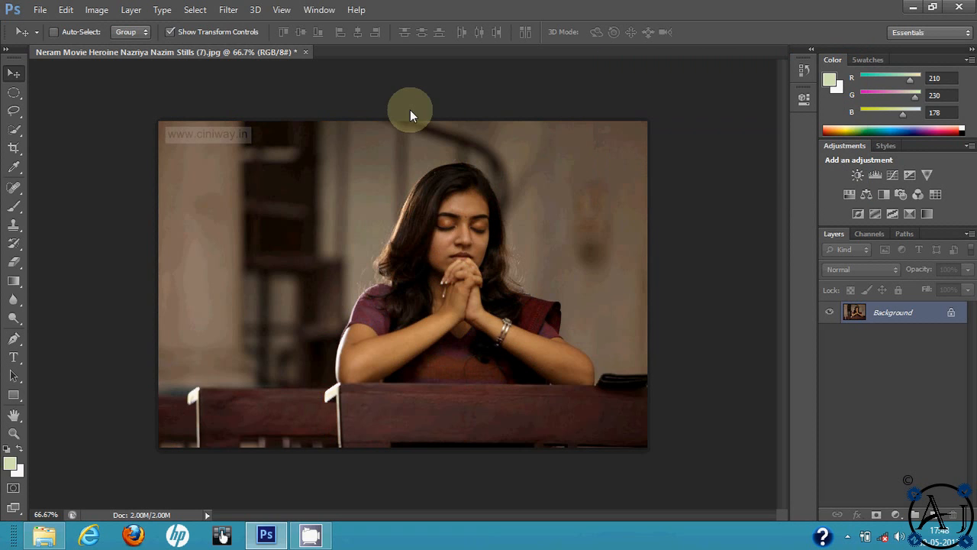
Step: Try the Vibrance adjustment on the image with vibrance at about +2, and cancel it
click(96, 9)
mouse_move(154, 47)
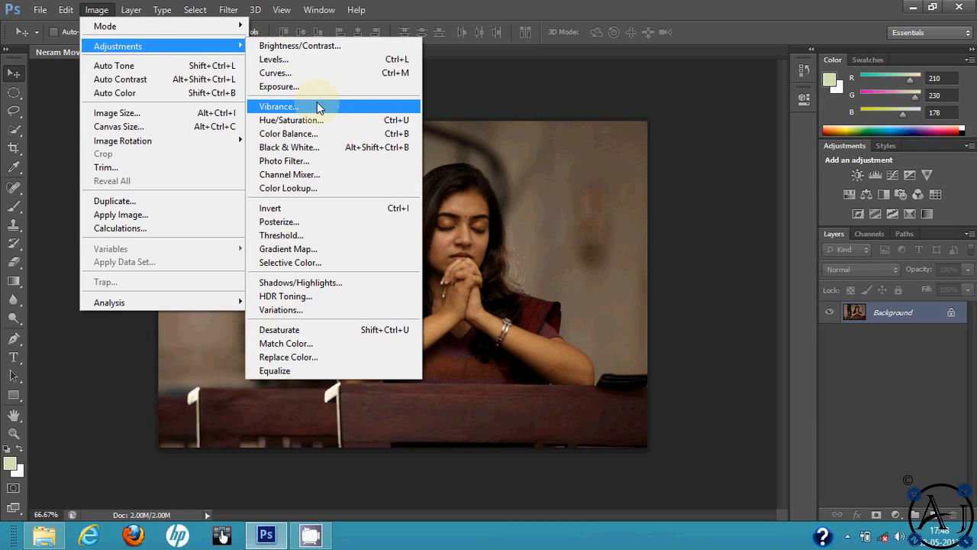
click(317, 106)
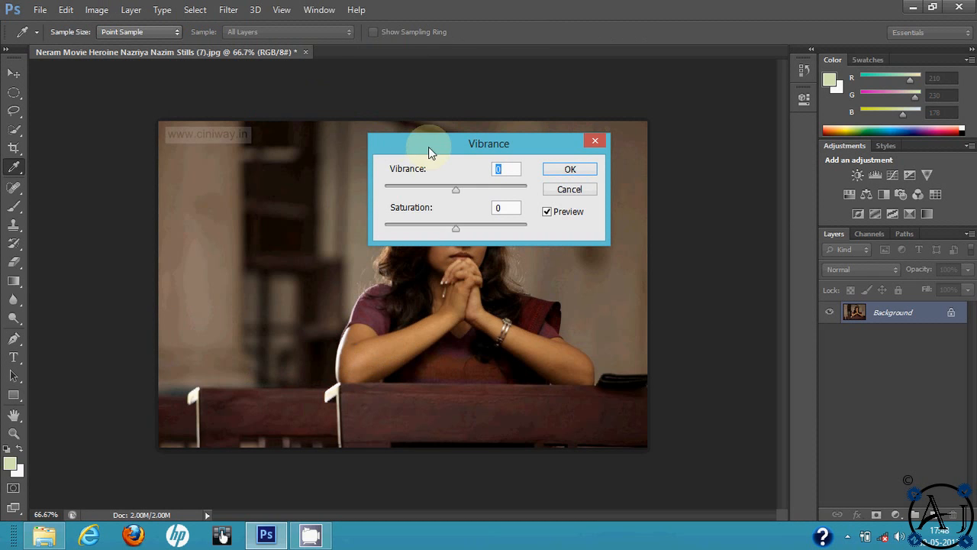
drag(430, 148, 624, 126)
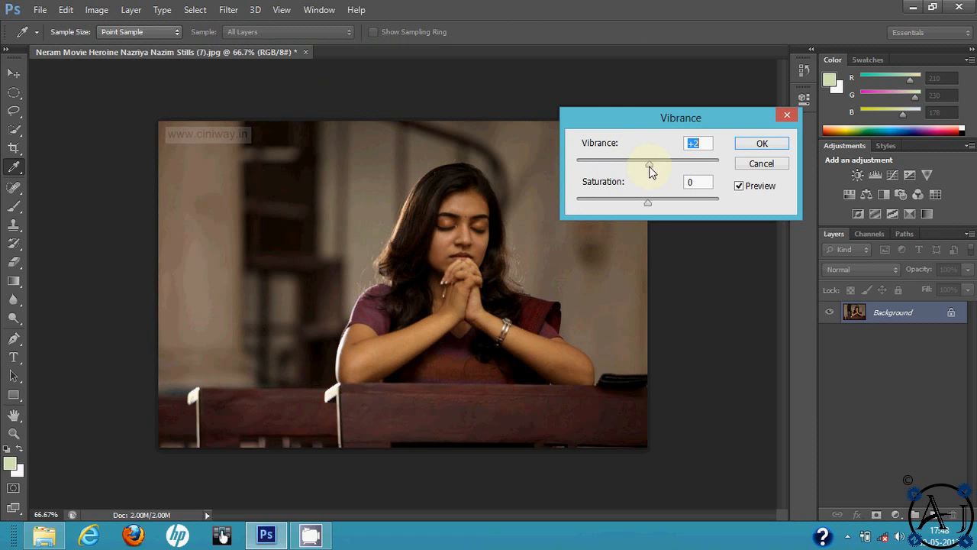
click(746, 165)
key(v)
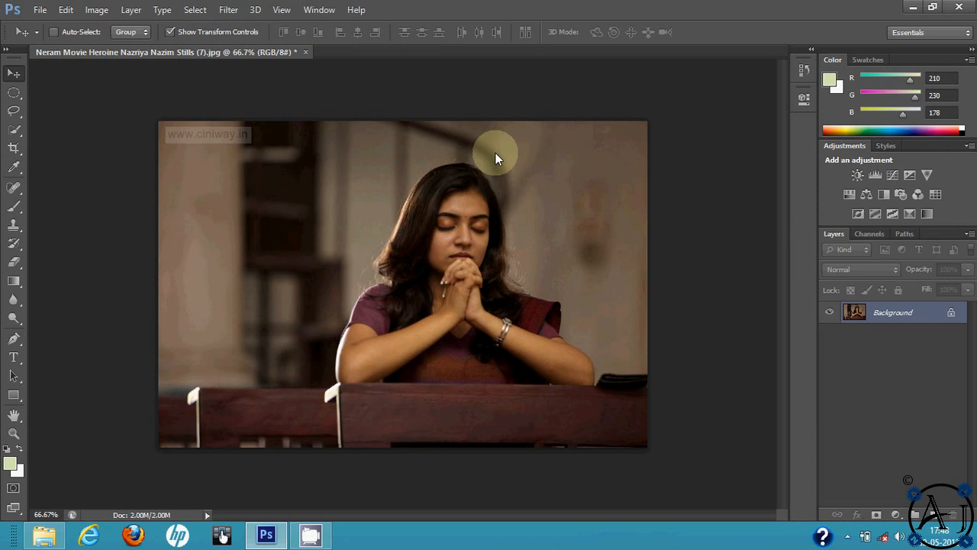
Step: Open Hue/Saturation and try a master hue of -6, saturation of +37 and lightness of -8 on the image
click(96, 9)
mouse_move(164, 46)
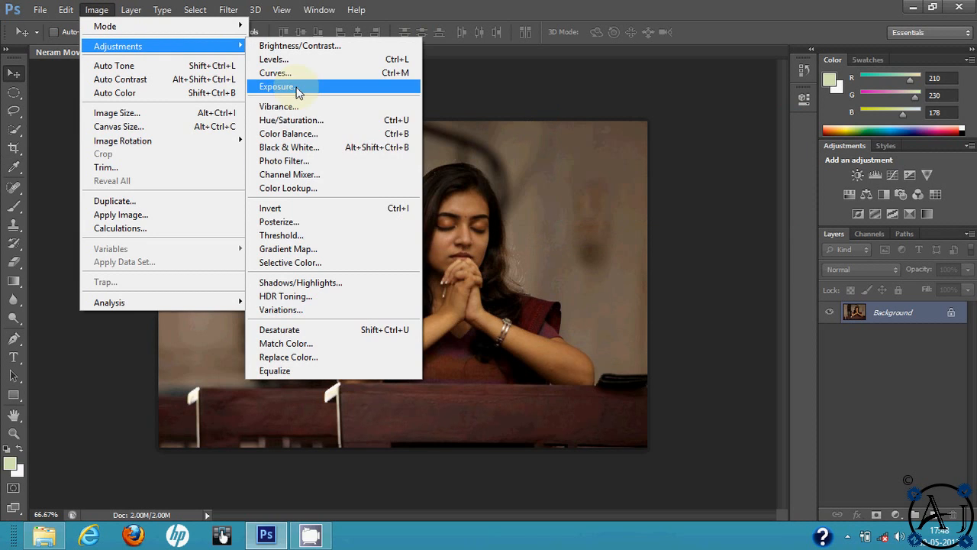
click(321, 130)
drag(428, 103, 783, 107)
drag(811, 199, 835, 233)
mouse_move(808, 265)
mouse_down()
mouse_move(785, 270)
mouse_move(802, 265)
mouse_up()
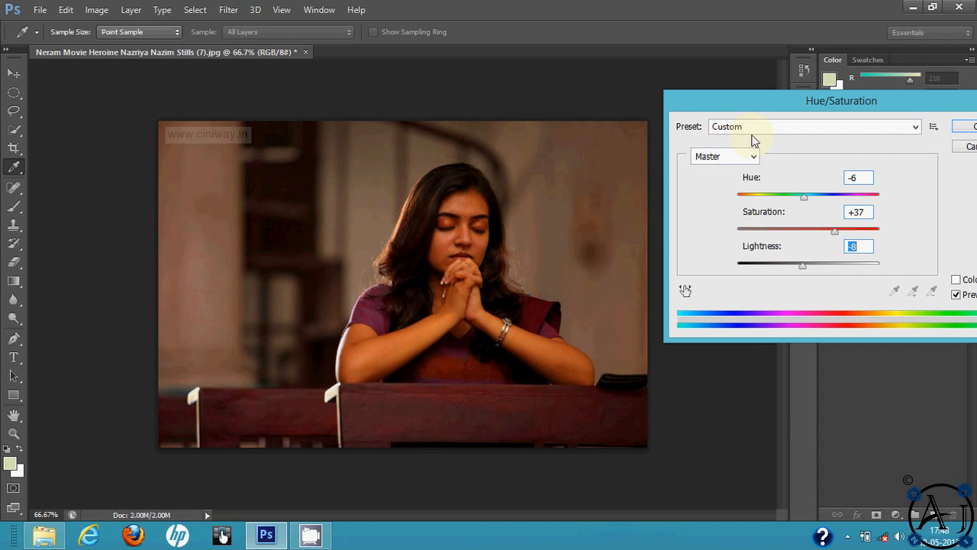
Step: Switch the Hue/Saturation color range to Reds and to Greens, and cancel the adjustment
click(747, 157)
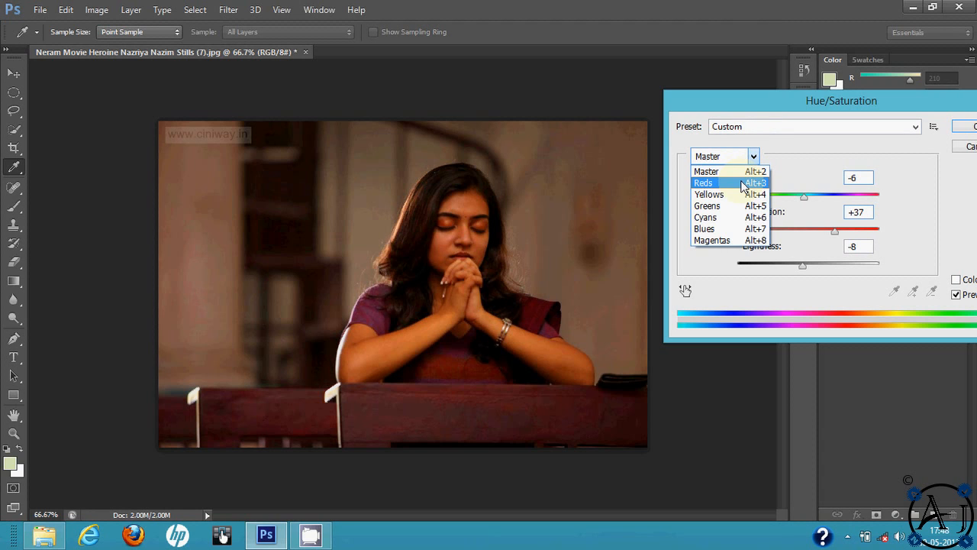
click(741, 183)
click(740, 157)
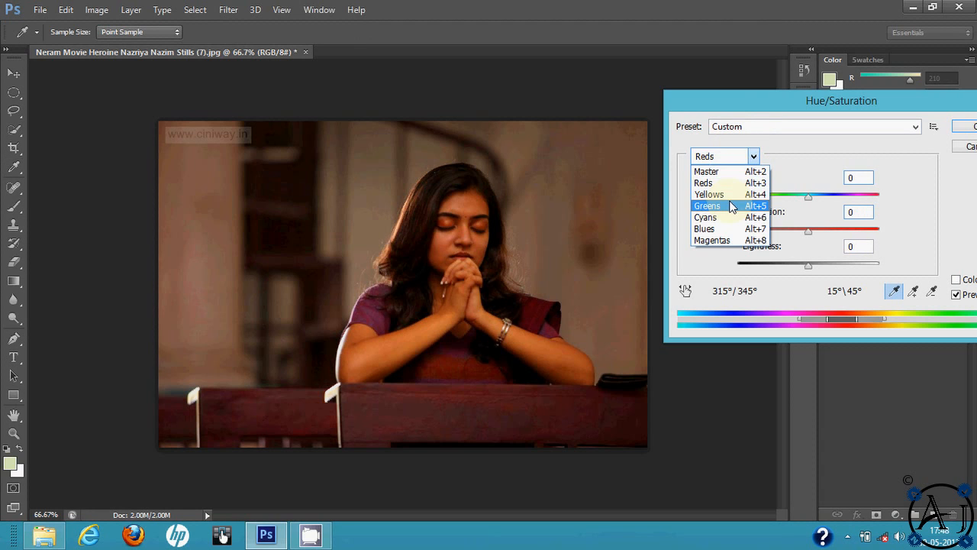
click(735, 207)
drag(742, 103, 558, 132)
click(778, 177)
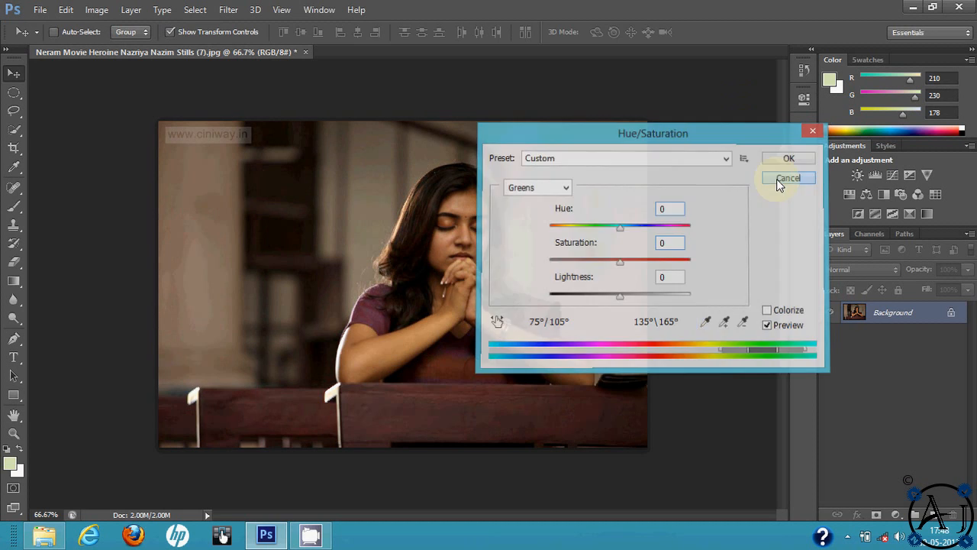
Step: Try Color Balance on the midtones with color levels of 0, +1 and -27, and cancel it
click(97, 9)
mouse_move(168, 47)
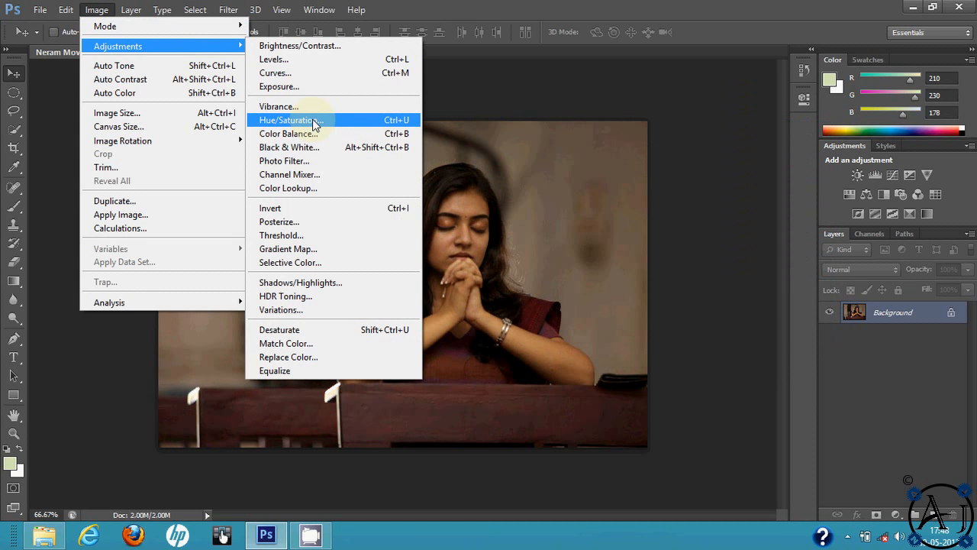
click(325, 134)
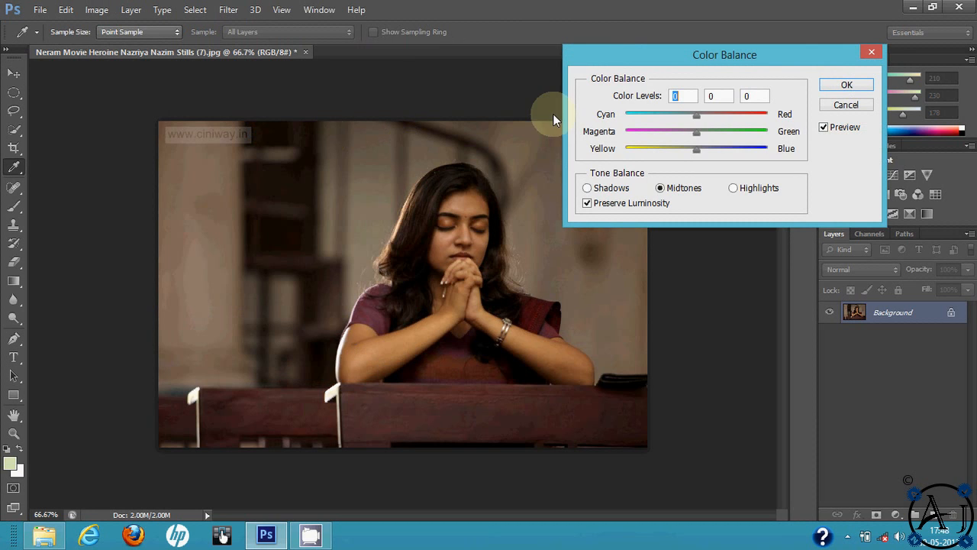
drag(628, 54, 728, 51)
drag(796, 112, 777, 148)
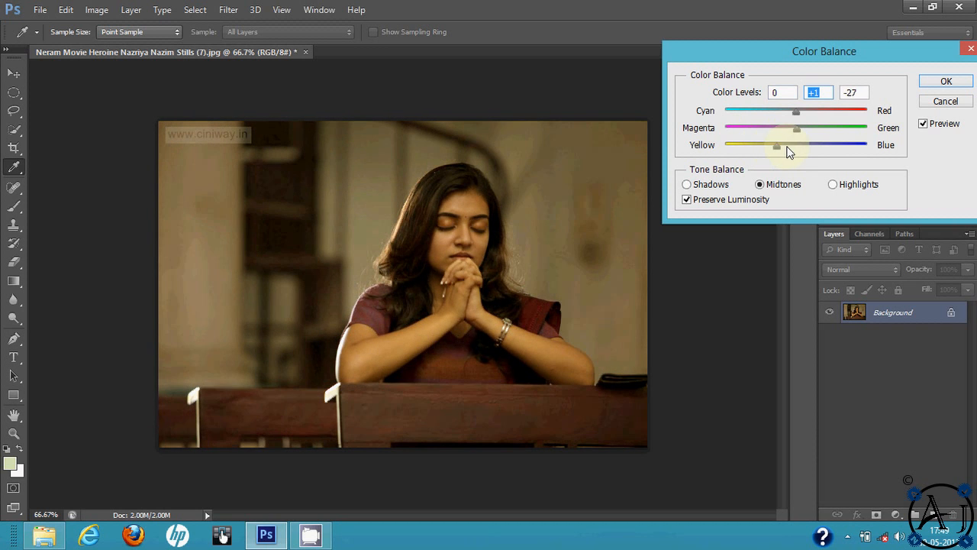
click(946, 100)
Step: Desaturate the image to black and white, and undo the desaturation
click(96, 12)
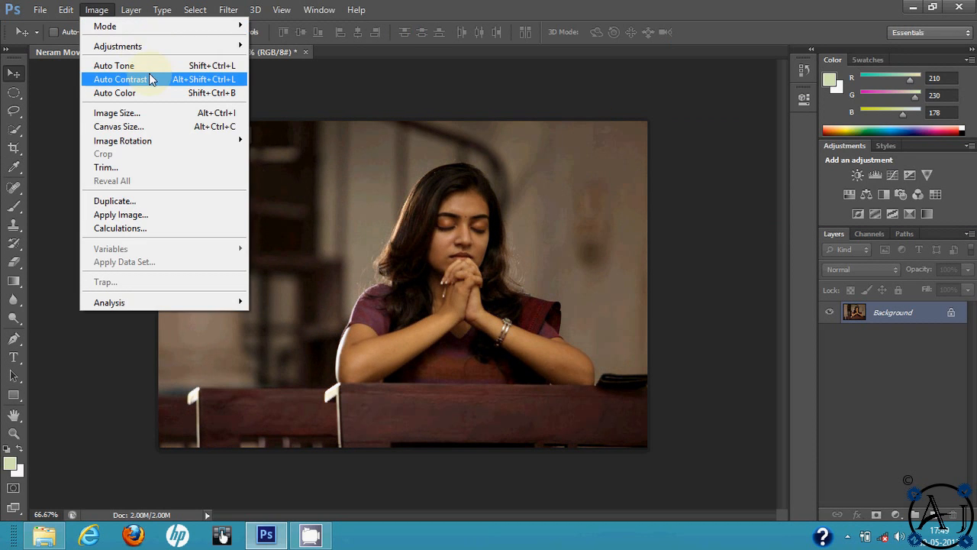
mouse_move(155, 47)
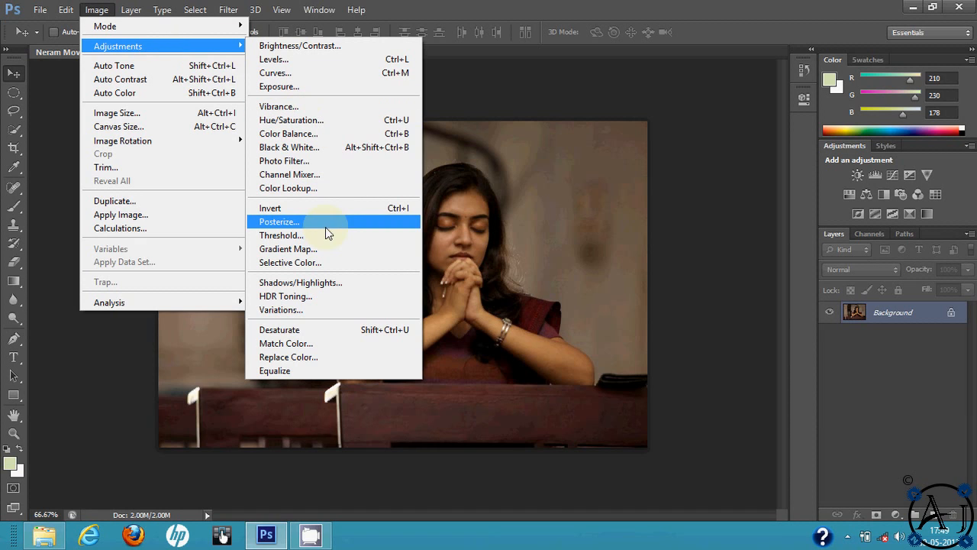
click(349, 333)
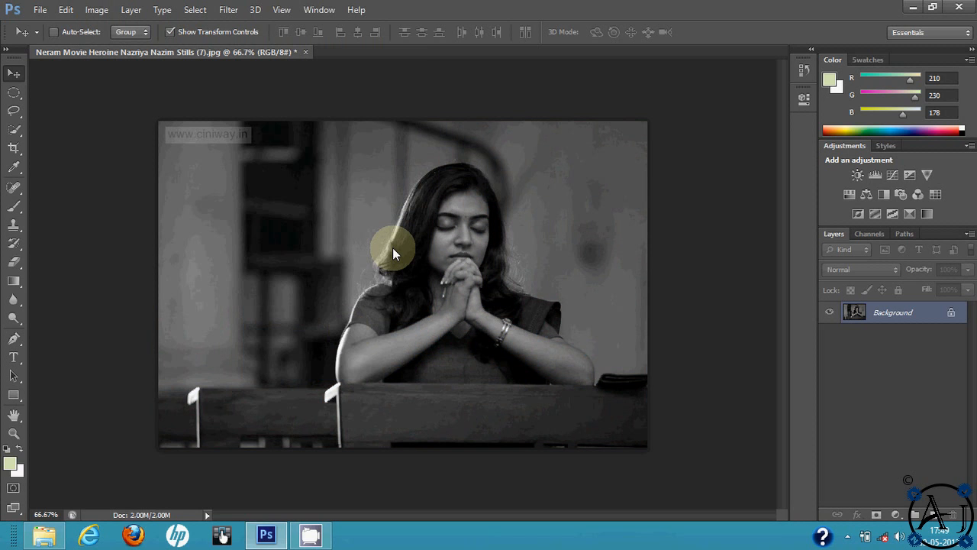
key(ctrl+z)
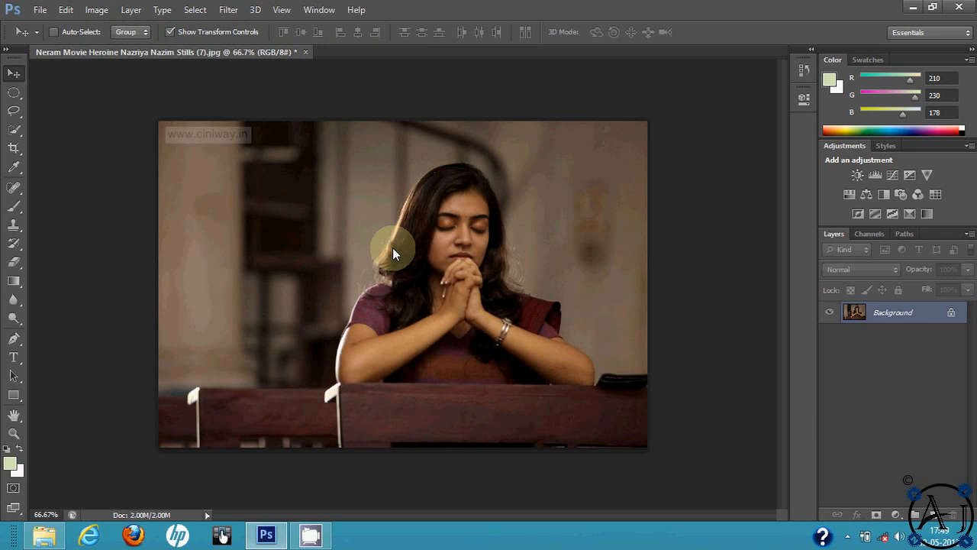
Step: Open the Variations adjustment for the image and move its dialog aside
click(96, 9)
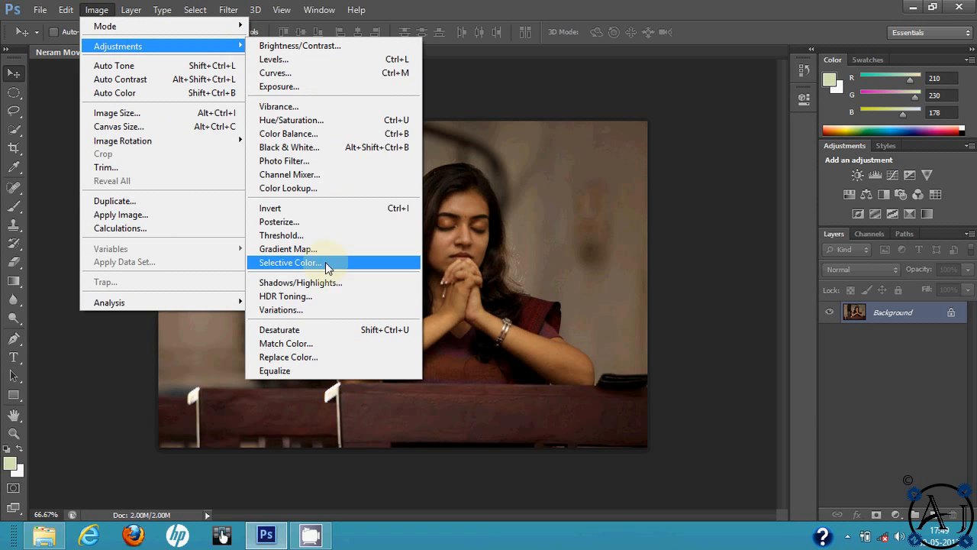
click(321, 310)
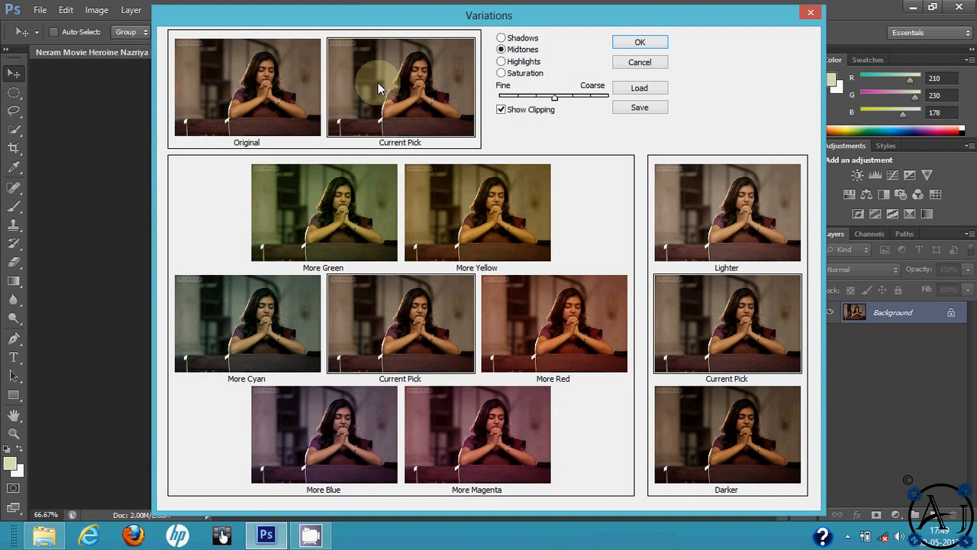
drag(362, 24, 468, 23)
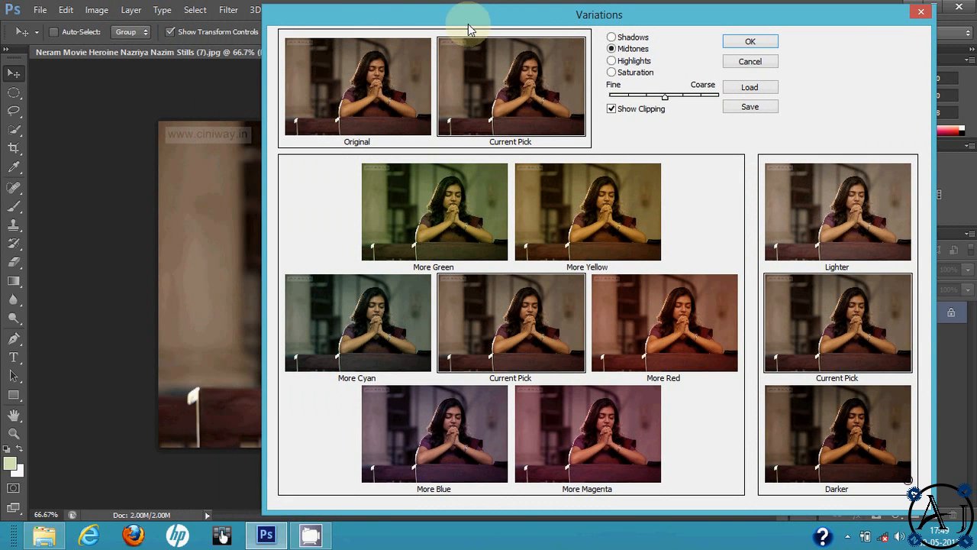
Step: Set Variations to adjust the shadows, and pick the Lighter and More Yellow variants
click(613, 37)
click(613, 48)
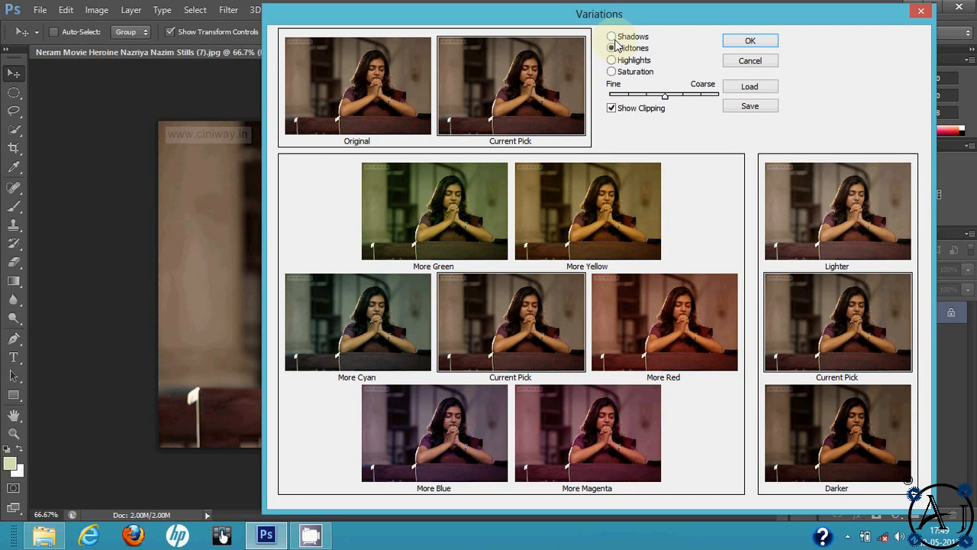
click(612, 37)
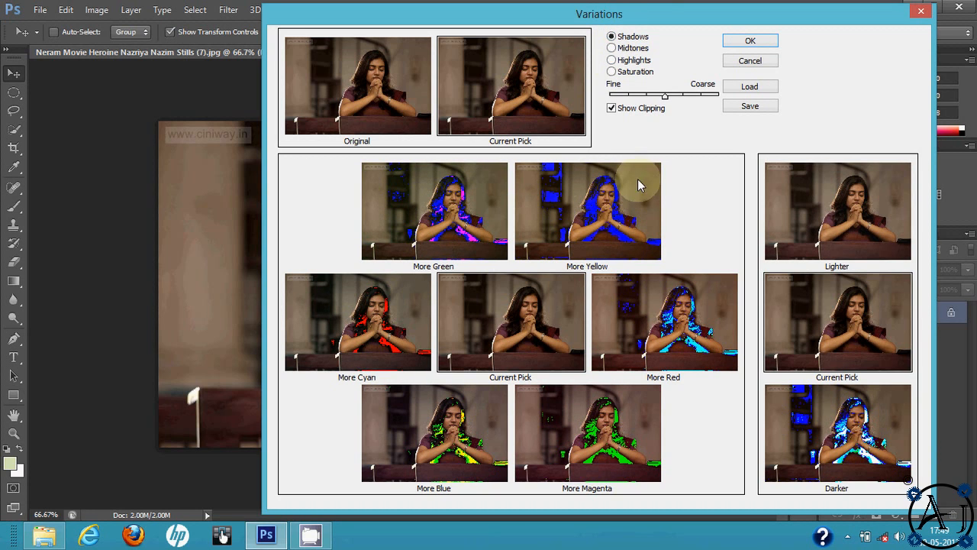
click(809, 206)
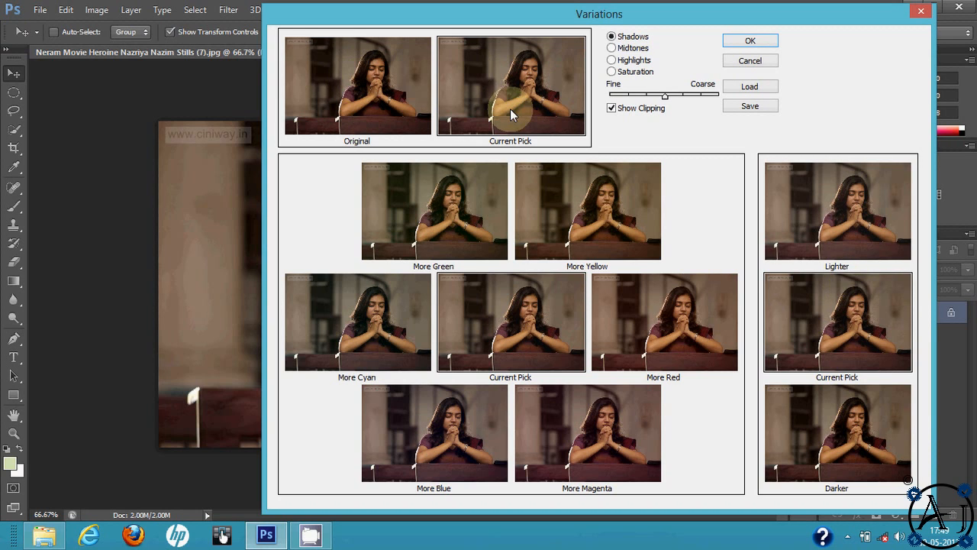
click(569, 189)
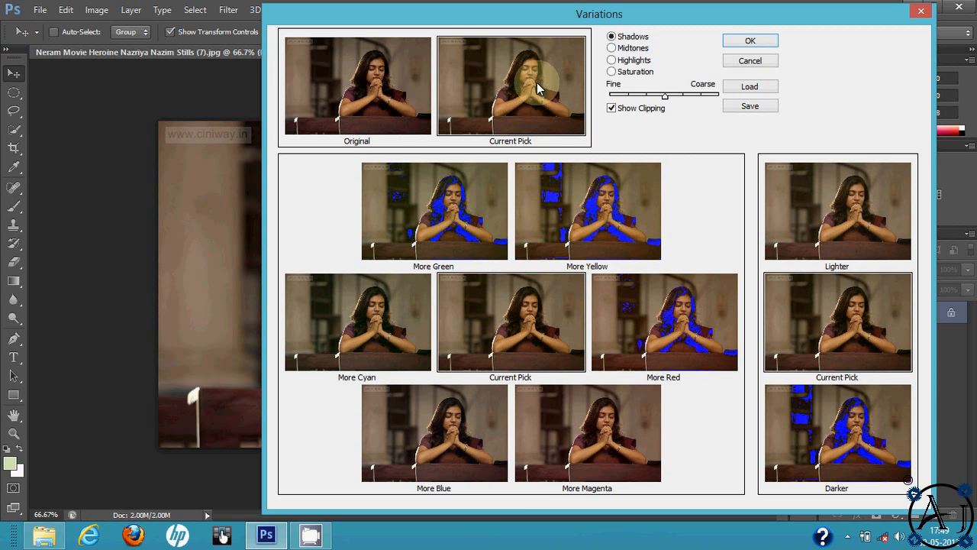
Step: Pick the More Yellow variant for the shadows twice more, and reset Variations to the original image
click(569, 206)
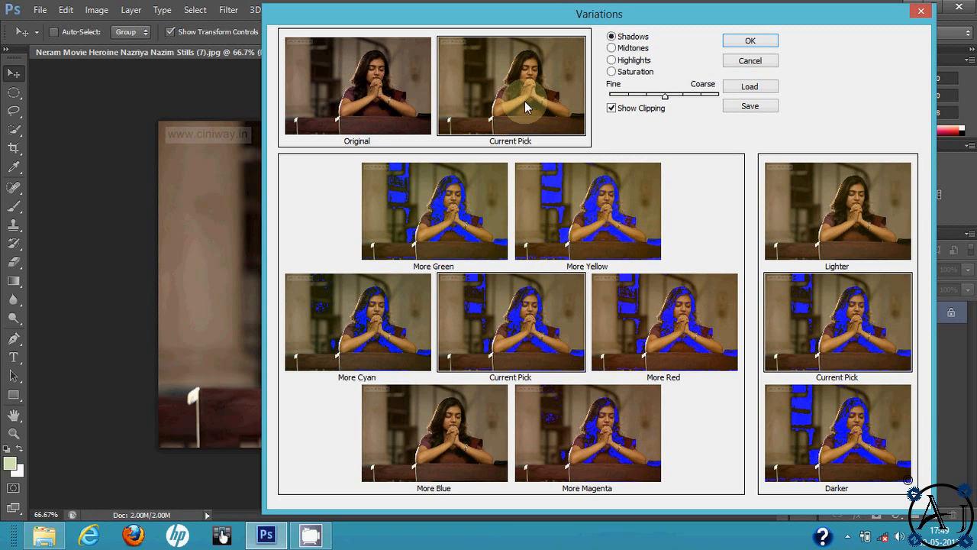
click(565, 225)
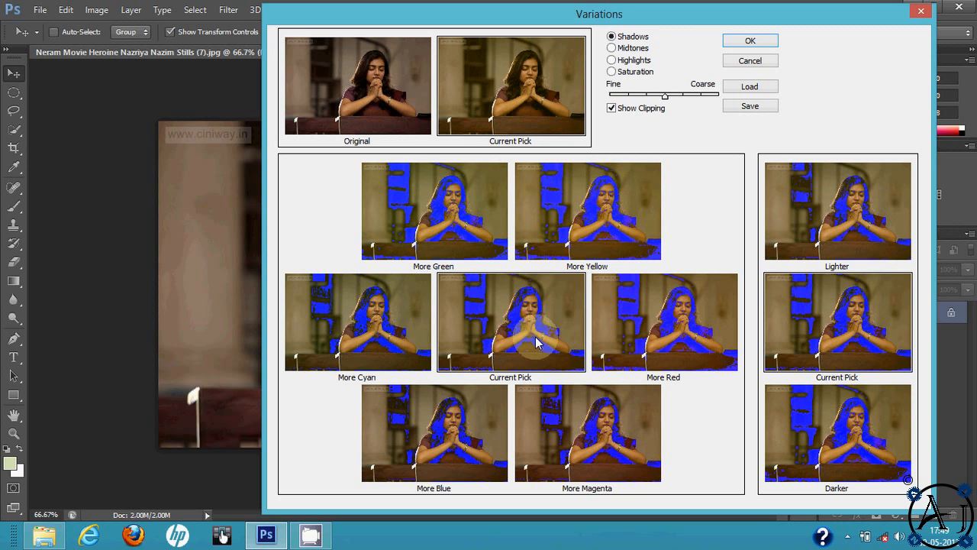
click(391, 101)
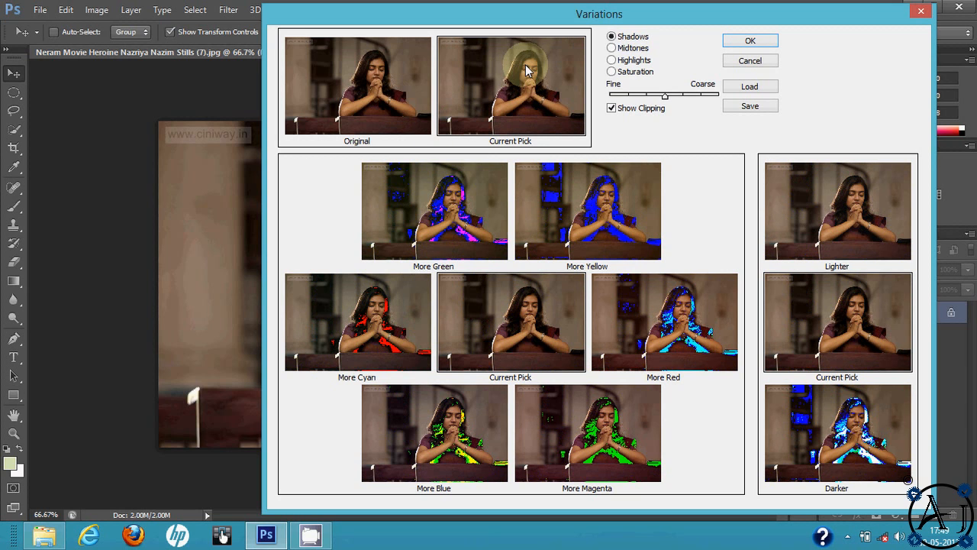
Step: Set Variations to adjust saturation, pick Less Saturation twice, and apply the adjustment
click(612, 61)
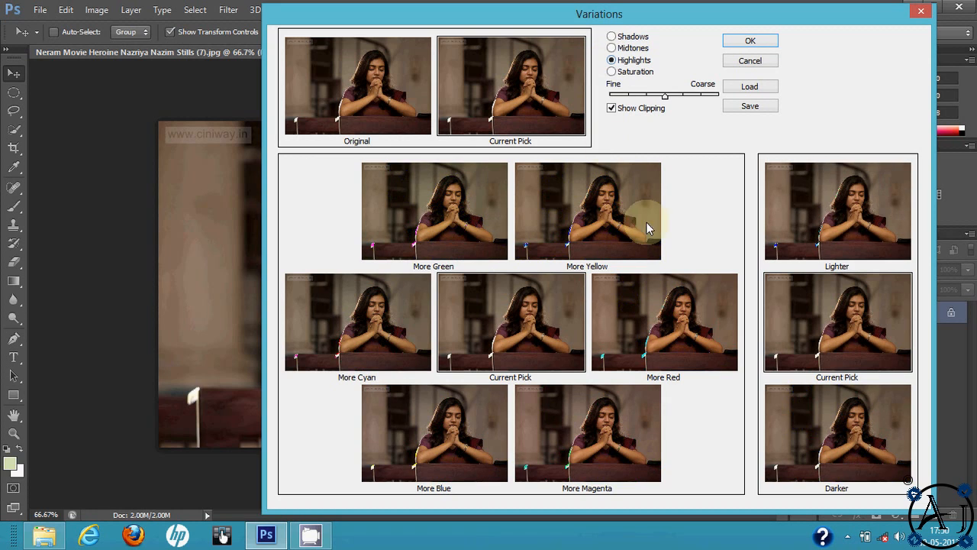
click(612, 73)
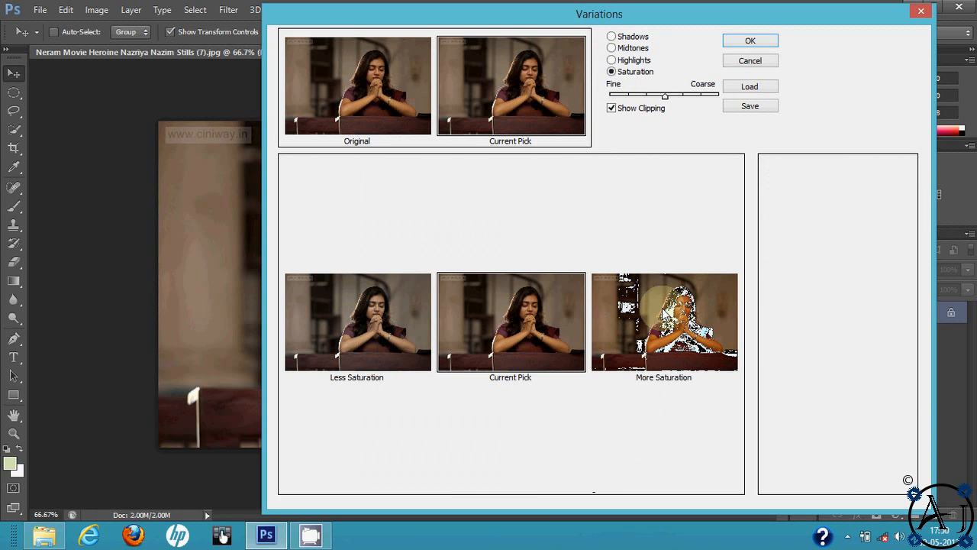
click(348, 332)
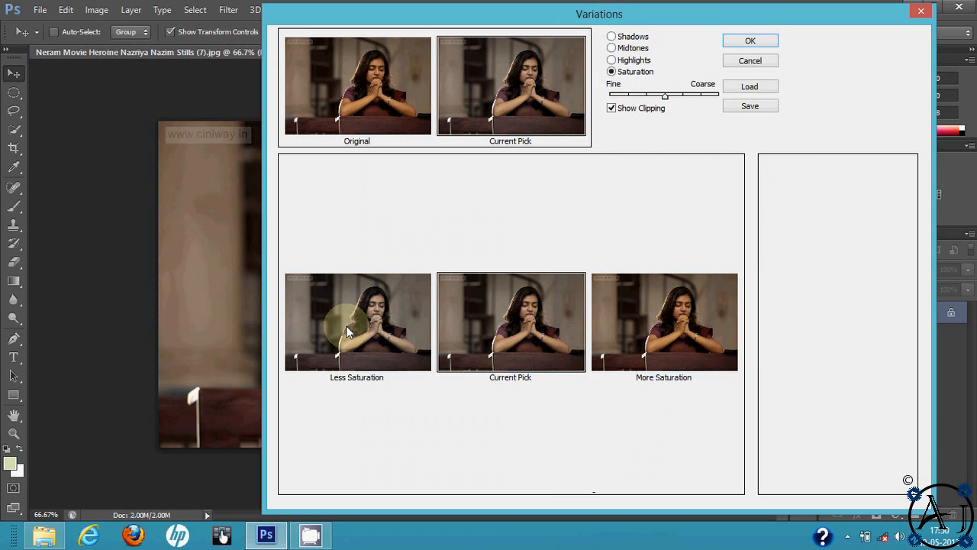
click(405, 336)
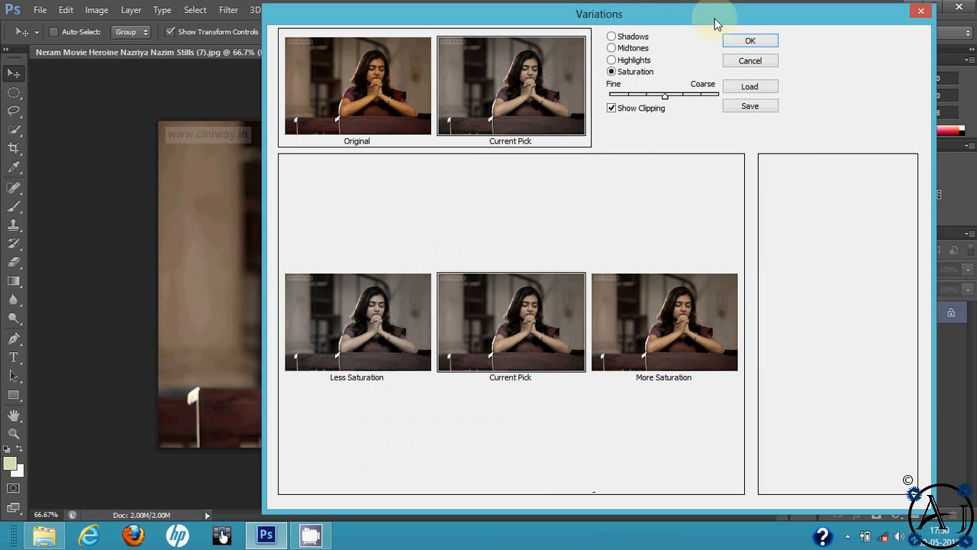
click(746, 42)
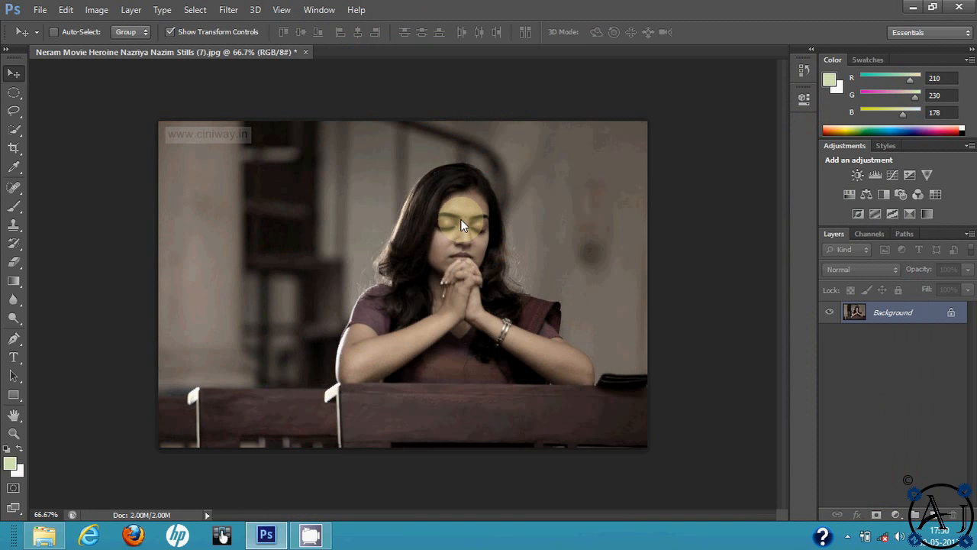
Step: Undo the Variations adjustment on the image
key(ctrl+z)
key(ctrl+z)
key(ctrl+z)
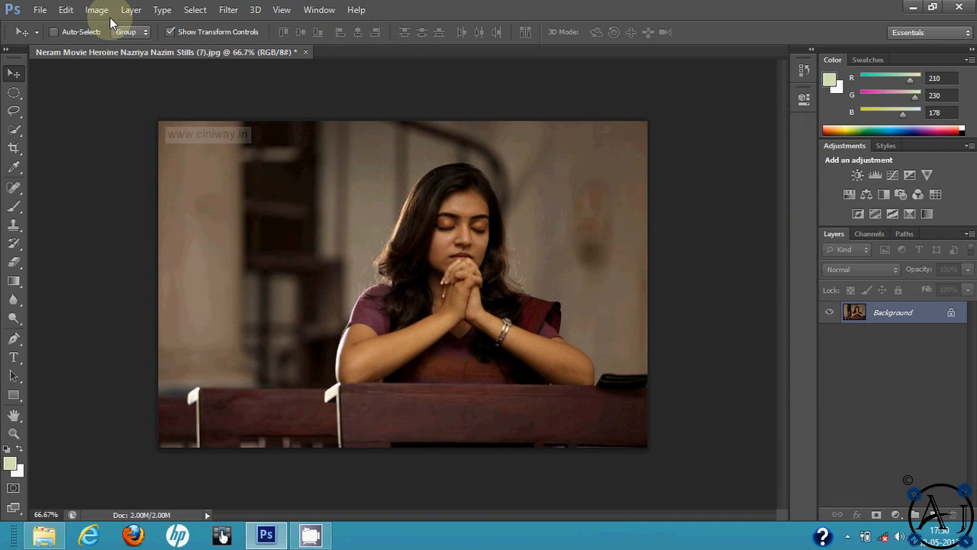
Step: Open the Image Size dialog, move it aside, and examine the unit options for the pixel dimensions
click(97, 10)
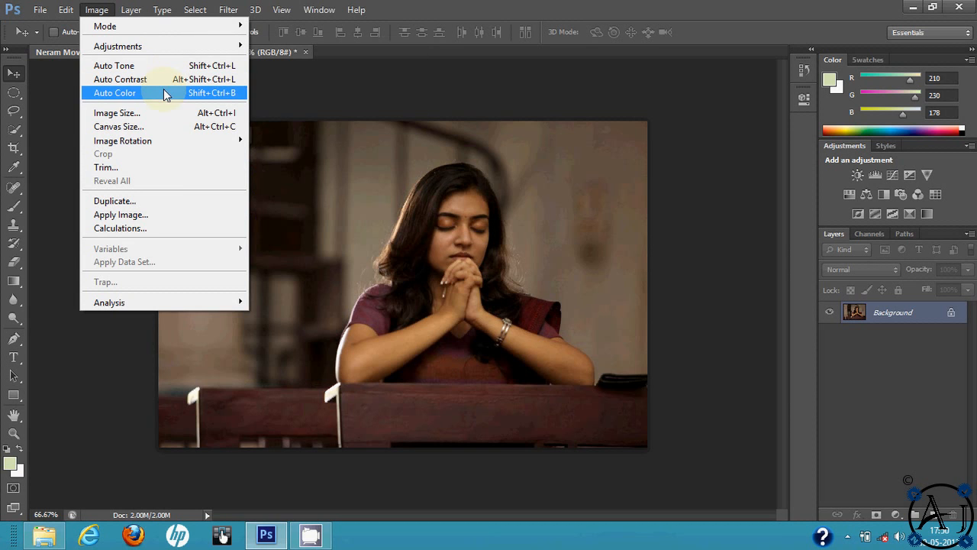
click(170, 116)
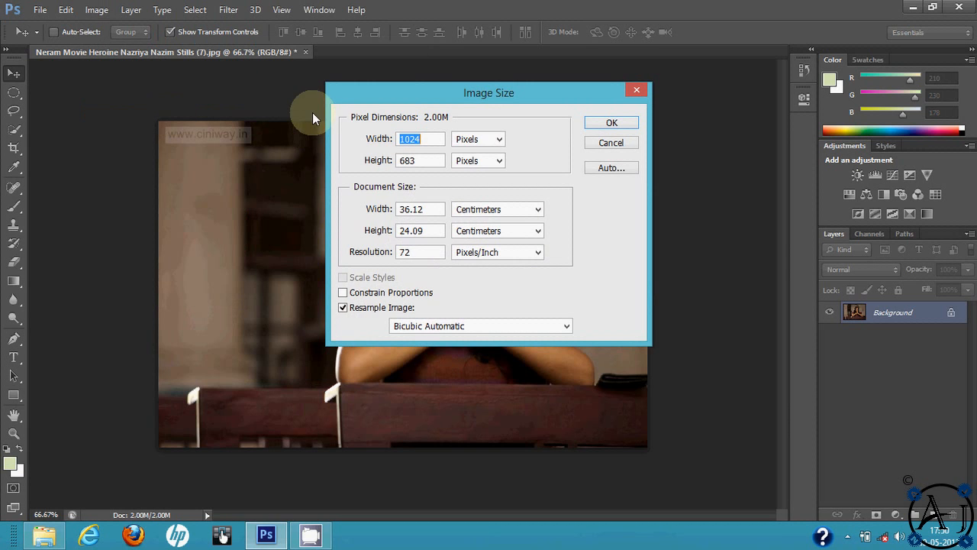
drag(395, 95, 630, 51)
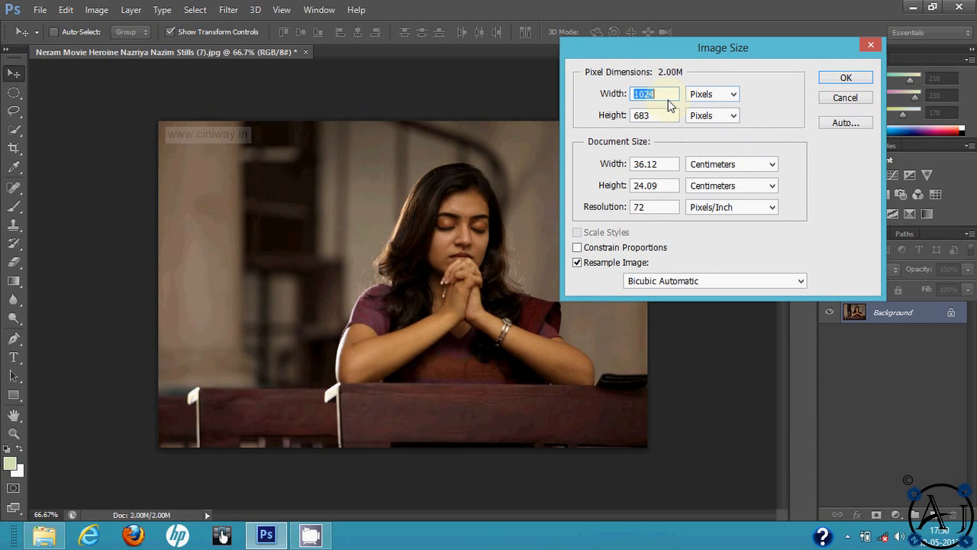
key(Tab)
click(723, 95)
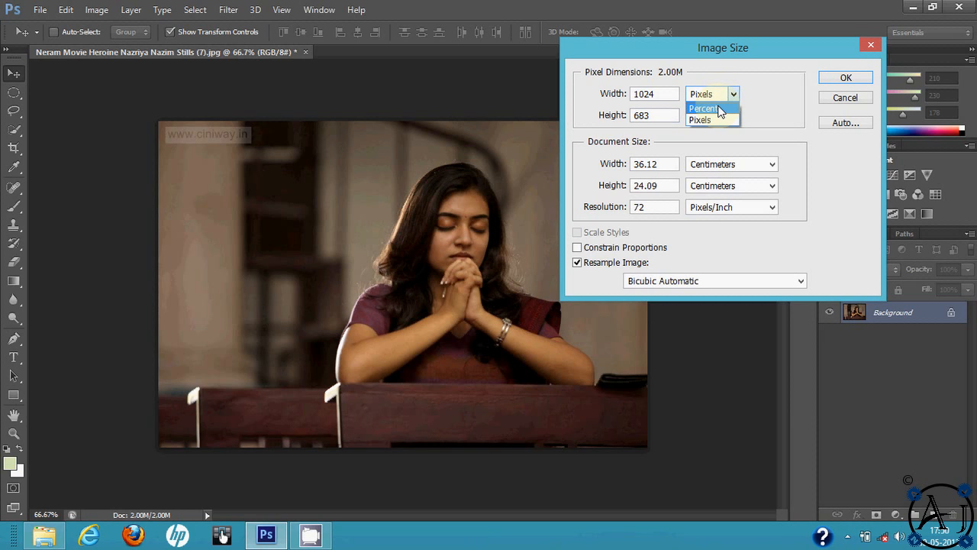
click(660, 166)
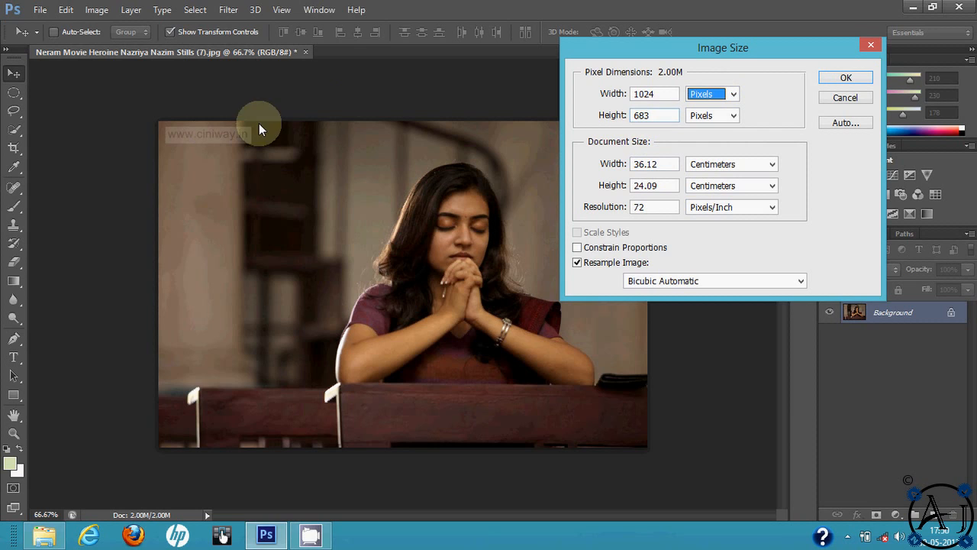
Step: Try switching the document size units to inches in Image Size, and cancel the dialog
drag(677, 168, 591, 178)
click(703, 172)
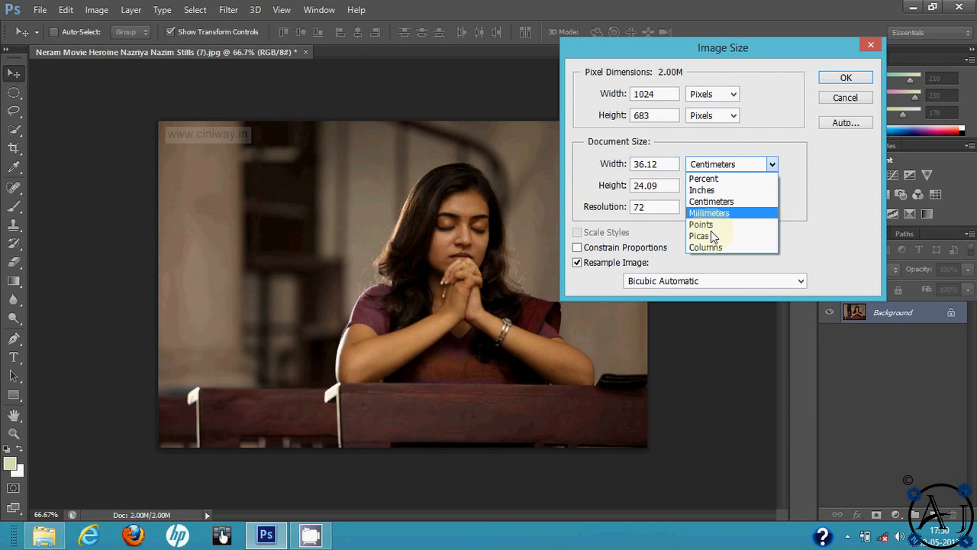
click(717, 190)
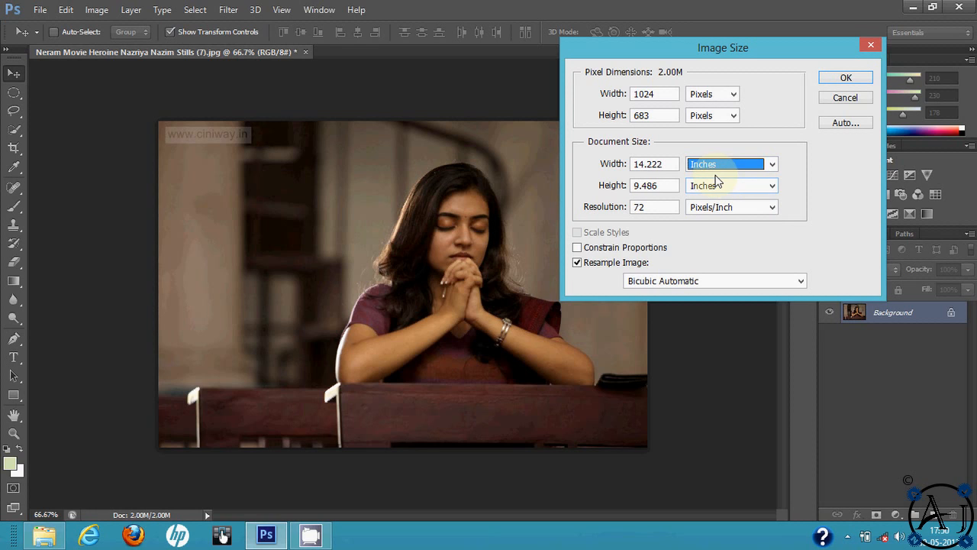
click(716, 168)
click(721, 189)
click(649, 208)
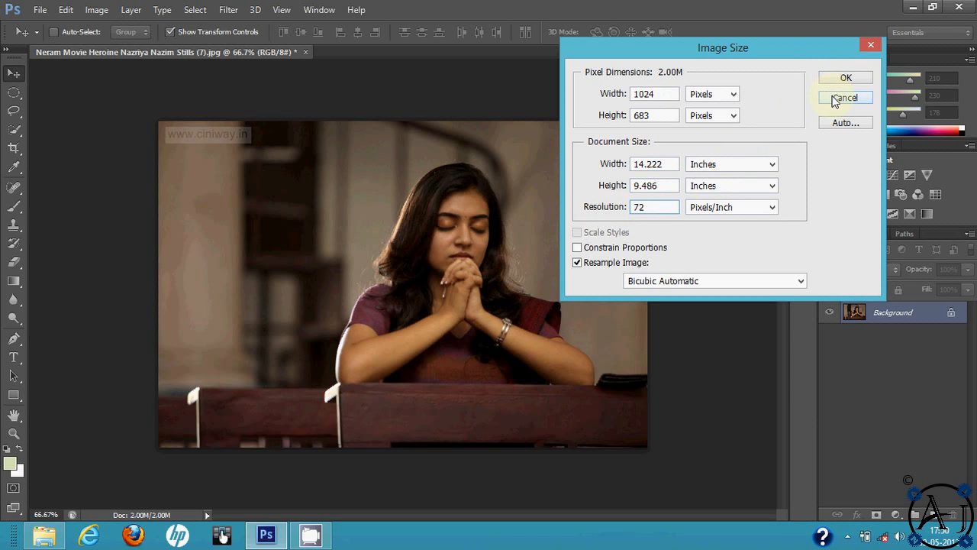
click(844, 98)
Step: Rotate the image 90° clockwise, and undo the rotation
click(96, 10)
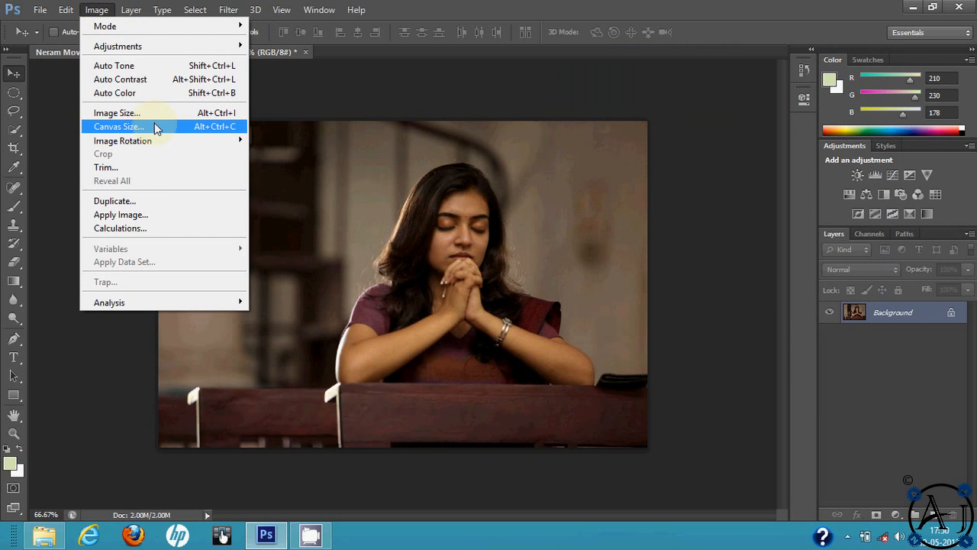
mouse_move(161, 144)
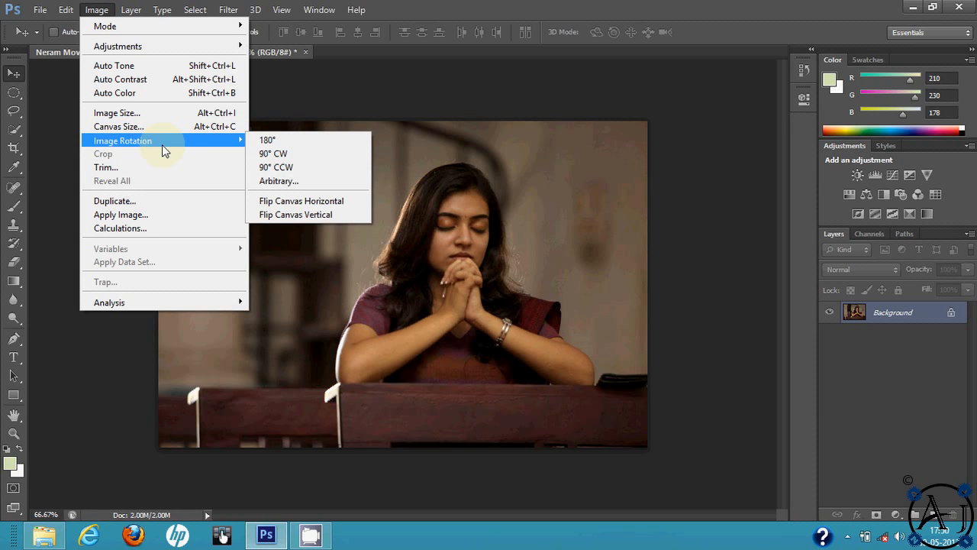
click(316, 156)
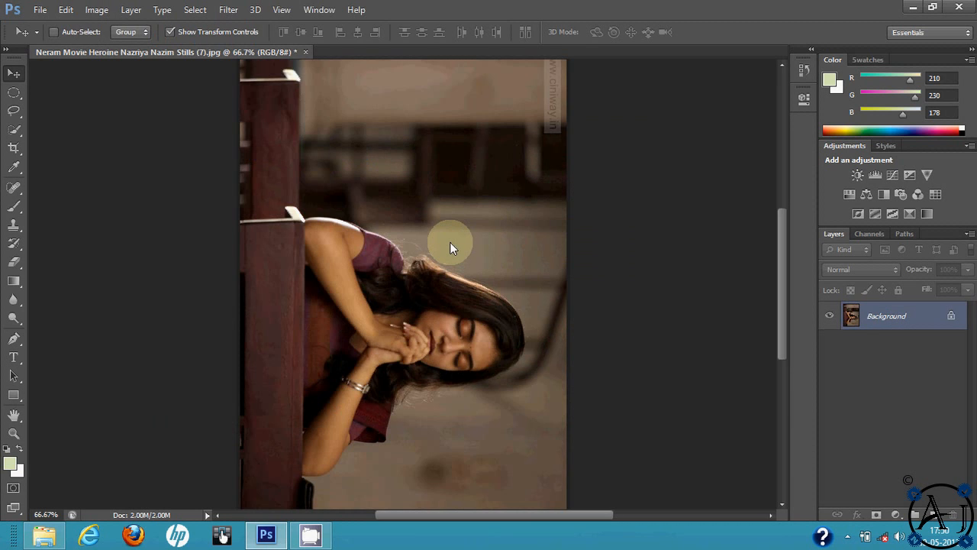
key(ctrl+z)
Step: Flip the canvas horizontally, and undo the flip
click(96, 9)
mouse_move(151, 140)
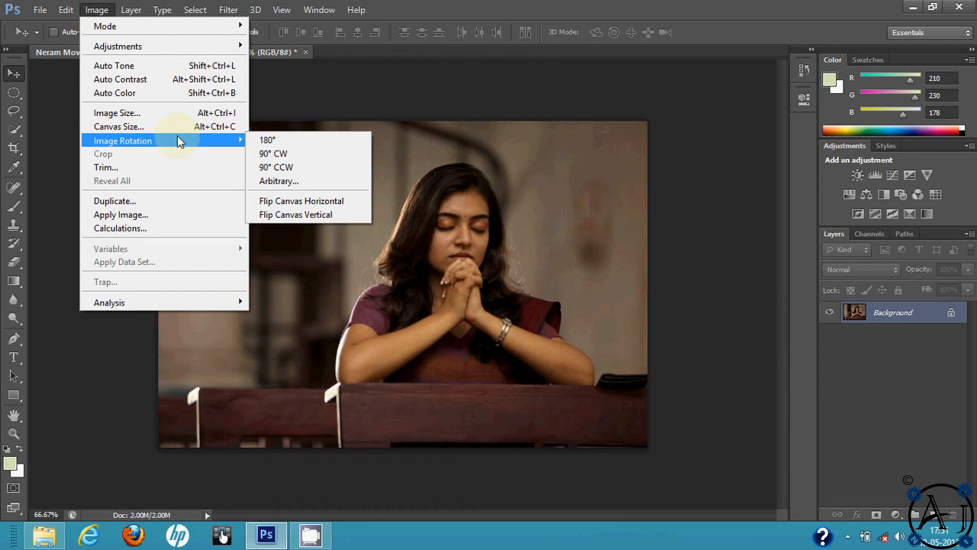
click(320, 205)
key(ctrl+z)
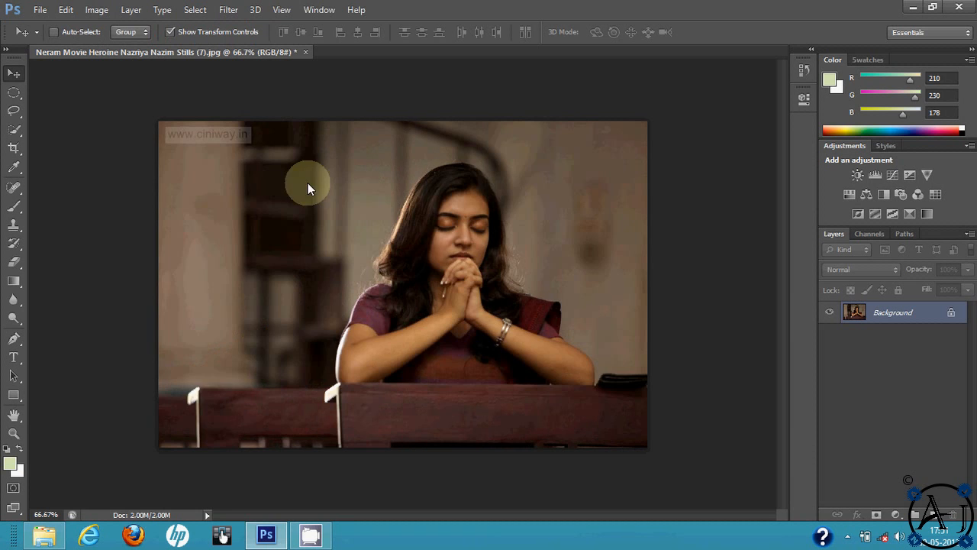
Step: Flip the canvas vertically, and undo the flip
click(96, 9)
mouse_move(202, 144)
click(323, 212)
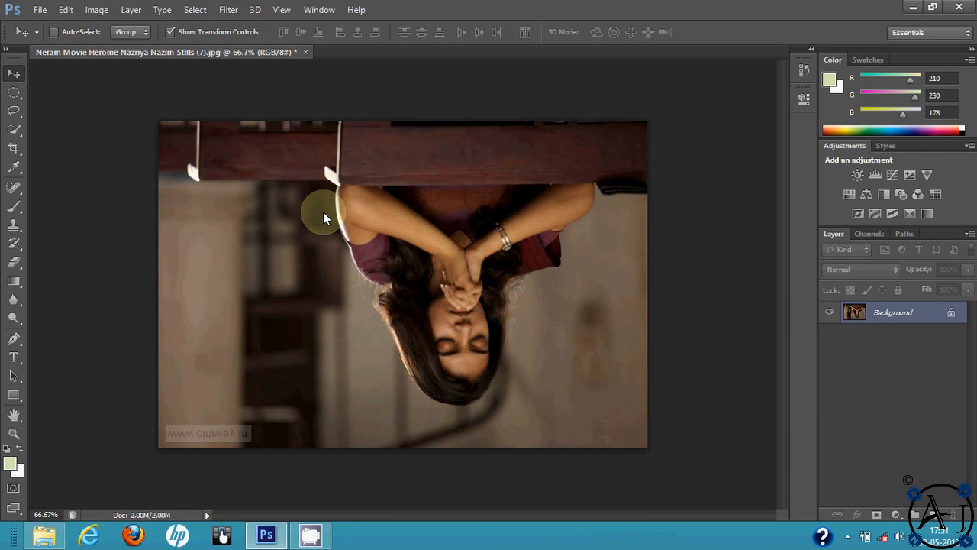
key(ctrl+z)
Step: Duplicate the image under the suggested copy name, and close the copy without saving it
click(96, 9)
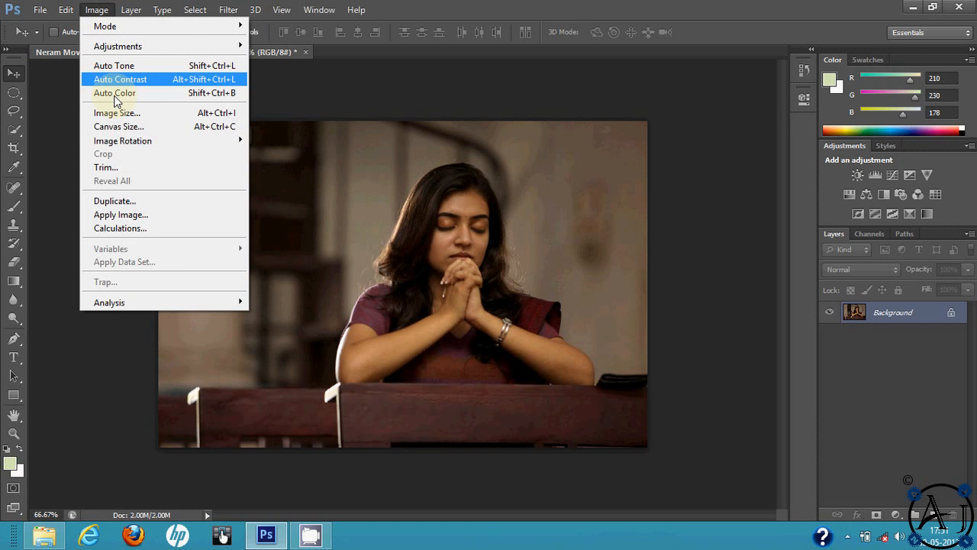
click(166, 200)
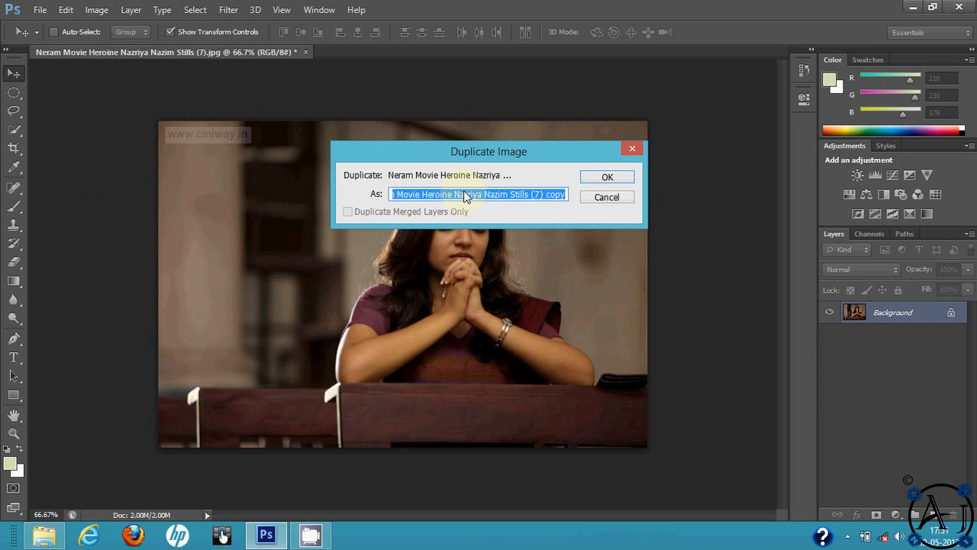
click(592, 179)
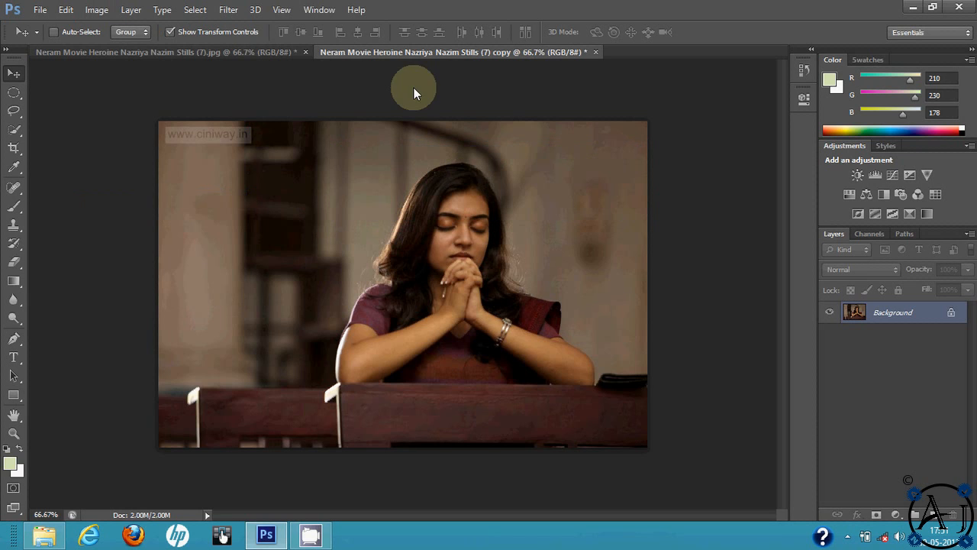
click(594, 52)
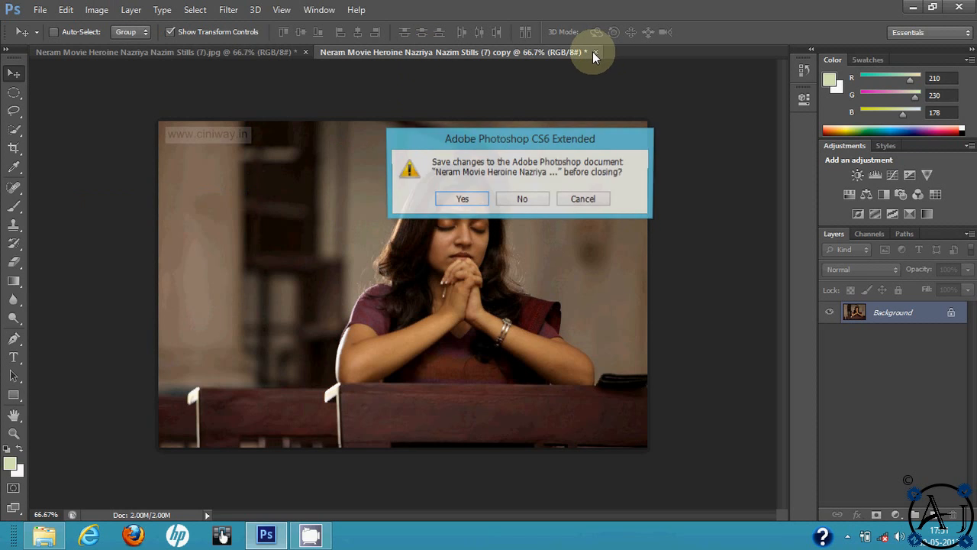
click(527, 204)
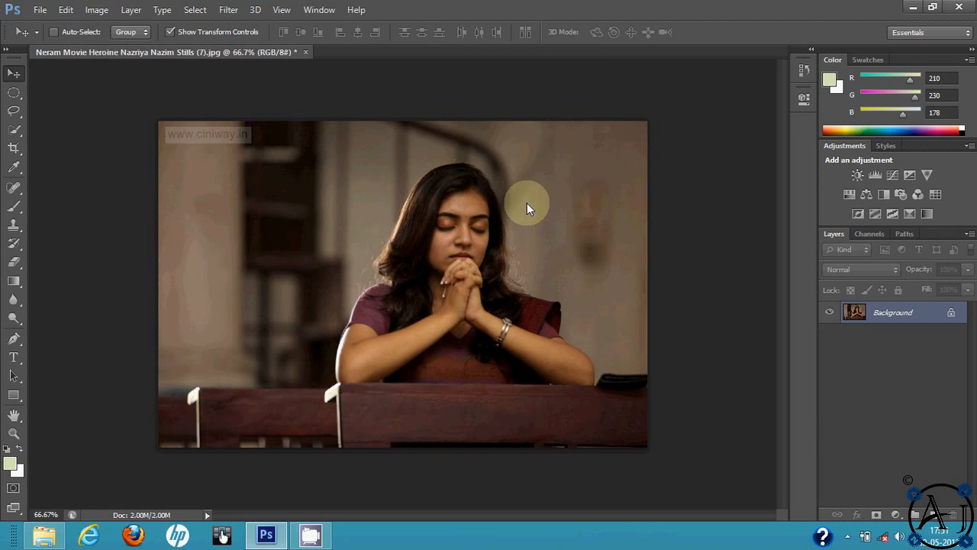
click(97, 9)
key(Escape)
key(Escape)
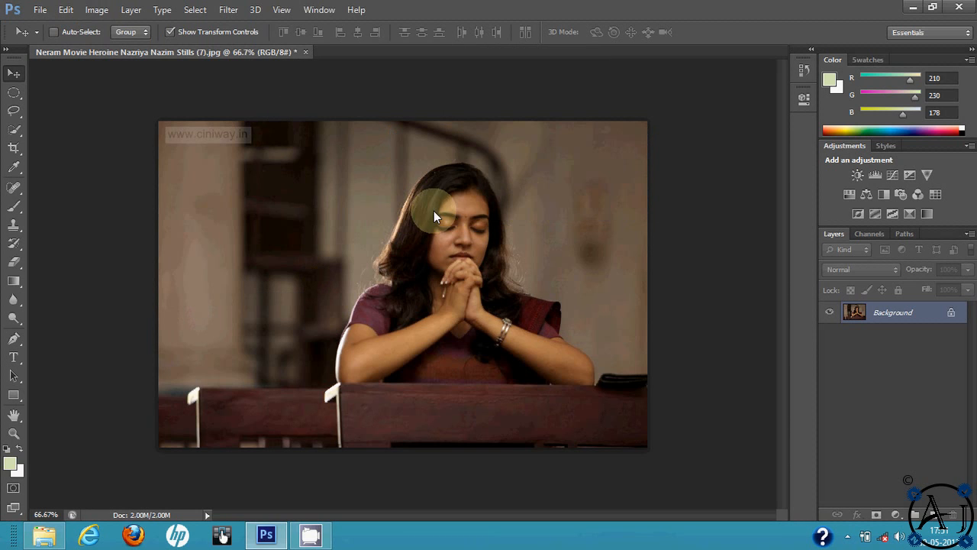
click(96, 10)
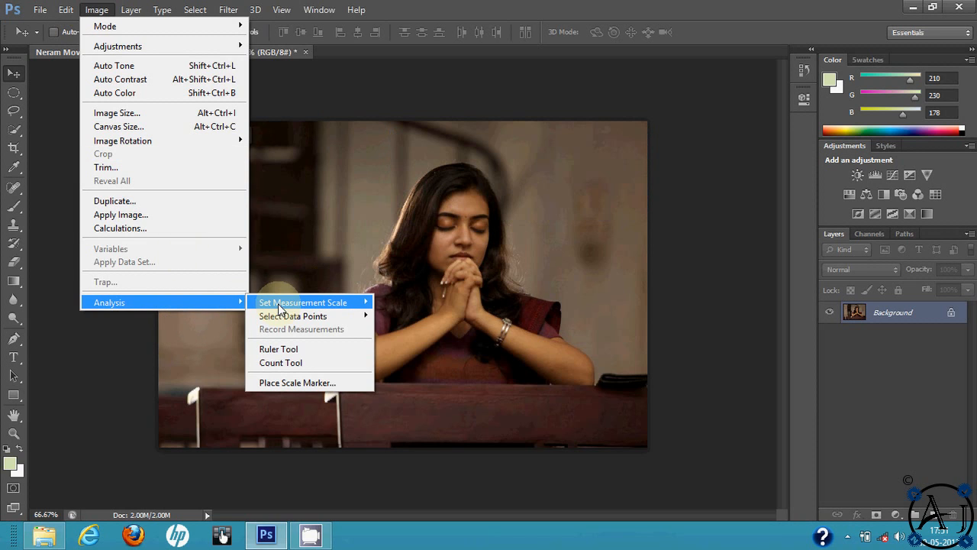
click(371, 239)
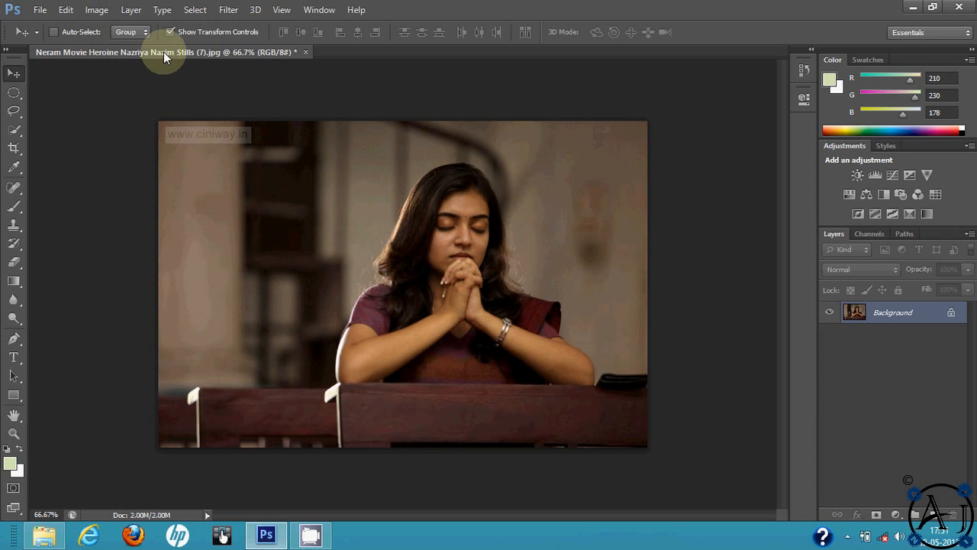
click(93, 10)
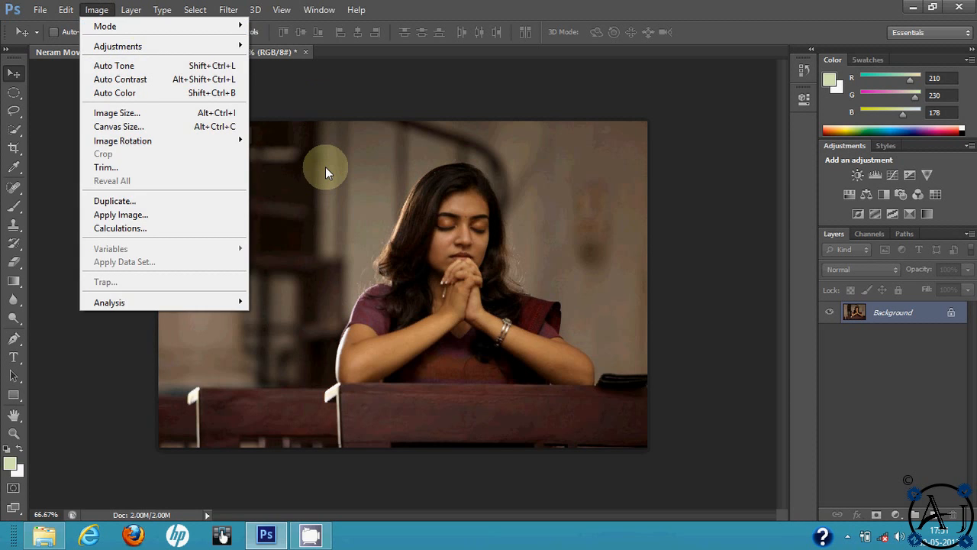
click(325, 167)
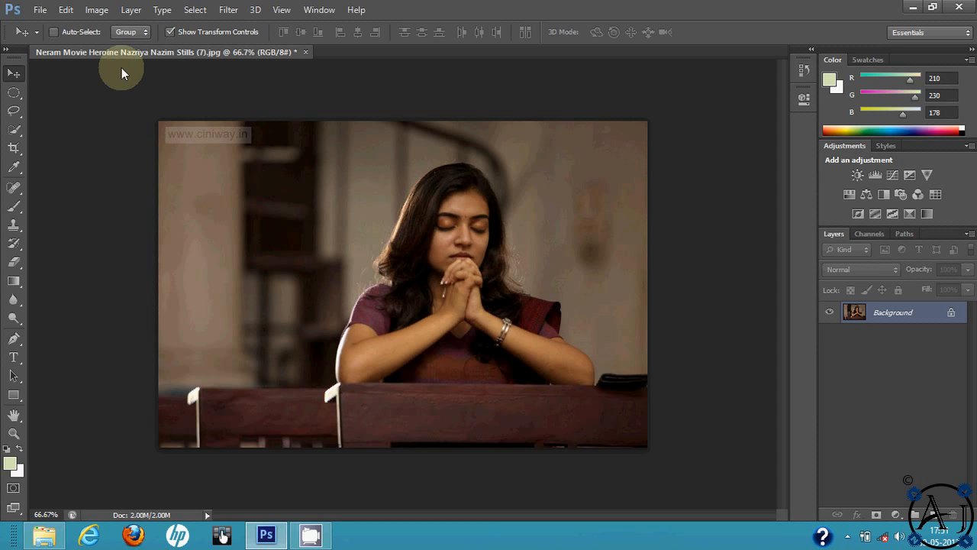
click(847, 537)
click(870, 462)
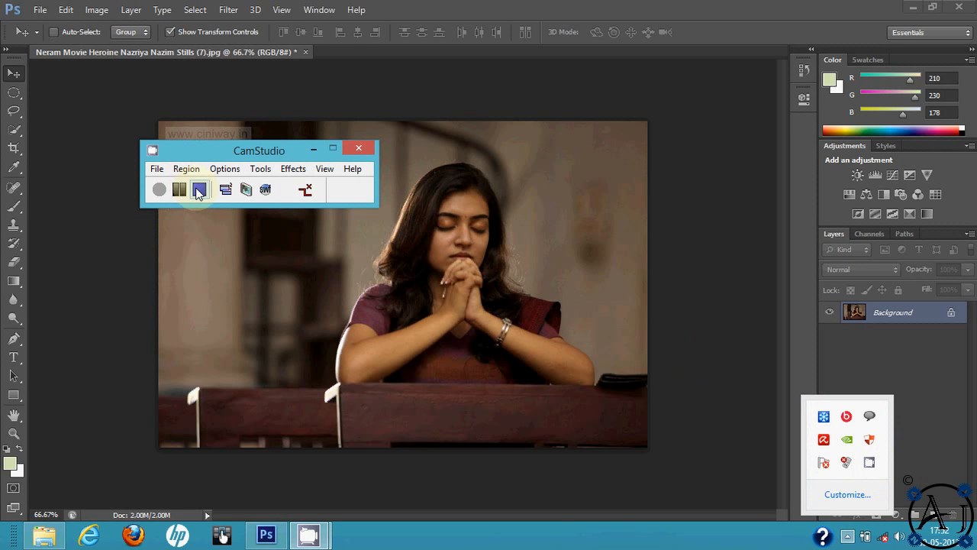
click(198, 192)
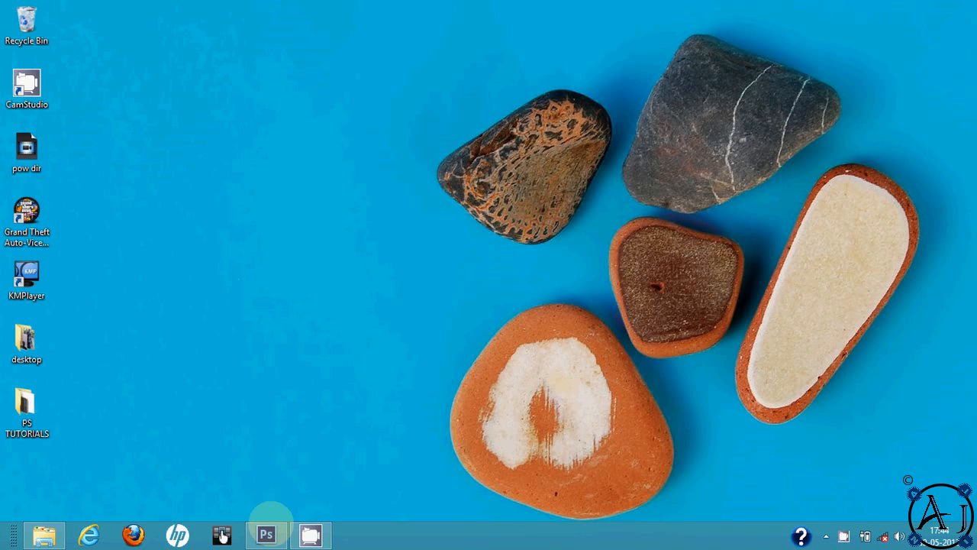
Step: Switch to Photoshop, reopen the most recent movie still, Stills (7).jpg, and activate the Move tool
click(265, 534)
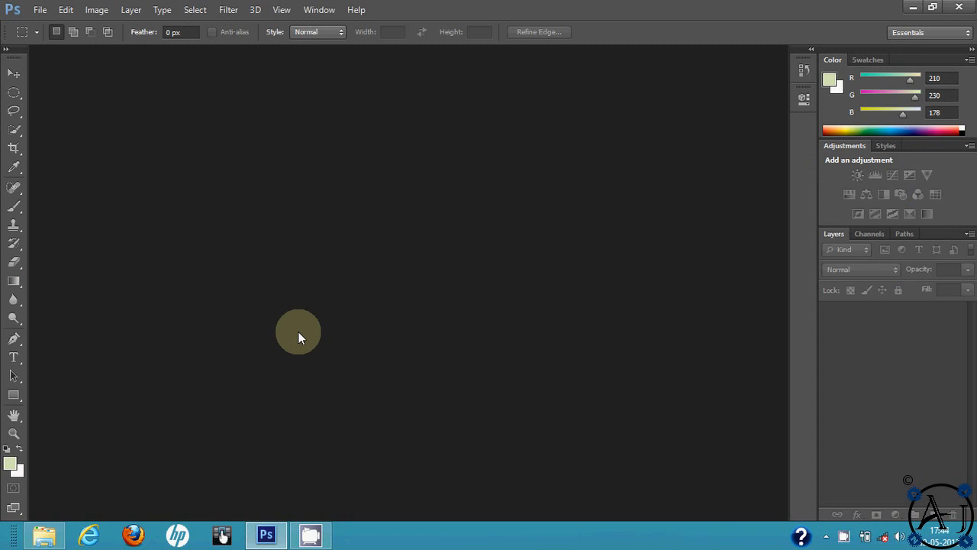
click(96, 10)
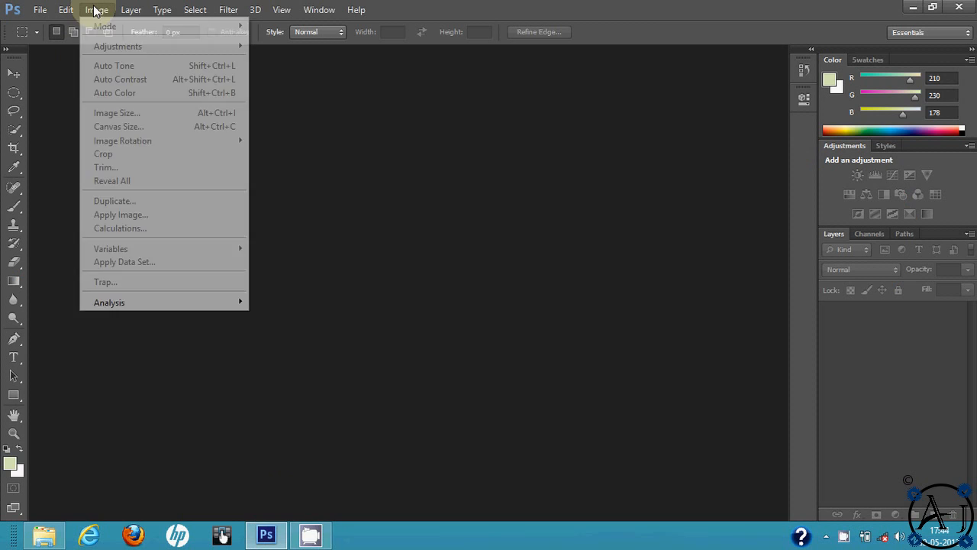
click(396, 138)
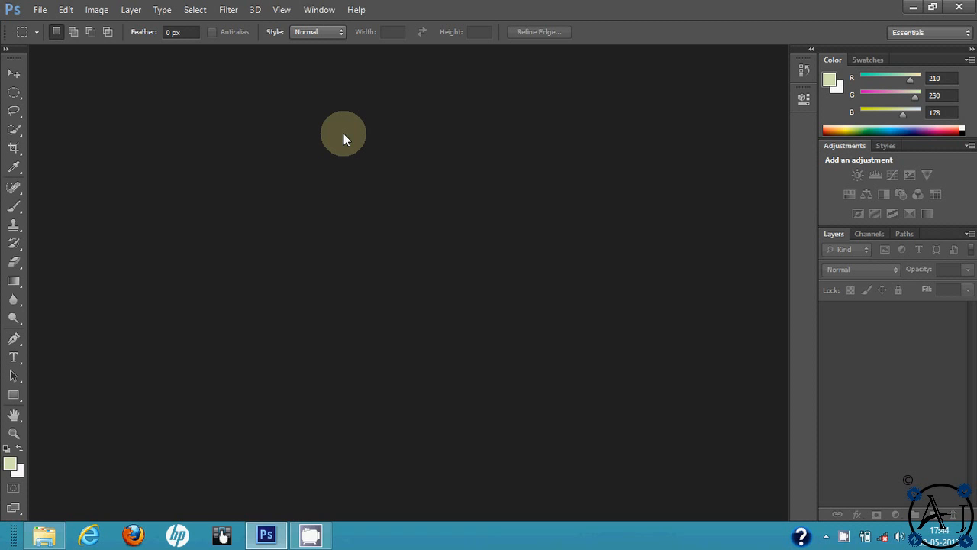
click(39, 10)
mouse_move(119, 107)
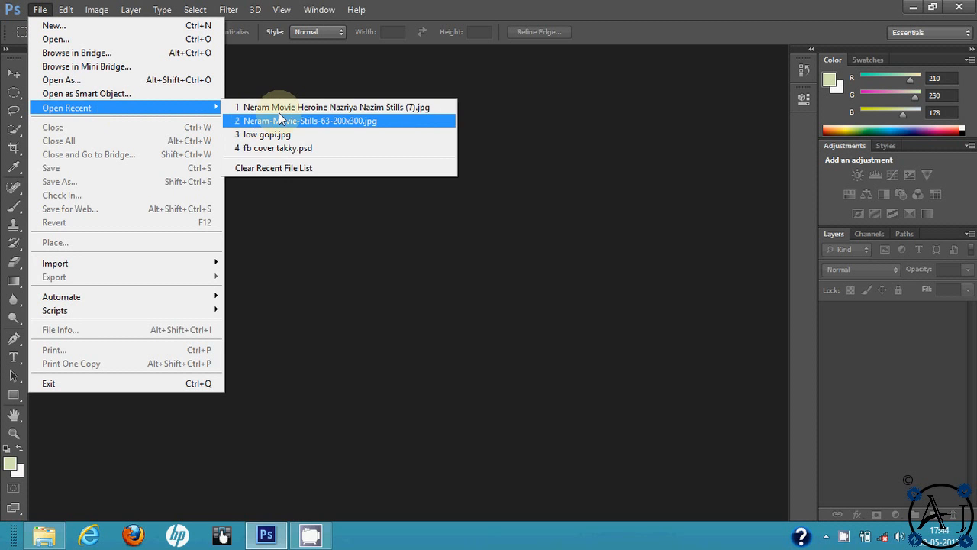
click(290, 107)
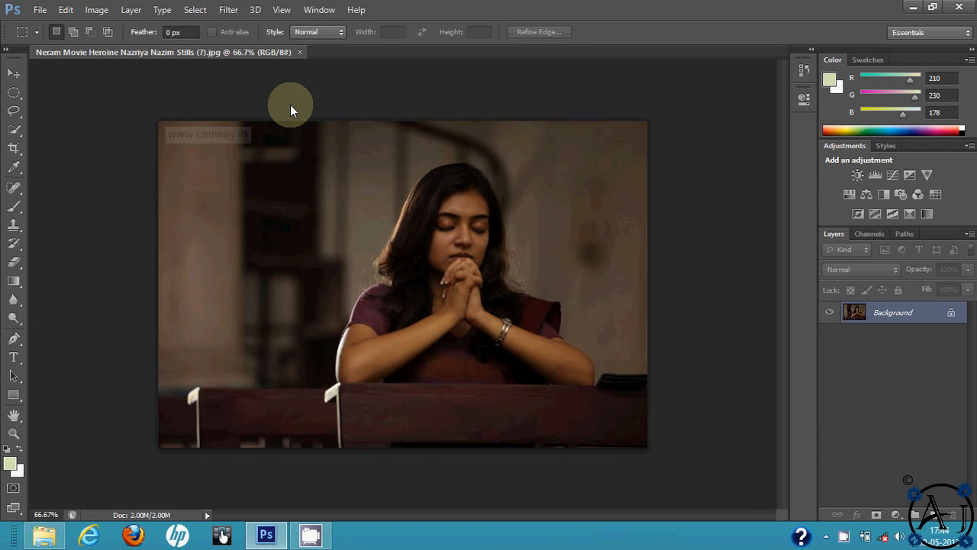
click(14, 74)
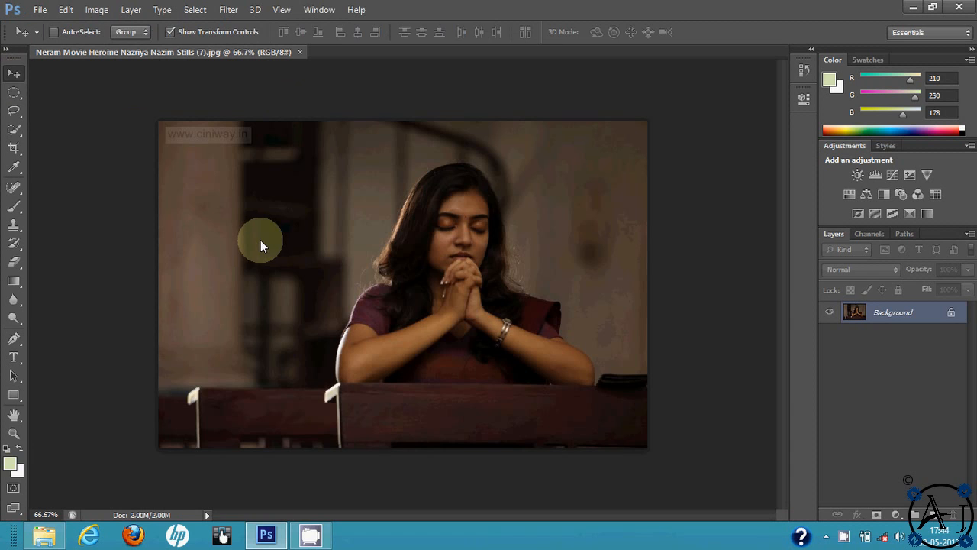
Step: Convert the image to Grayscale, discarding its color information, and undo the conversion
click(96, 10)
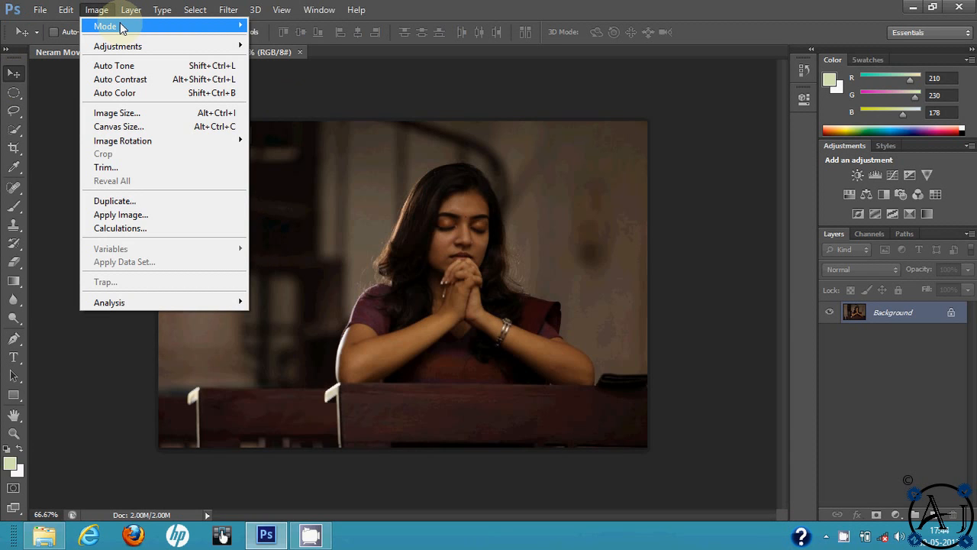
mouse_move(121, 27)
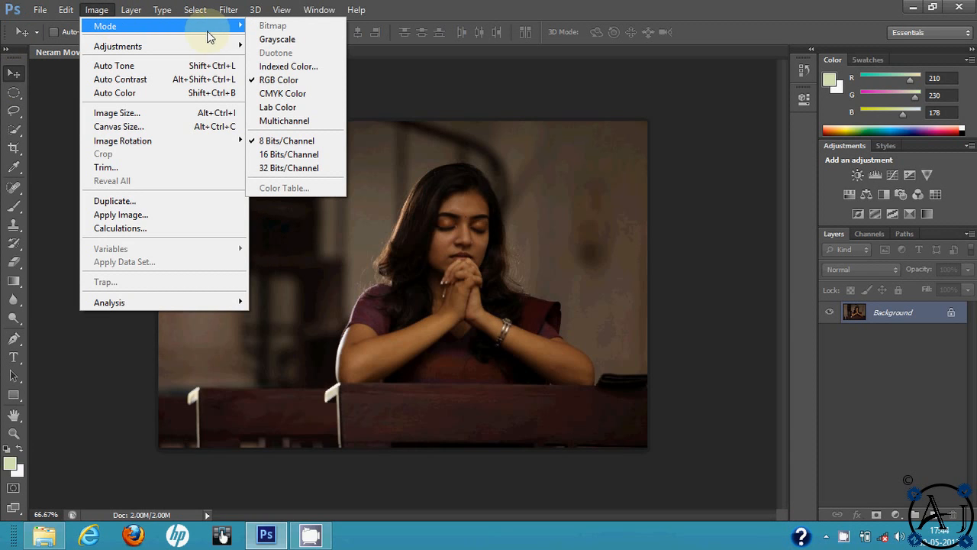
click(278, 39)
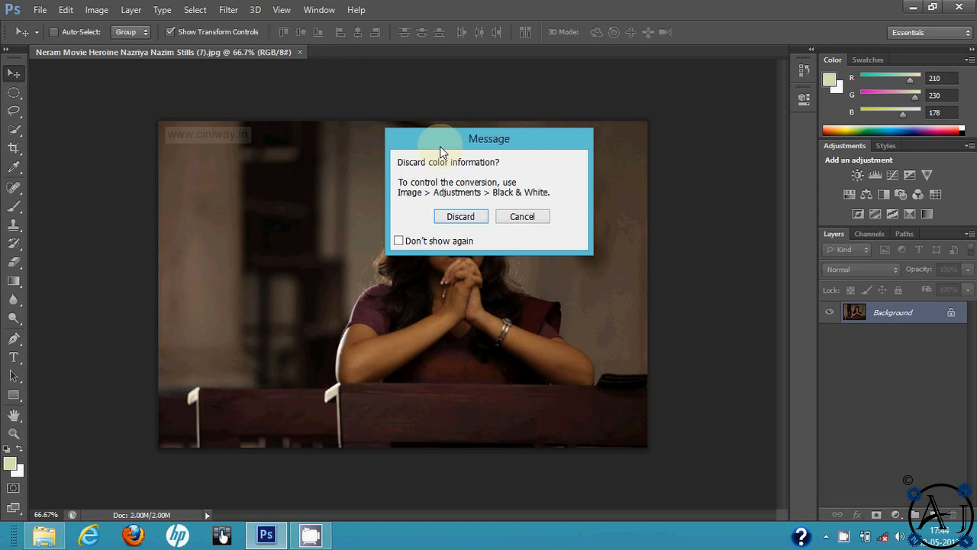
click(459, 219)
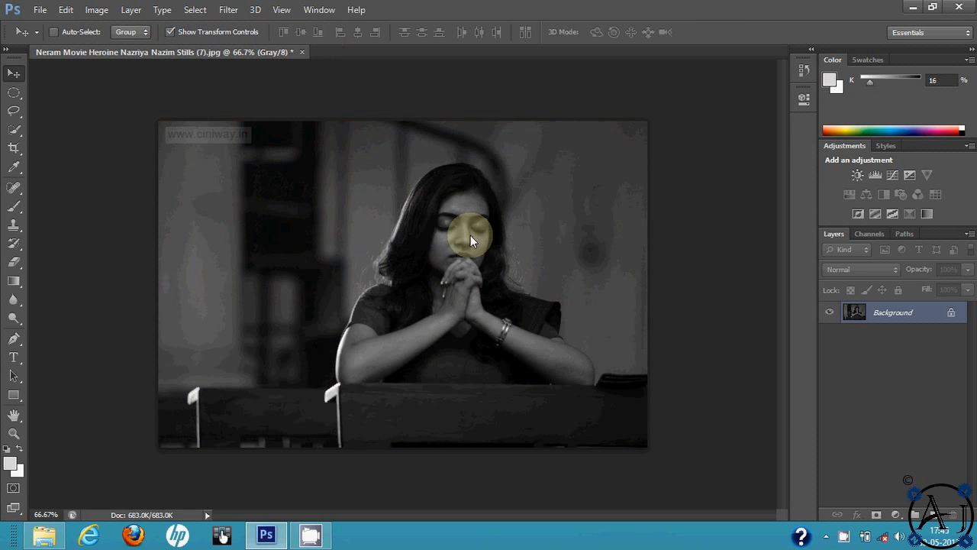
key(ctrl+z)
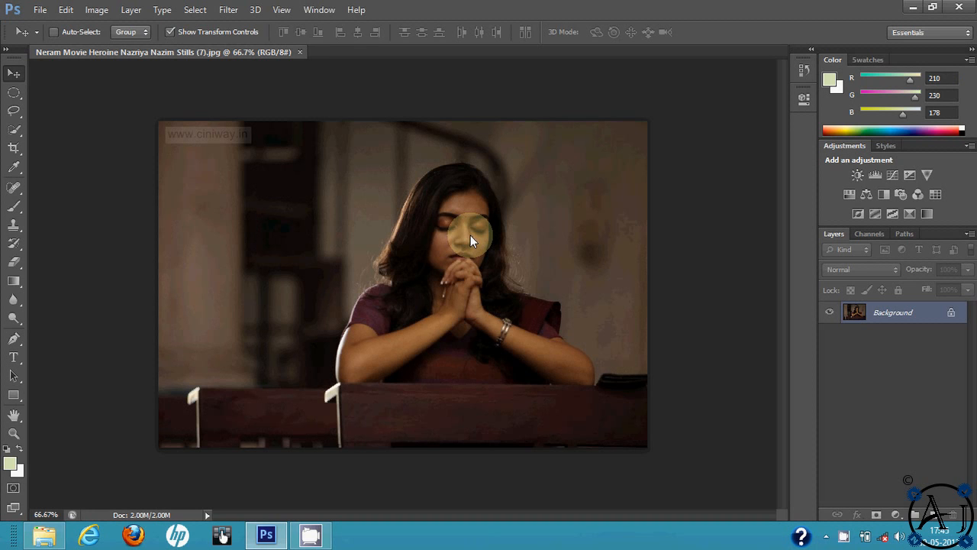
Step: Convert the image to CMYK Color mode, and undo the conversion
click(96, 9)
mouse_move(115, 26)
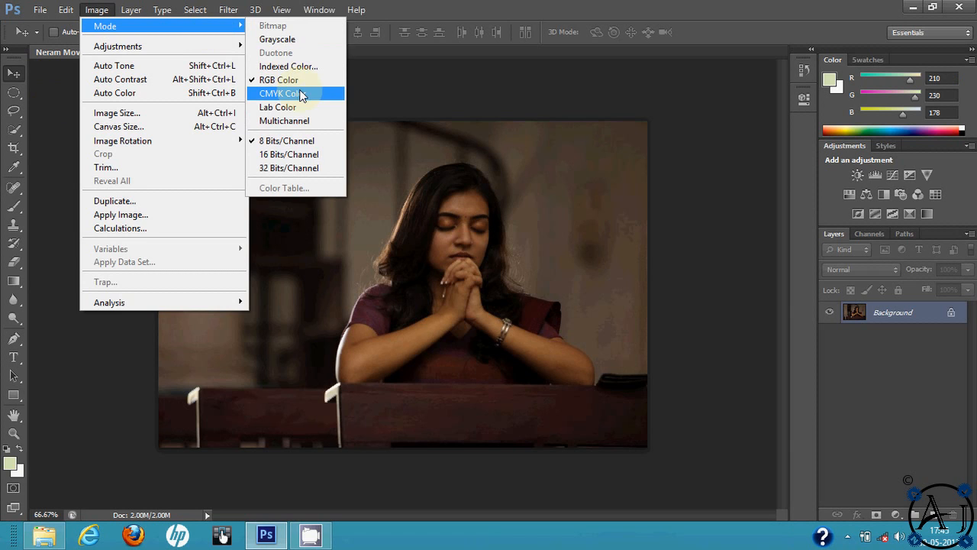
click(299, 91)
click(521, 214)
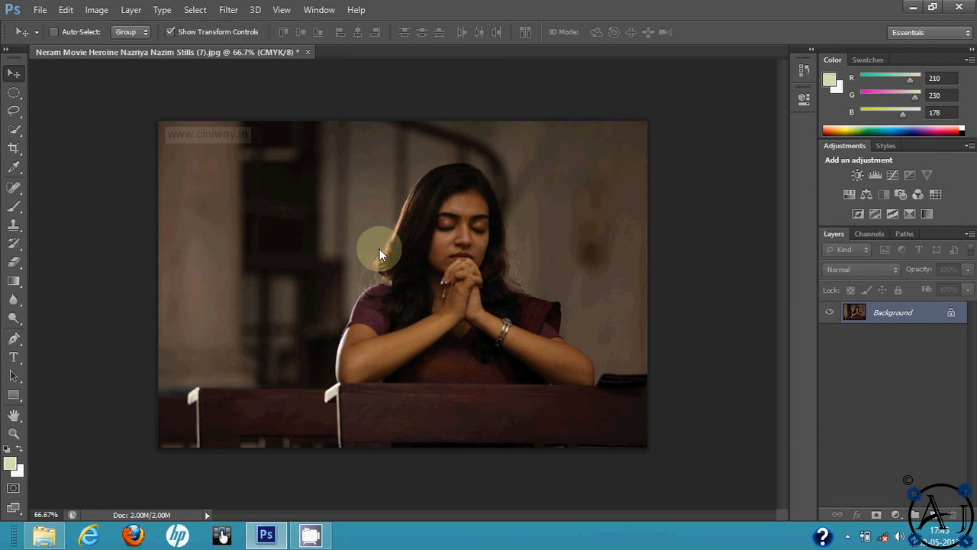
key(ctrl+z)
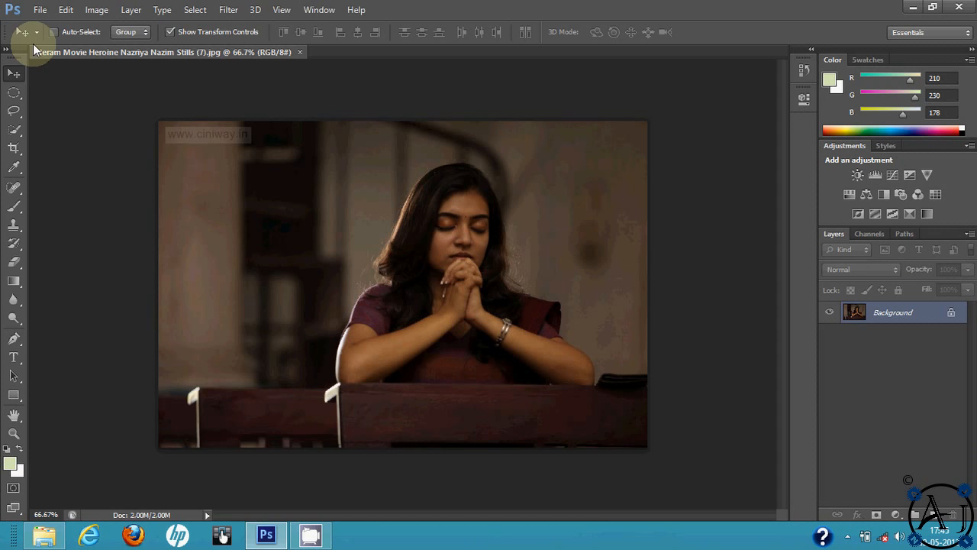
Step: Apply Auto Tone to the image, and undo it
click(93, 10)
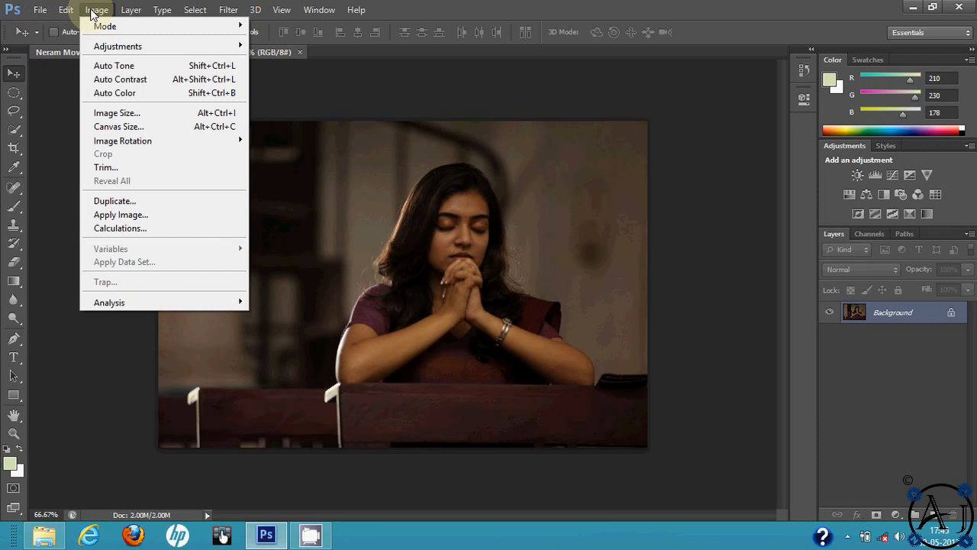
mouse_move(124, 46)
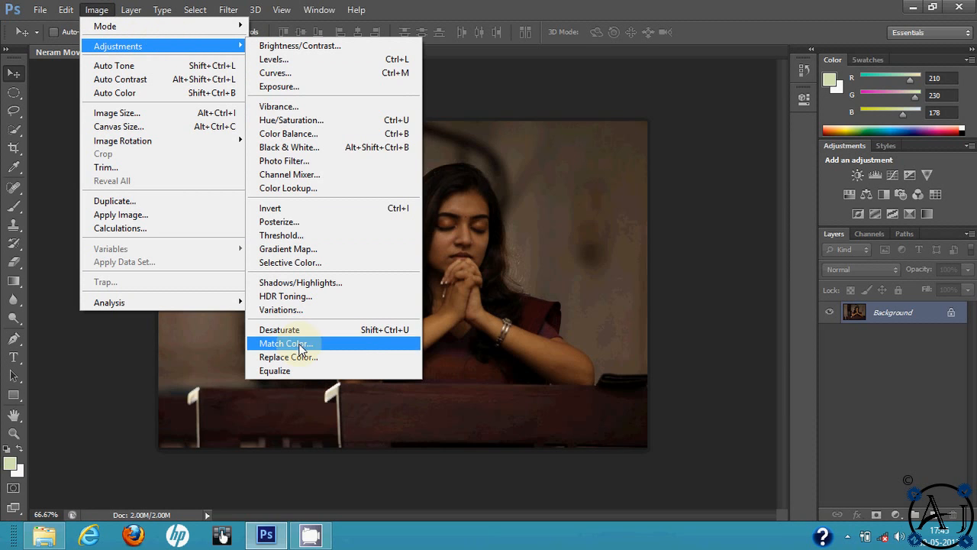
click(162, 67)
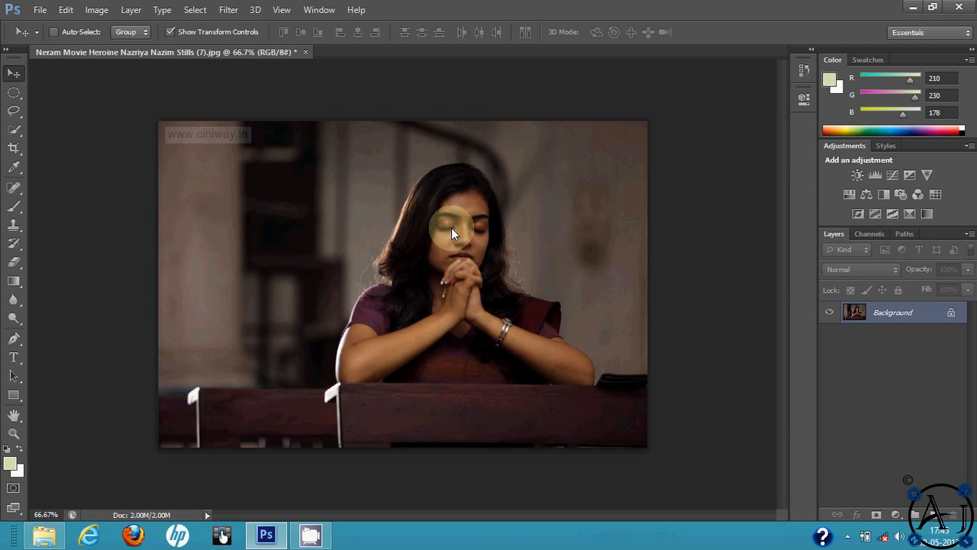
key(ctrl+z)
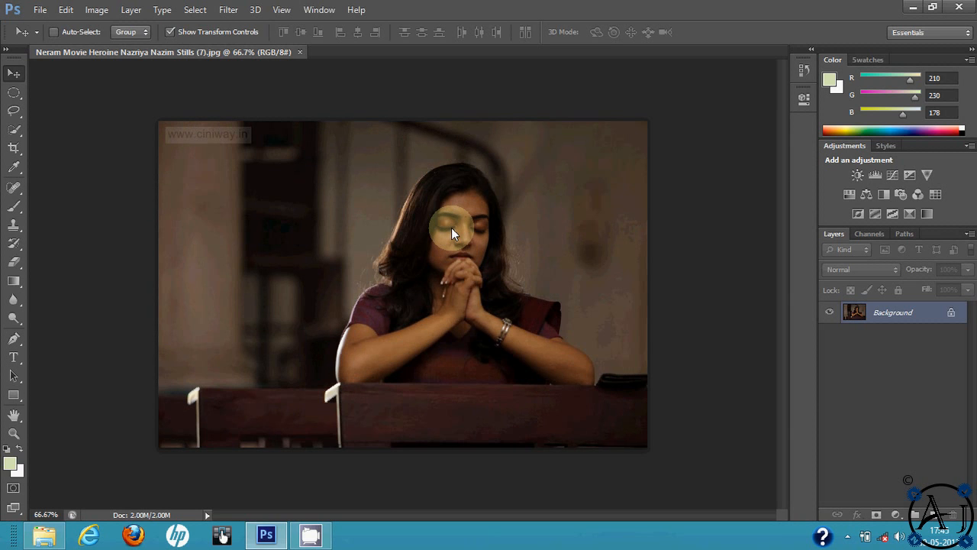
Step: Apply Auto Contrast to the image, and try Auto Color on top of it
click(95, 10)
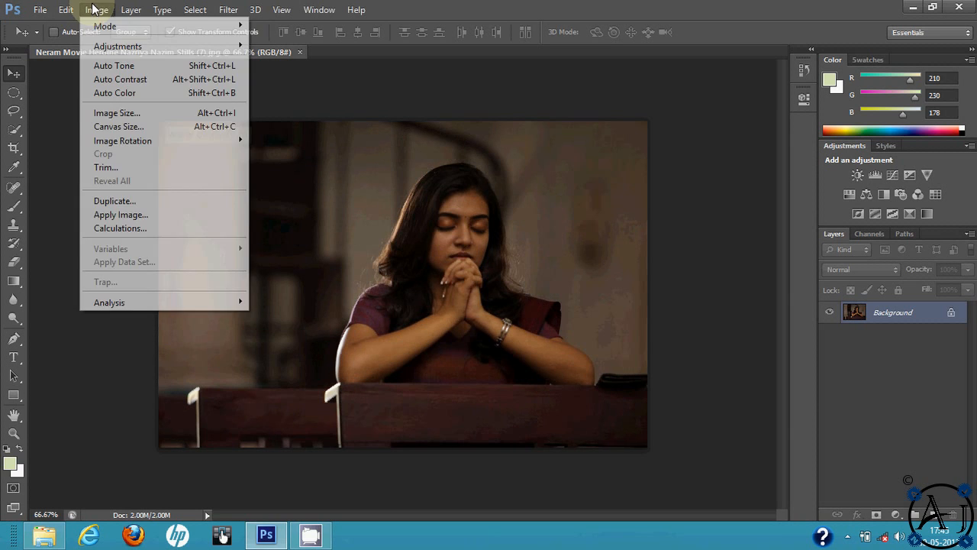
click(122, 79)
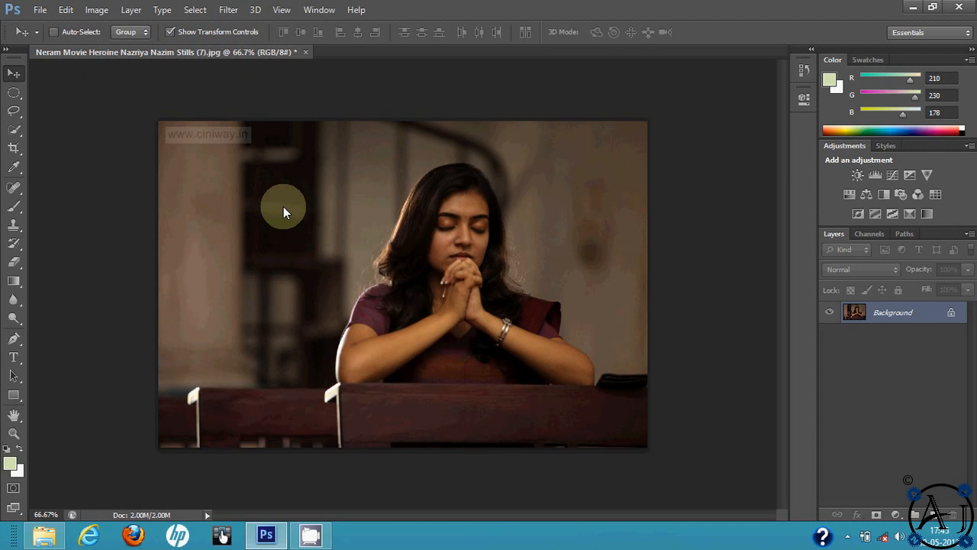
click(96, 10)
click(135, 96)
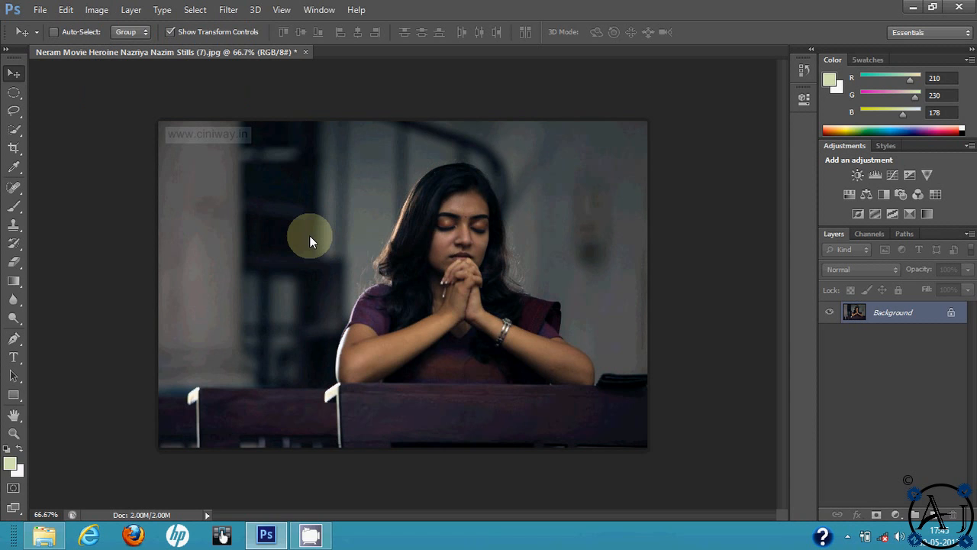
Step: Try Brightness/Contrast with brightness 41 and contrast 3, and leave the adjustment without applying it
click(97, 9)
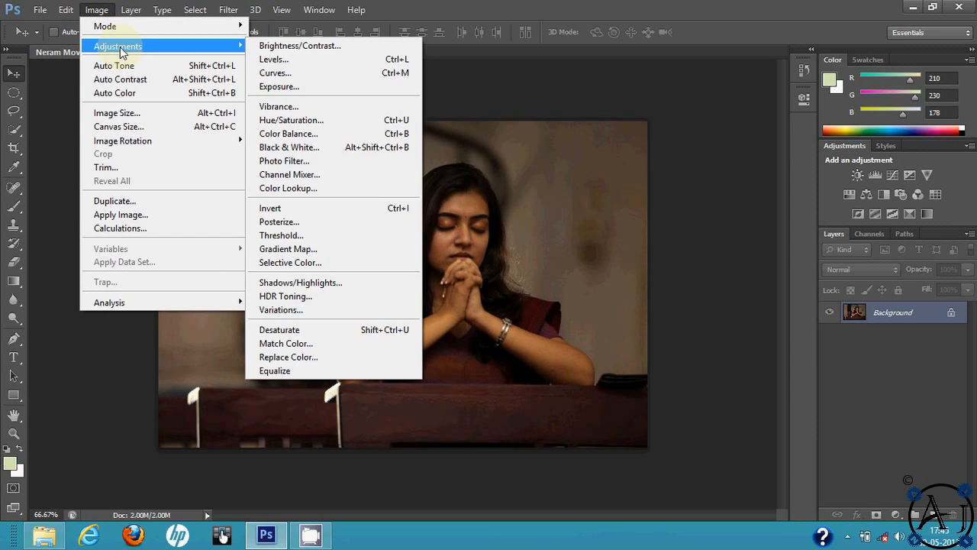
click(284, 37)
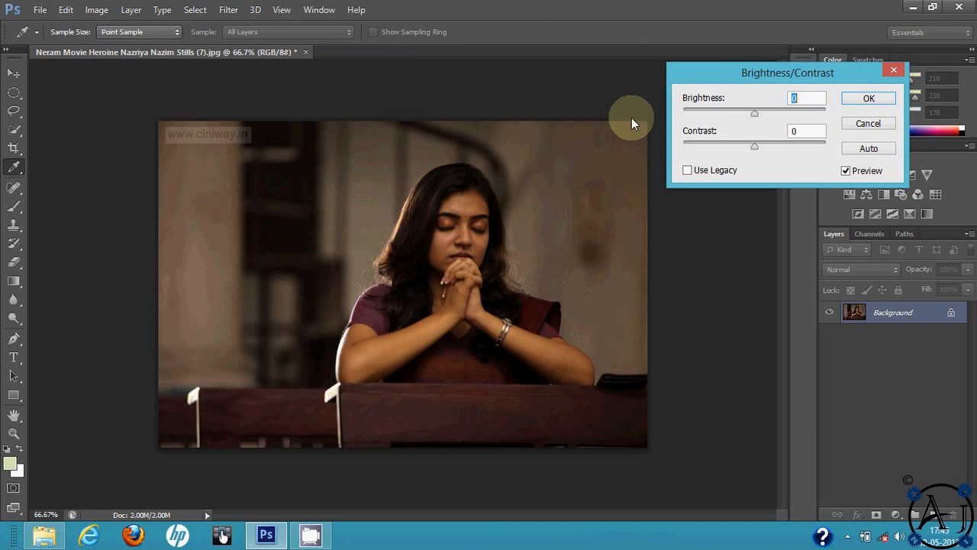
drag(755, 113, 760, 152)
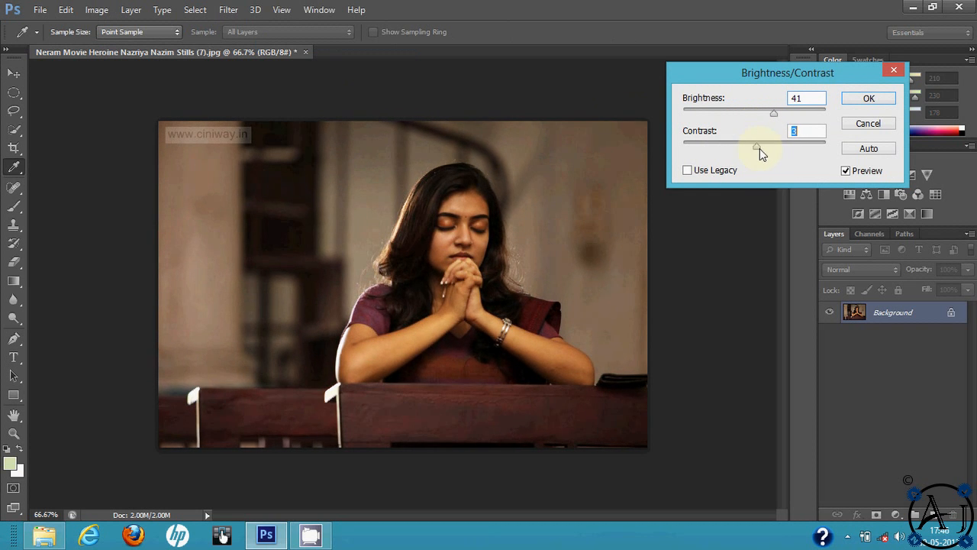
click(868, 123)
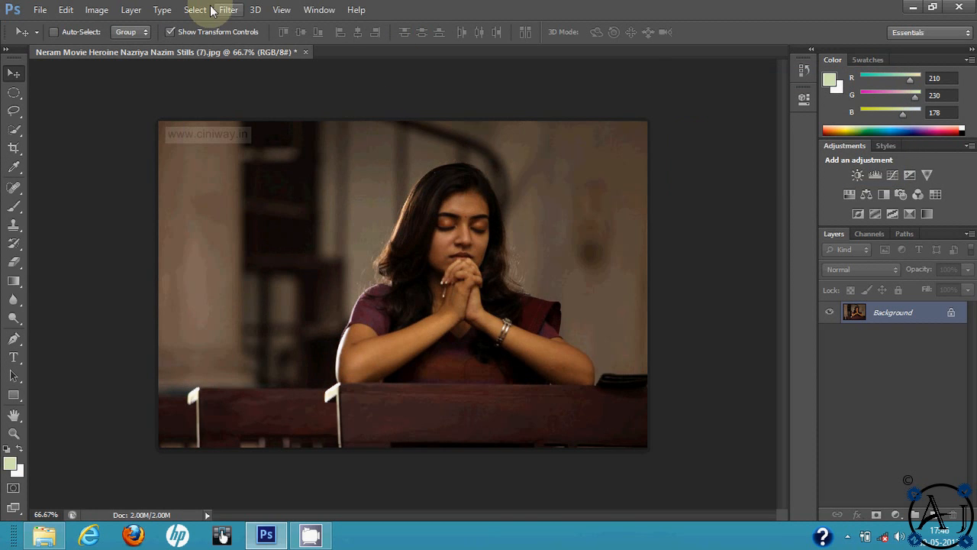
click(97, 9)
mouse_move(141, 47)
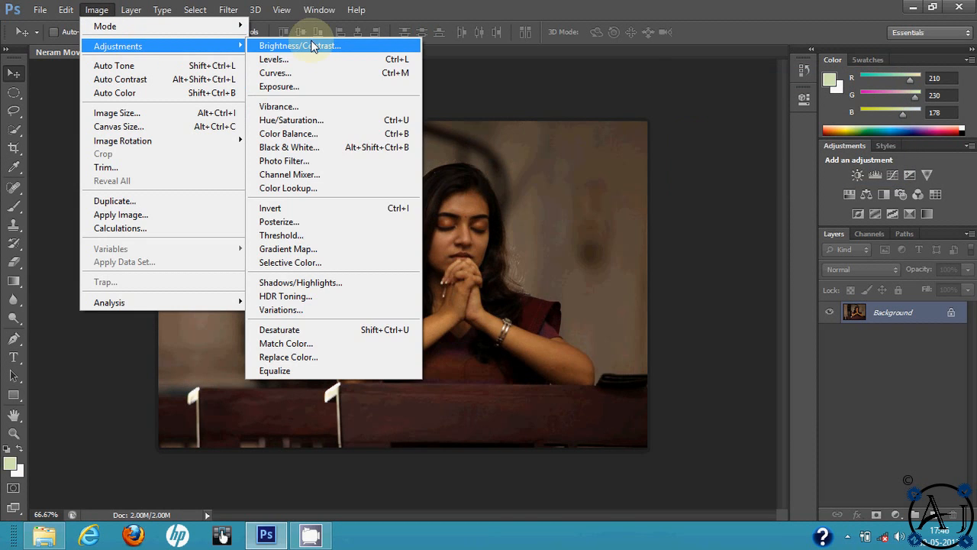
click(288, 48)
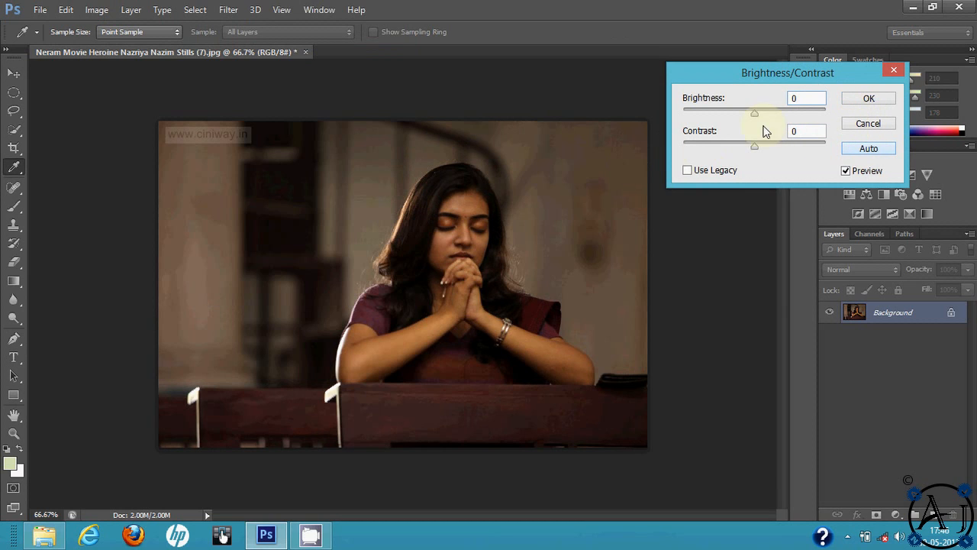
key(Escape)
key(v)
Step: Open the Levels adjustment beside the subject, and switch its channel to Green and back to RGB
click(97, 9)
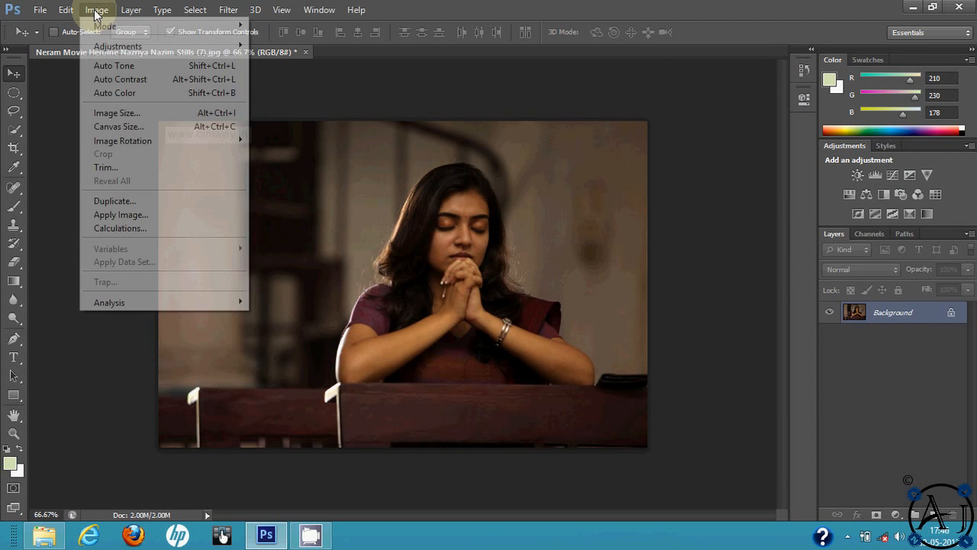
mouse_move(161, 50)
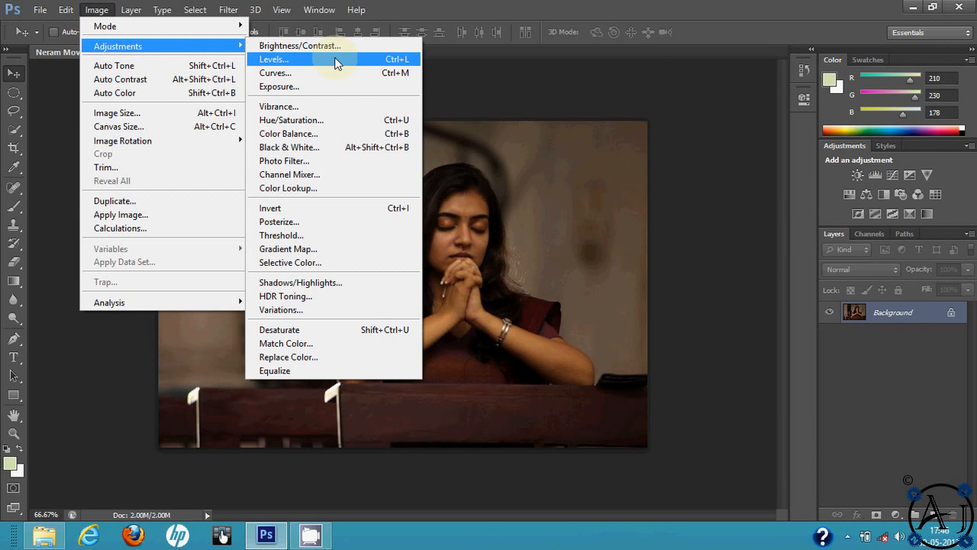
click(338, 59)
drag(449, 105, 693, 102)
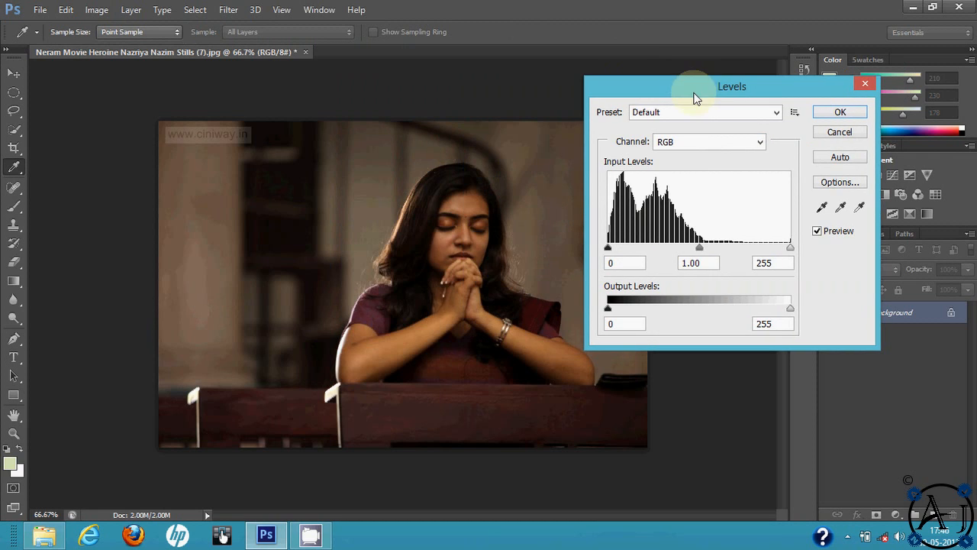
click(698, 142)
click(698, 142)
click(698, 142)
click(702, 180)
click(703, 143)
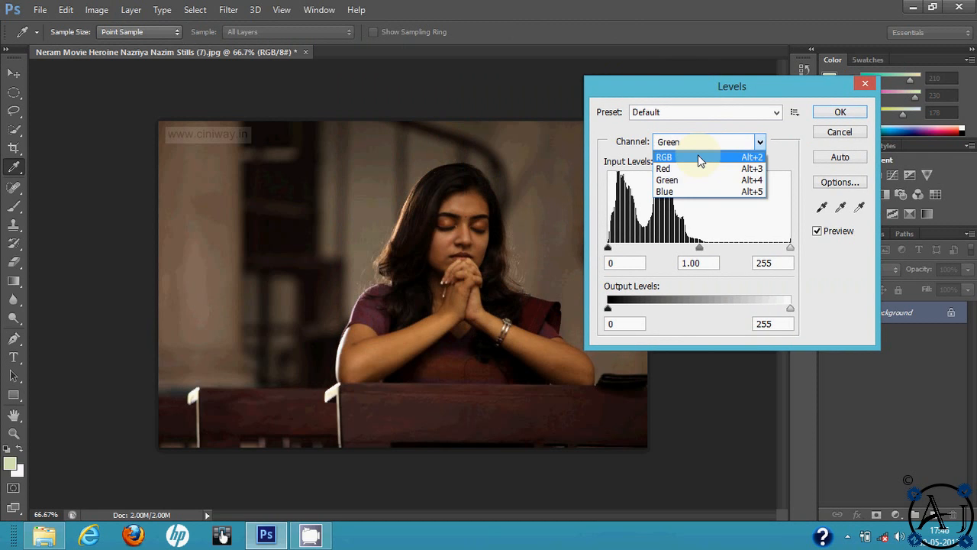
click(697, 156)
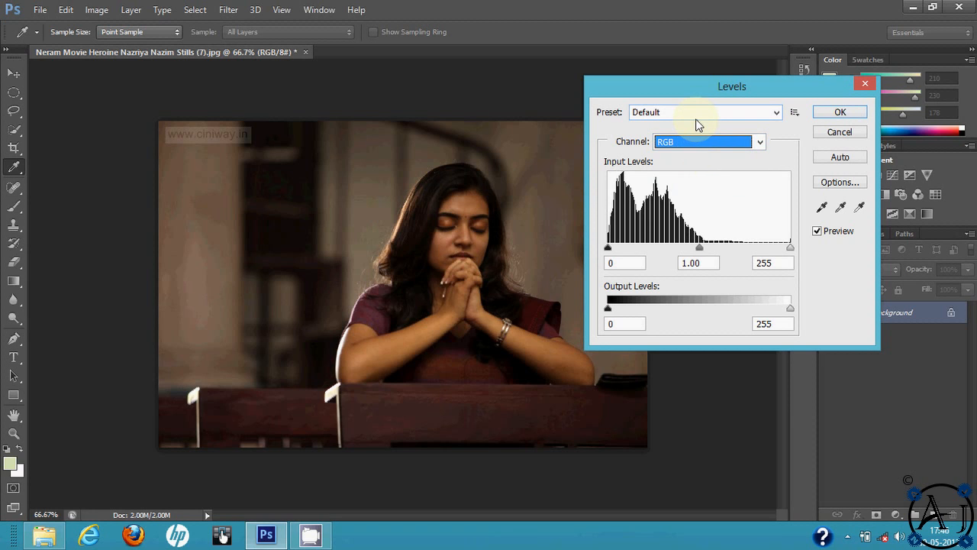
Step: Move the Levels dialog clear of the image, and try the Darker and Increase Contrast 1 presets
click(696, 118)
click(695, 117)
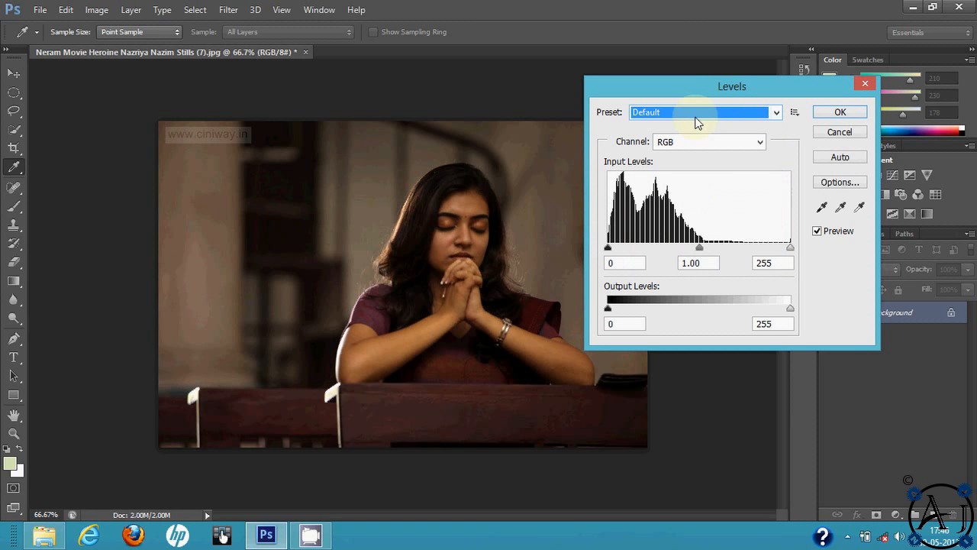
drag(685, 94, 788, 84)
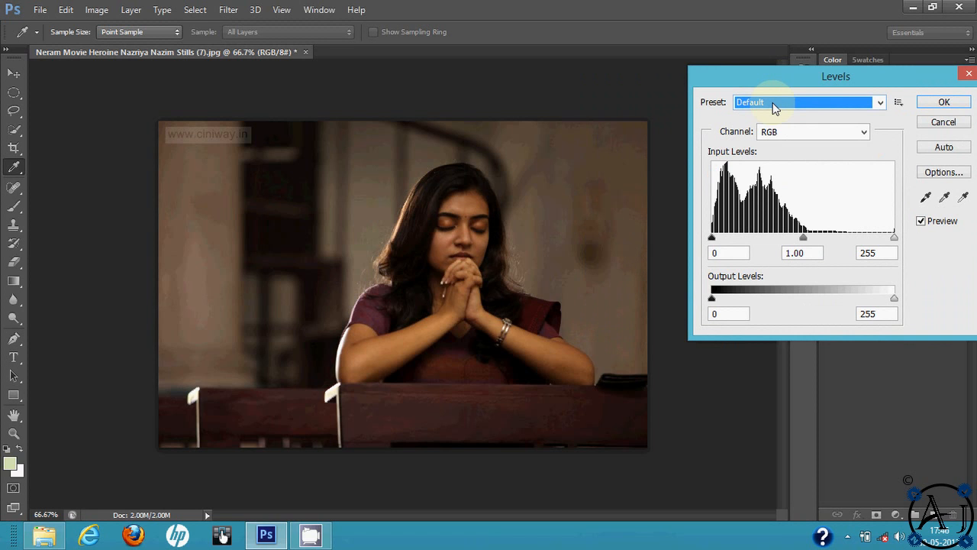
click(773, 105)
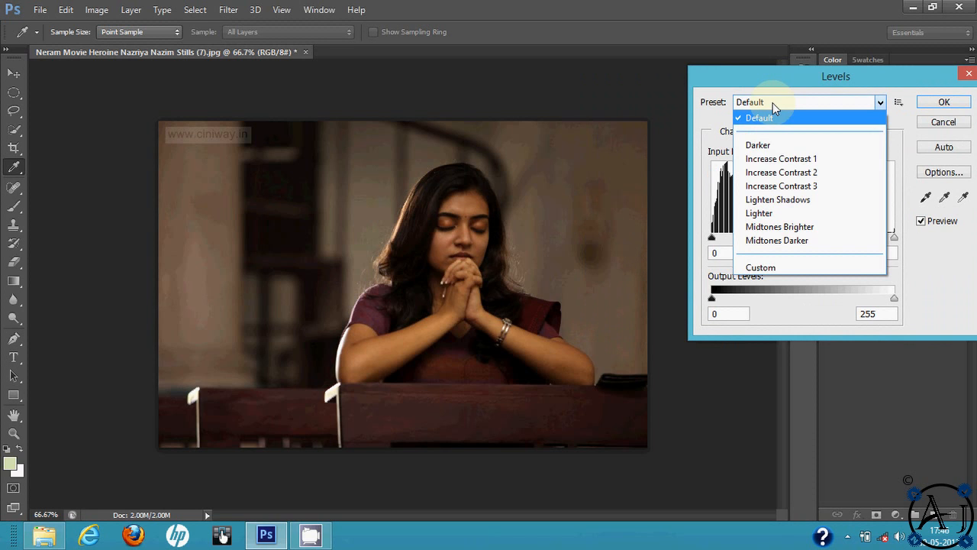
click(787, 145)
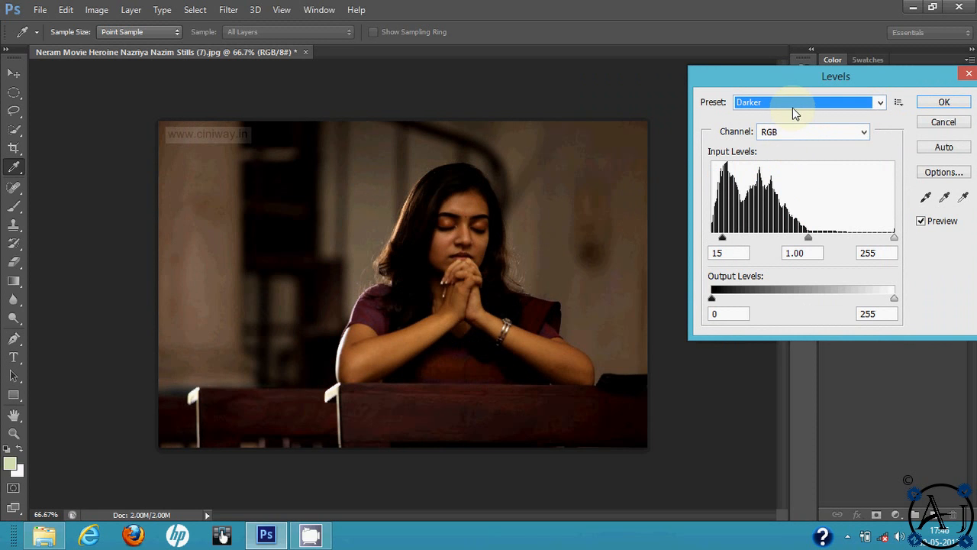
click(792, 108)
click(792, 159)
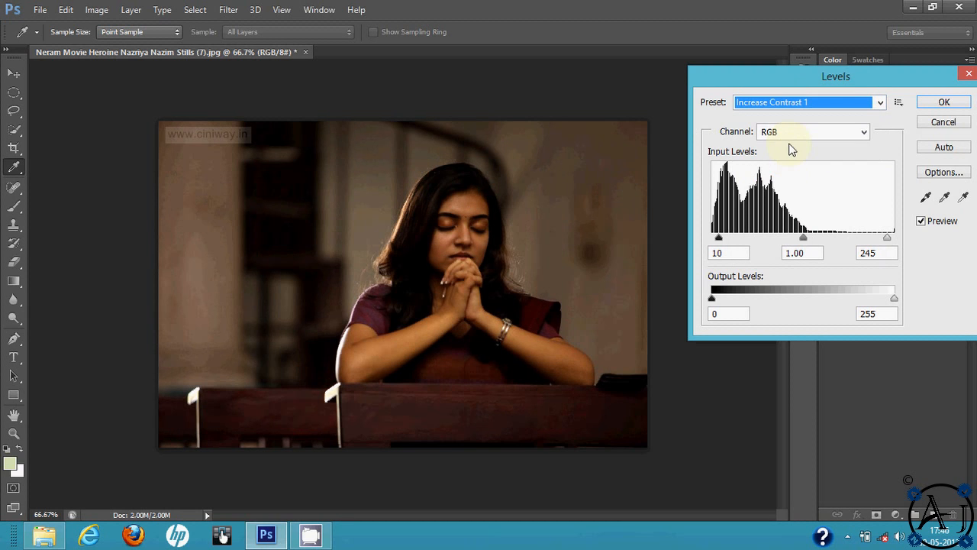
Step: Try the Lighter and Lighten Shadows presets in Levels, and return the preset to Default
click(789, 107)
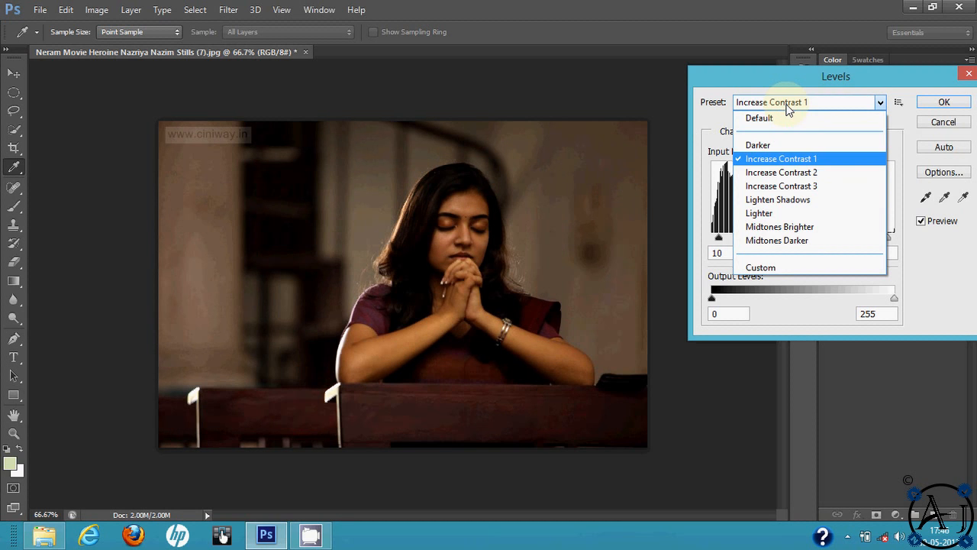
click(781, 214)
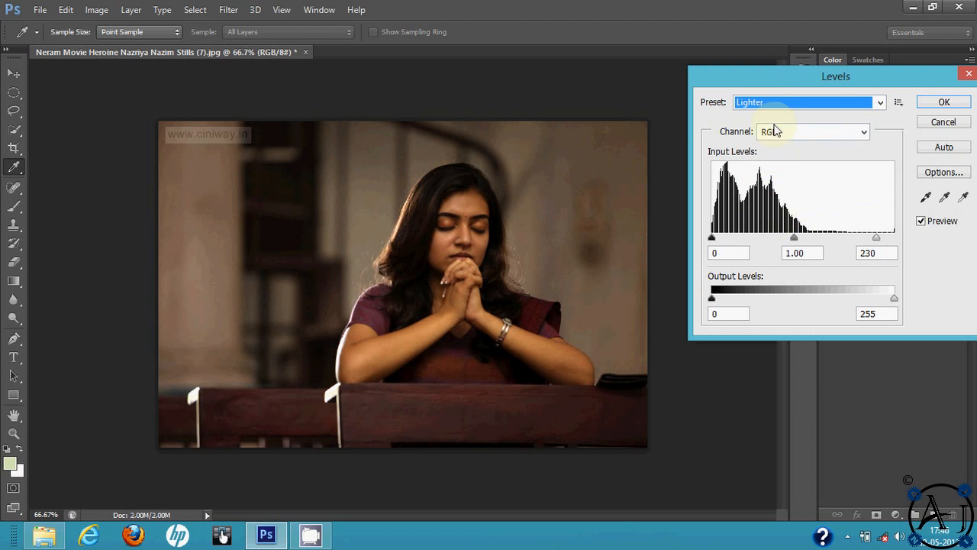
click(778, 105)
click(790, 201)
click(758, 103)
click(764, 118)
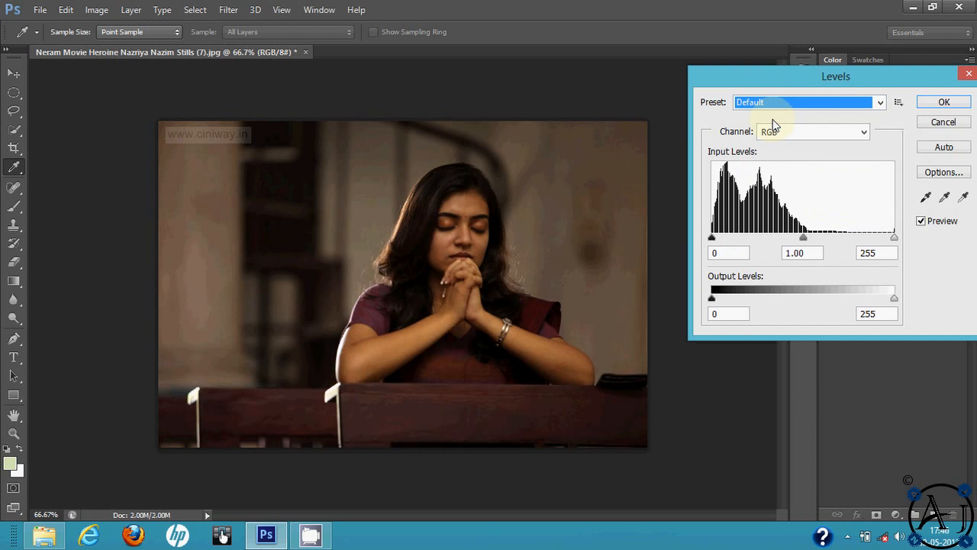
Step: Reposition the Levels dialog and try shifting the RGB black, midtone and white input levels, with the midtone around 1.06
drag(758, 84, 611, 61)
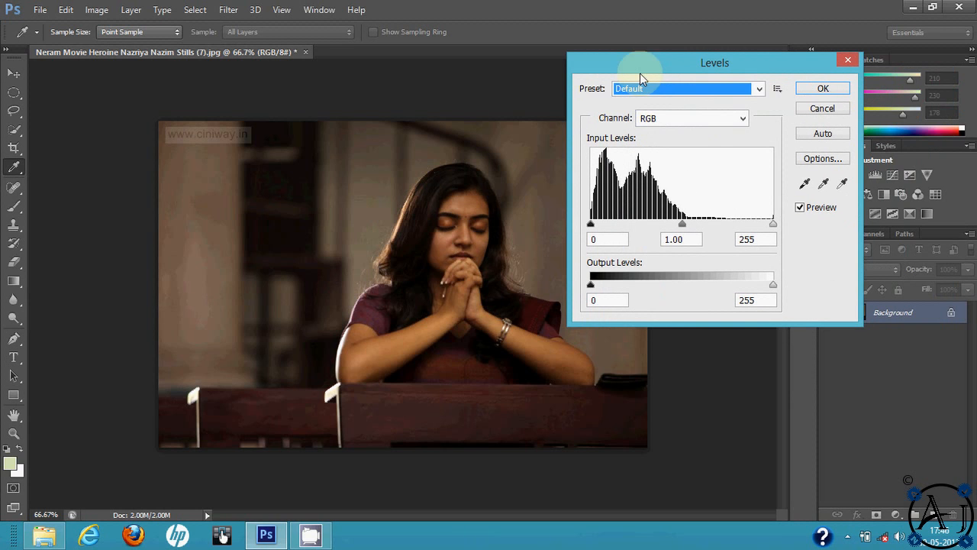
drag(678, 65, 753, 64)
mouse_move(672, 226)
mouse_down()
mouse_move(709, 228)
mouse_move(676, 224)
mouse_up()
mouse_move(761, 222)
mouse_down()
mouse_move(753, 231)
mouse_move(770, 229)
mouse_move(761, 228)
mouse_up()
mouse_move(854, 227)
mouse_down()
mouse_move(828, 221)
mouse_move(846, 229)
mouse_up()
drag(815, 237, 851, 228)
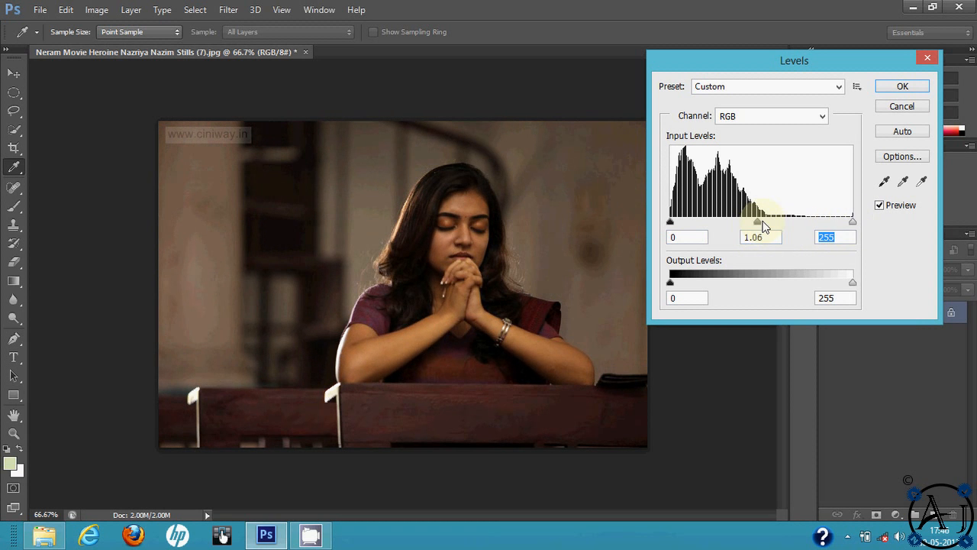
mouse_move(759, 222)
mouse_down()
mouse_move(748, 230)
mouse_move(763, 226)
mouse_up()
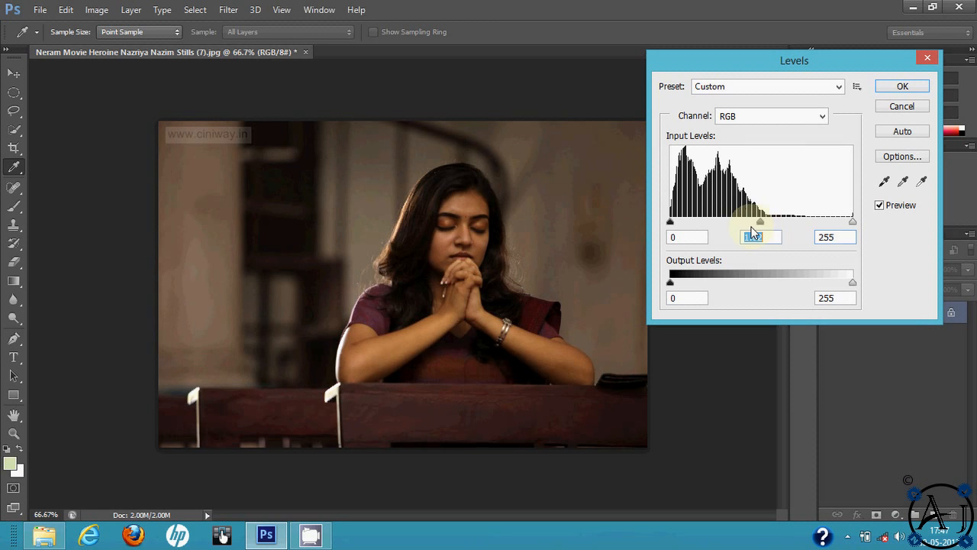
Step: Apply the Auto correction in Levels and accept the adjustment
click(895, 135)
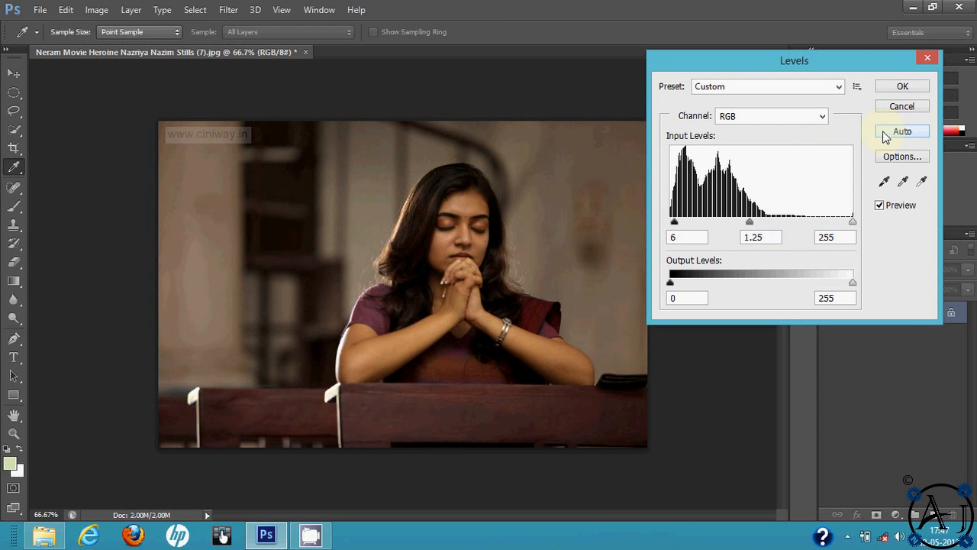
click(901, 87)
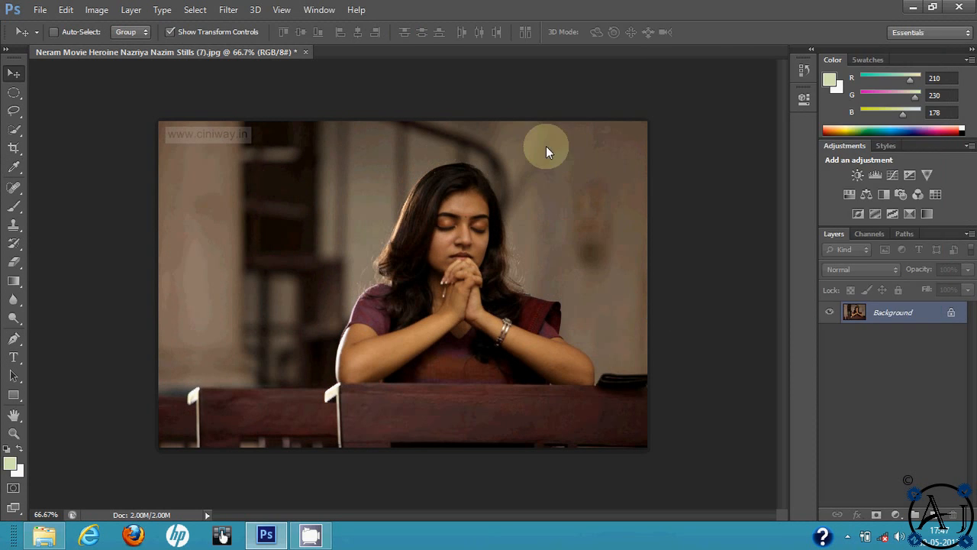
Step: Open the Curves adjustment and place its dialog beside the image so the subject can be seen
click(67, 10)
mouse_move(95, 11)
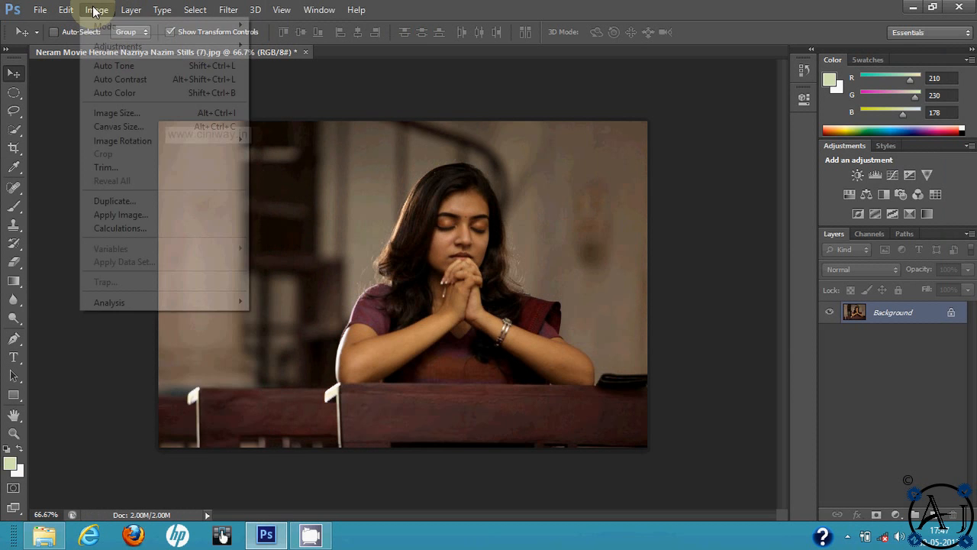
mouse_move(131, 55)
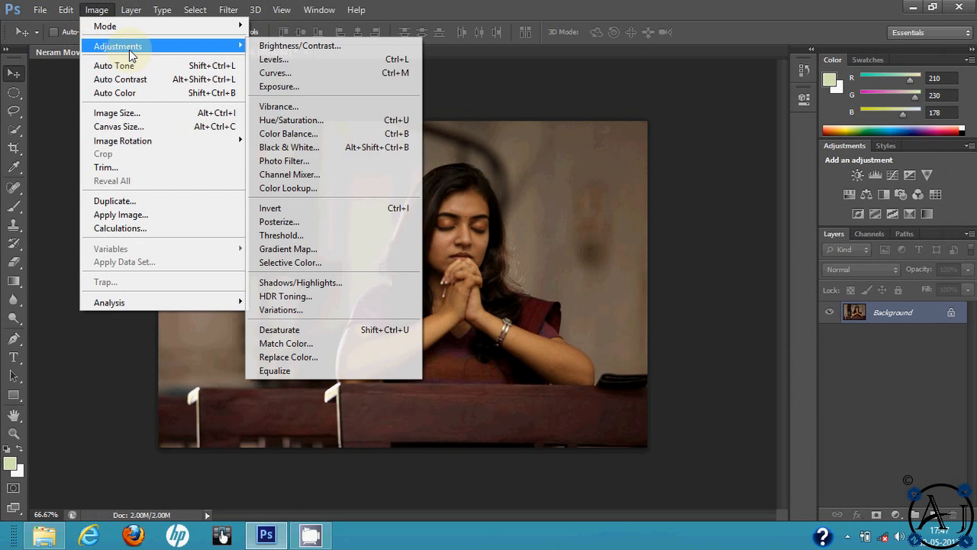
click(333, 73)
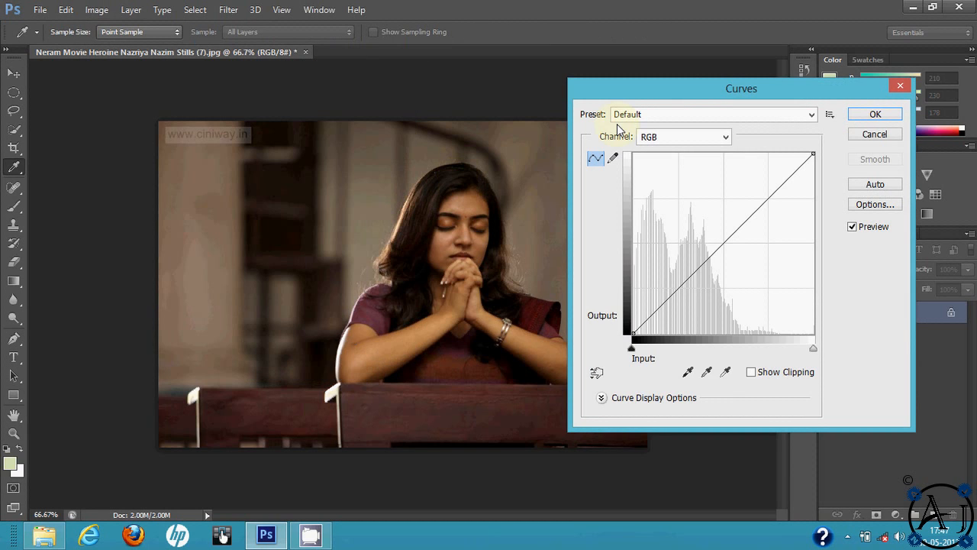
drag(678, 92, 721, 58)
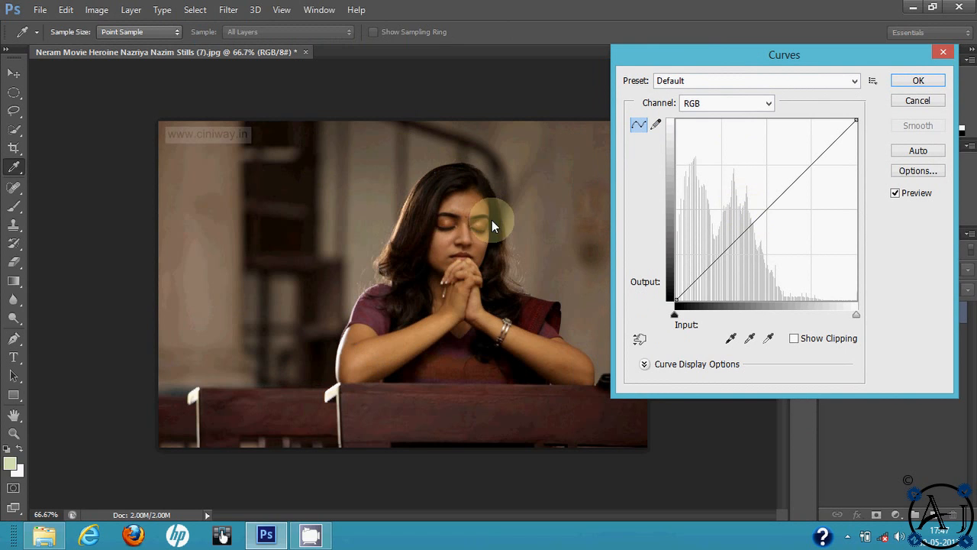
drag(703, 51, 748, 47)
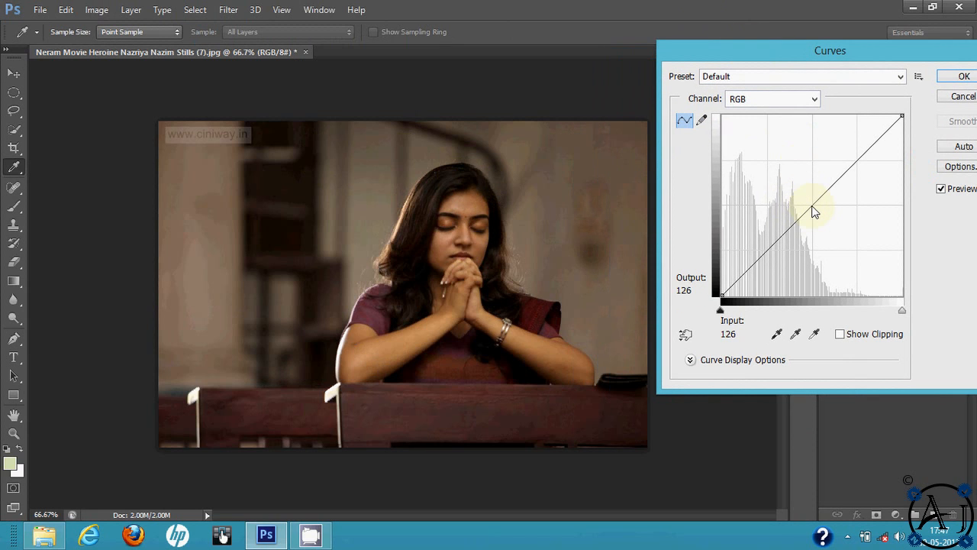
Step: Try bending the RGB curve with a midpoint and points at input 216, output 179 and input 80, output 49, and cancel Curves
mouse_move(813, 212)
mouse_down()
mouse_move(798, 210)
mouse_move(783, 190)
mouse_move(834, 245)
mouse_move(812, 214)
mouse_up()
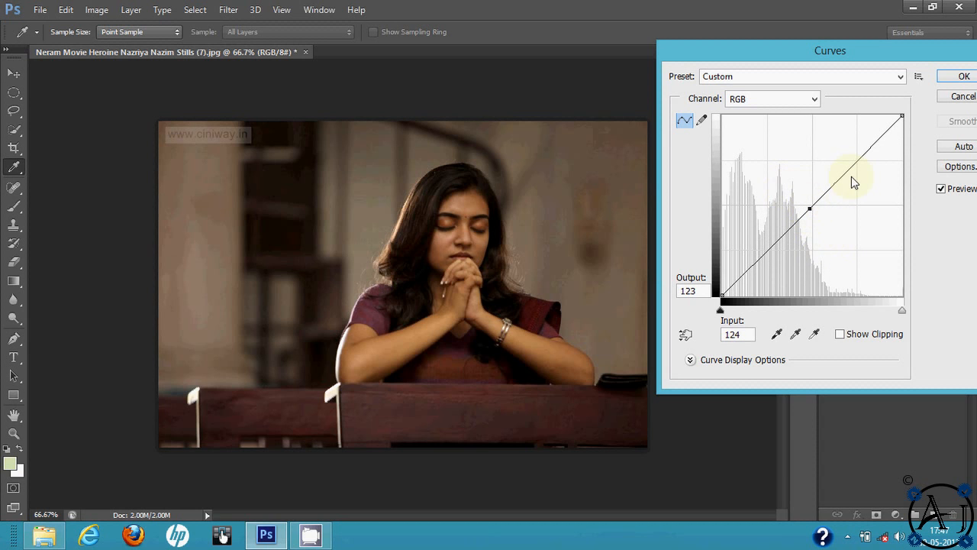
mouse_move(863, 156)
mouse_down()
mouse_move(869, 179)
mouse_move(861, 159)
mouse_up()
drag(809, 210, 813, 202)
drag(862, 158, 875, 169)
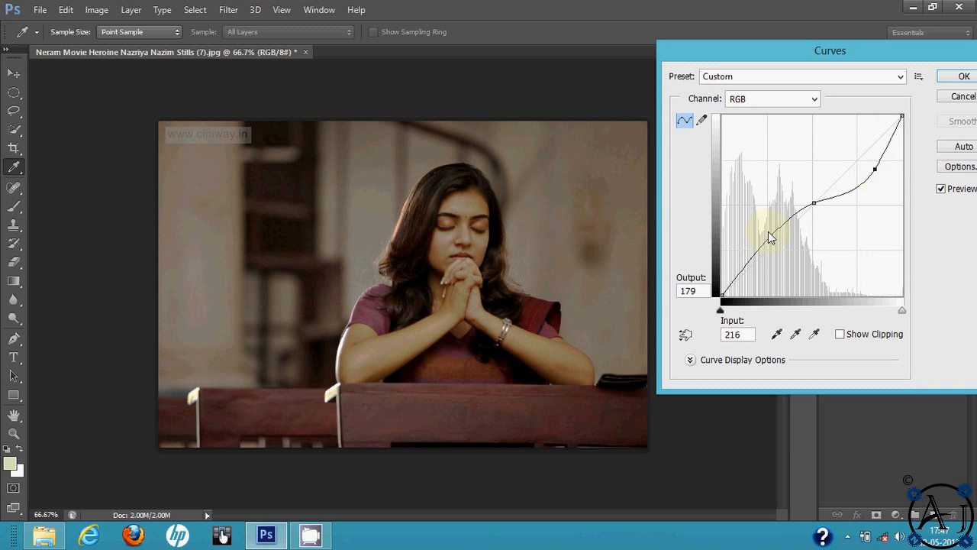
drag(764, 245, 778, 261)
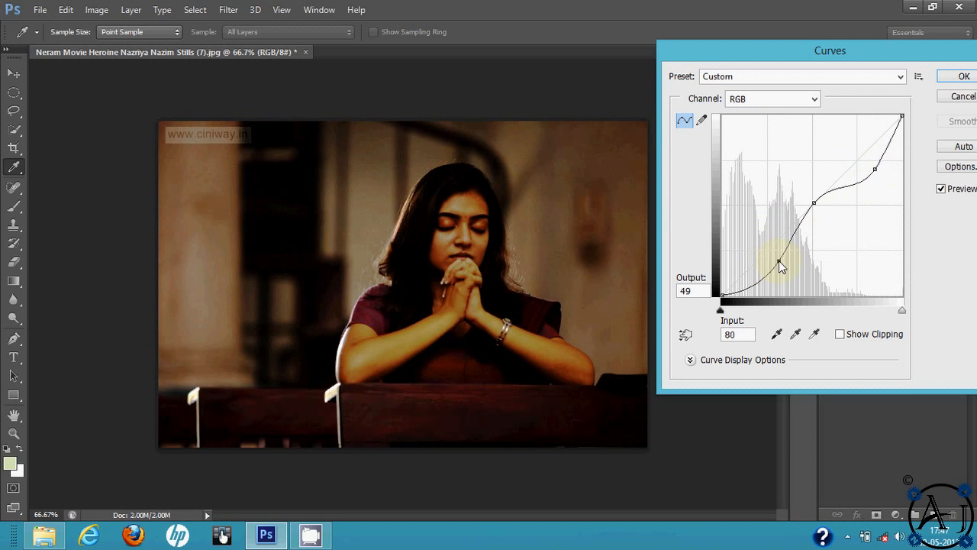
click(945, 103)
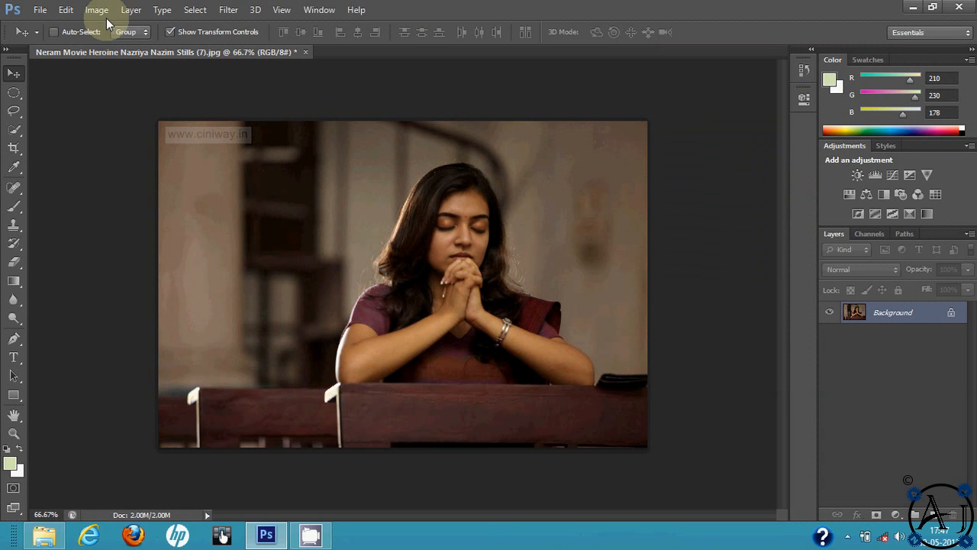
Step: Try an Exposure adjustment with exposure +2.28, offset -0.1132 and gamma correction 1.10, and cancel it
click(105, 17)
mouse_move(137, 47)
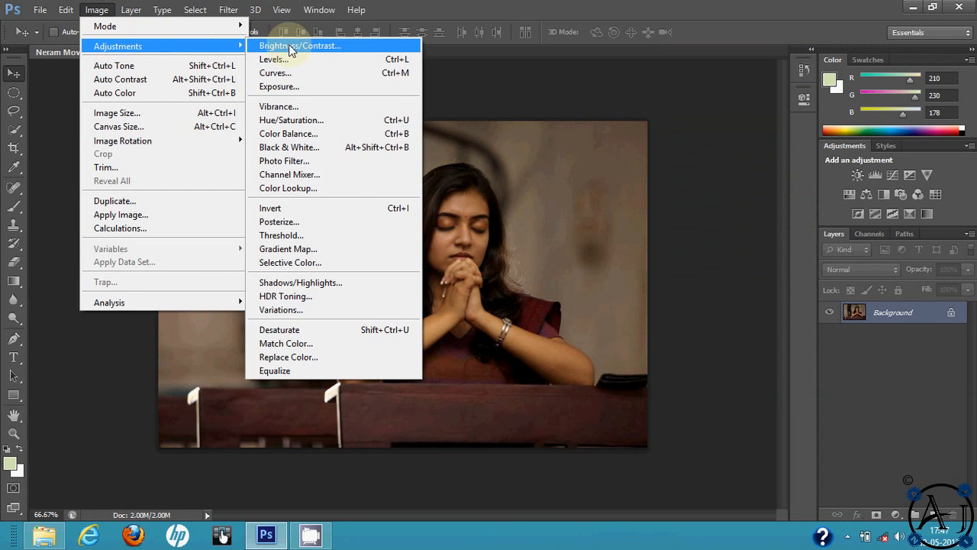
click(324, 89)
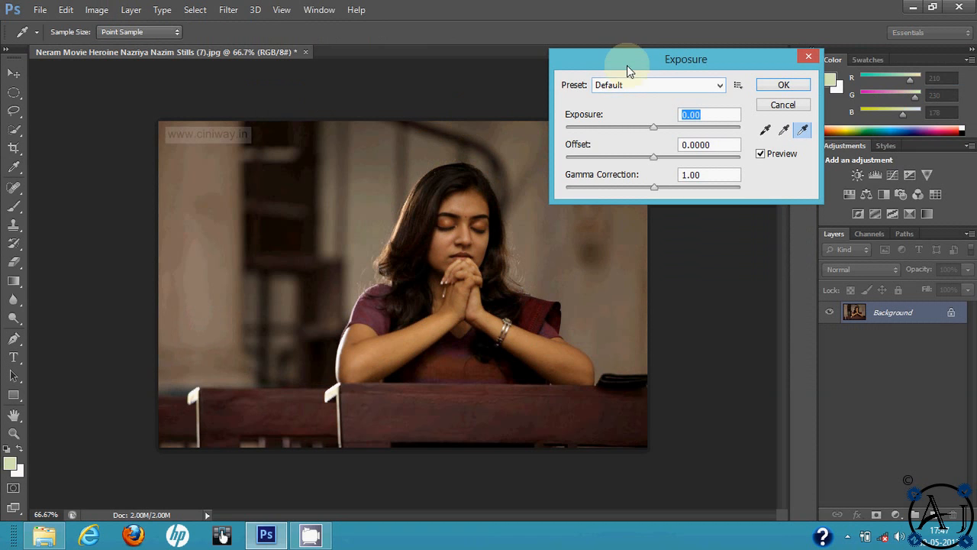
drag(627, 65, 674, 65)
drag(698, 128, 731, 130)
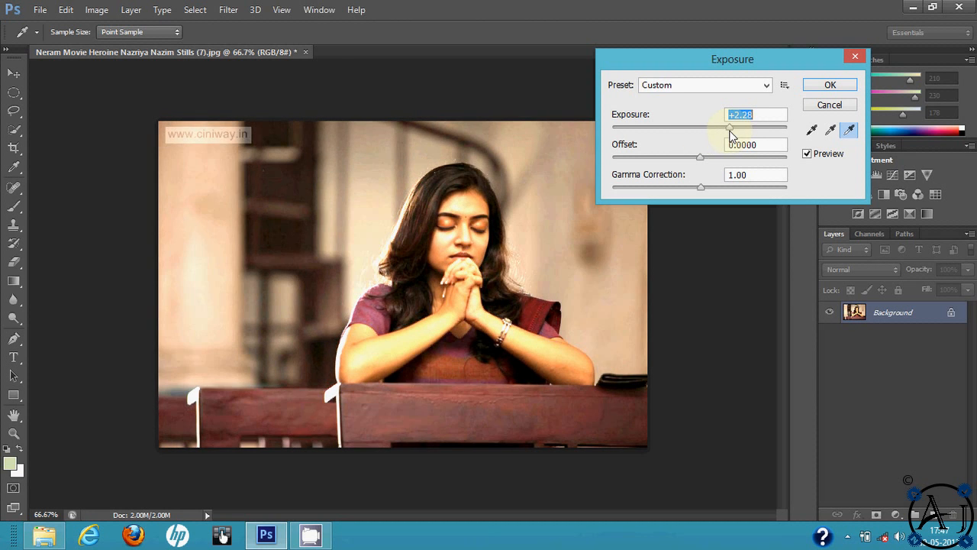
drag(696, 160, 694, 192)
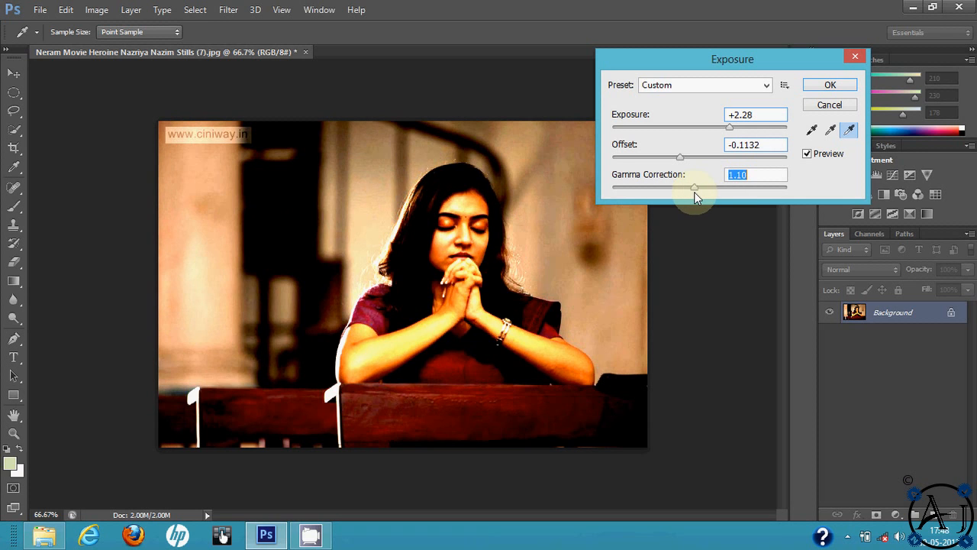
click(824, 104)
Step: Try a Vibrance adjustment with vibrance at +10, and leave it without applying
click(108, 10)
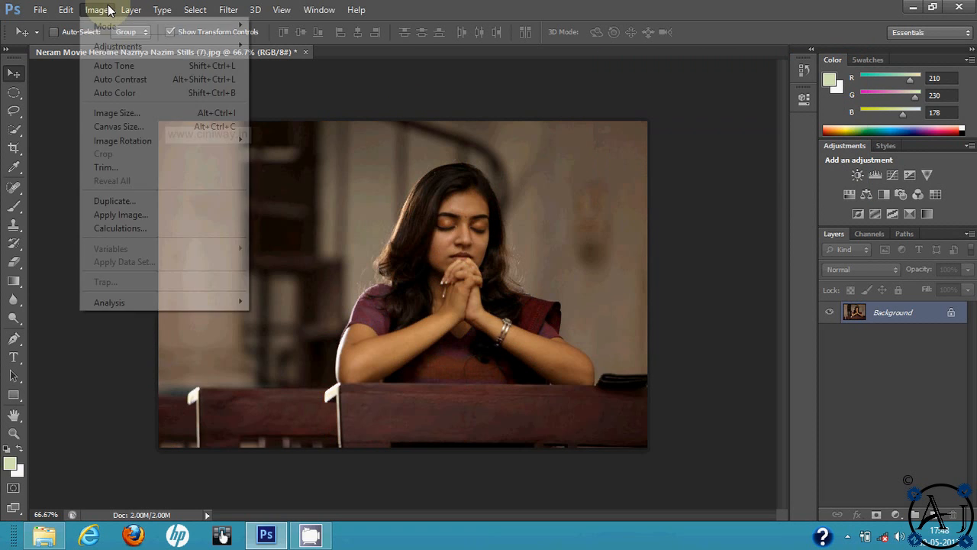
mouse_move(155, 43)
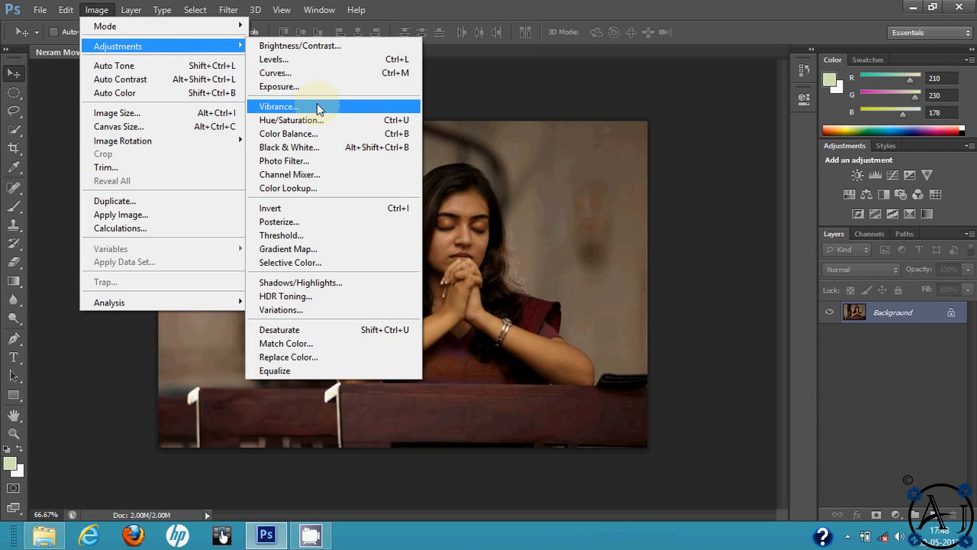
click(317, 106)
drag(412, 144, 610, 123)
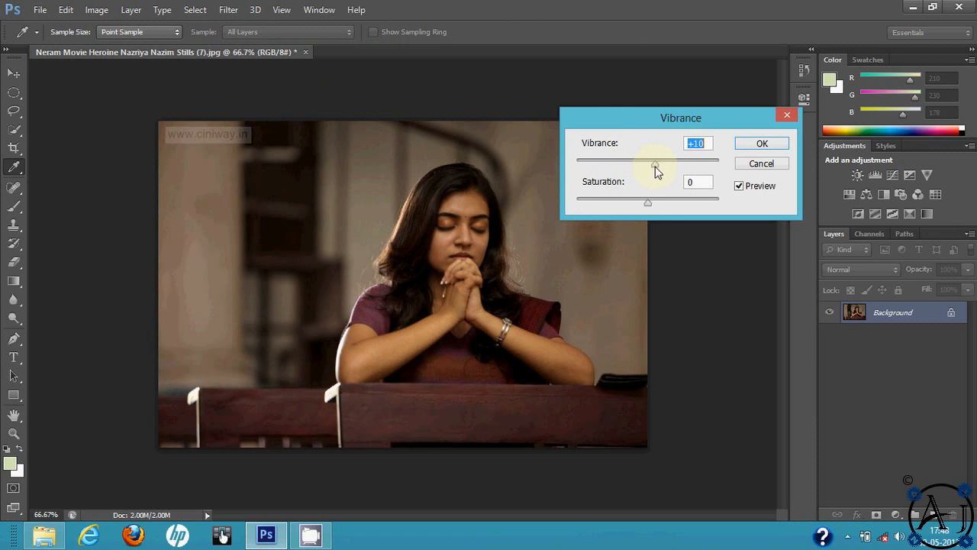
click(748, 169)
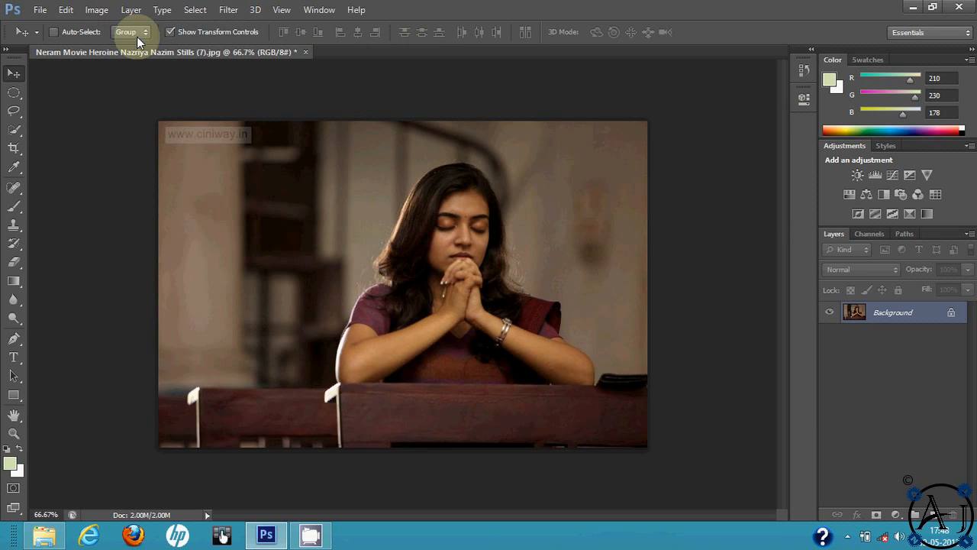
Step: Open Hue/Saturation beside the image, and set the Master range to hue -6, saturation +37 and lightness -8
click(96, 9)
mouse_move(199, 46)
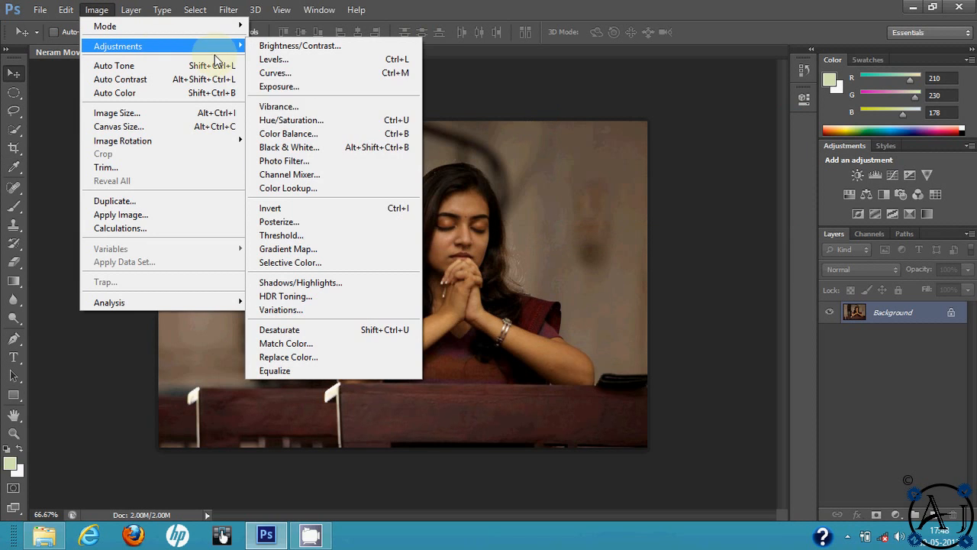
click(319, 125)
drag(432, 103, 800, 105)
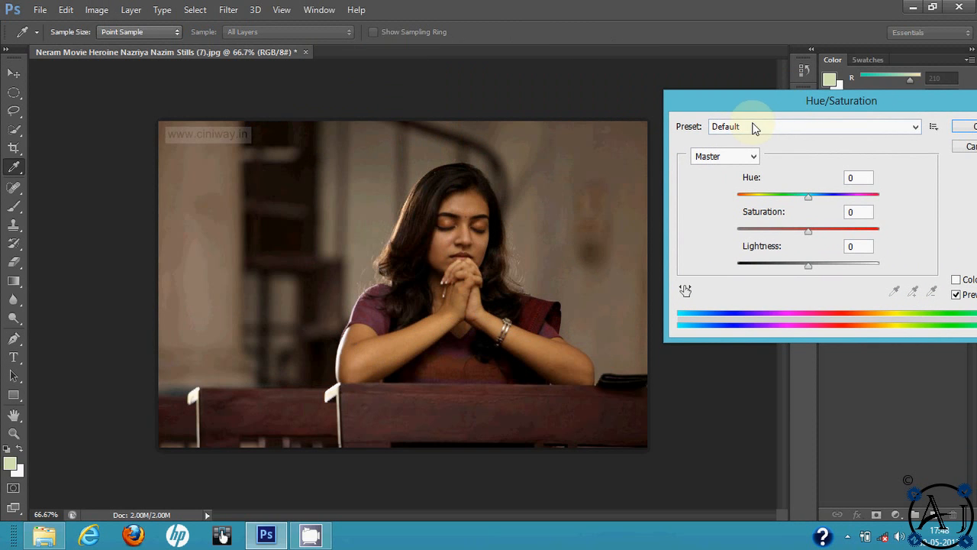
drag(808, 196, 841, 232)
mouse_move(809, 269)
mouse_down()
mouse_move(781, 270)
mouse_move(803, 268)
mouse_up()
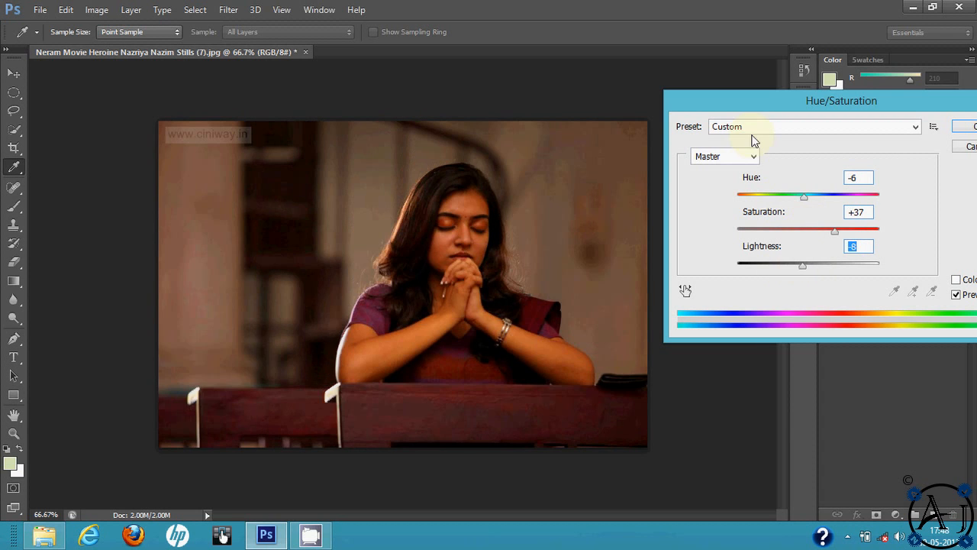
Step: Switch the Hue/Saturation range to Reds and then to Greens, and leave the adjustment without applying it
click(748, 158)
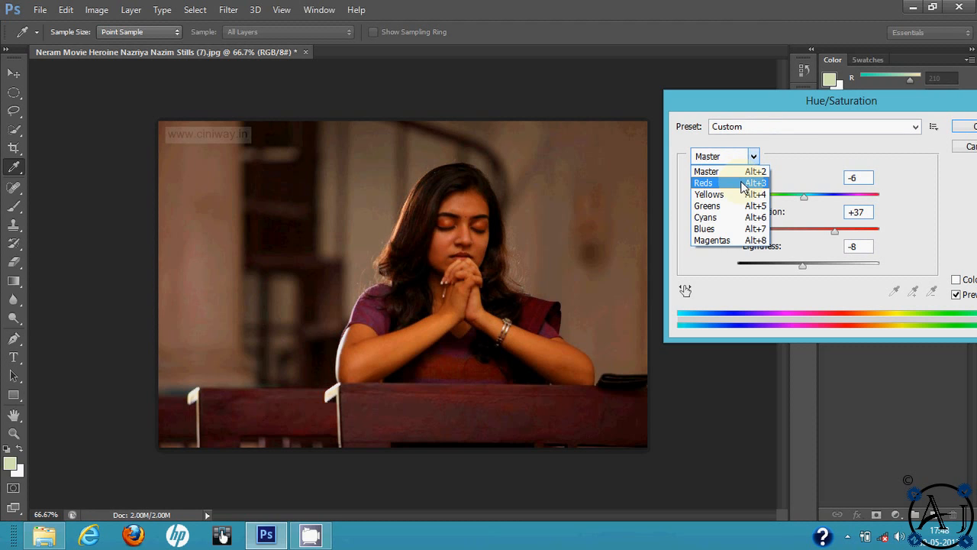
click(743, 183)
click(729, 157)
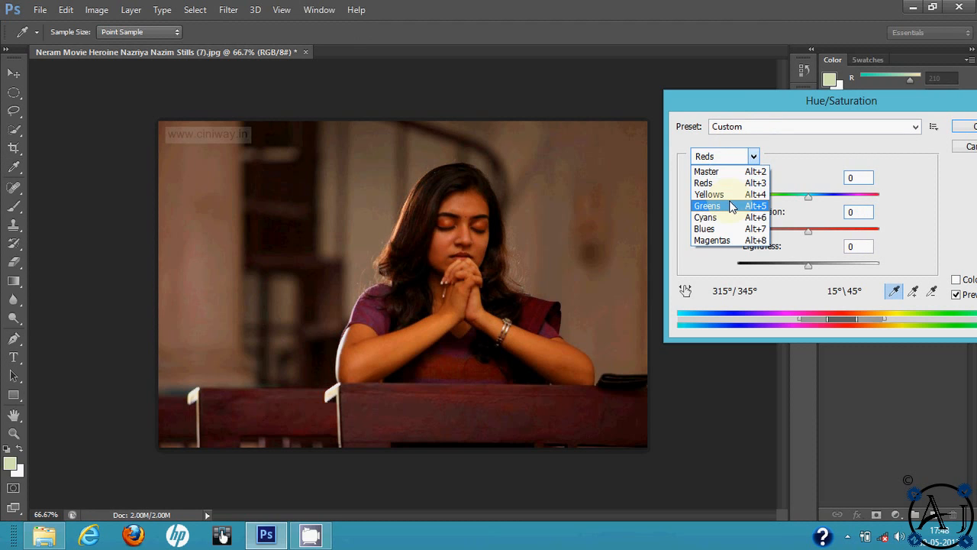
click(733, 206)
drag(744, 100, 549, 137)
click(794, 175)
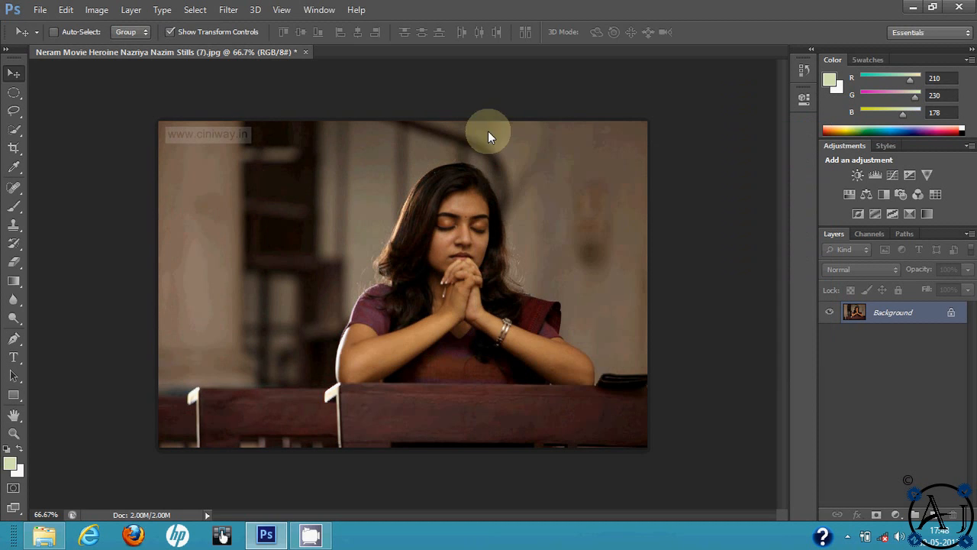
Step: Try a midtone Color Balance adjustment with color levels 0, +1 and -21, and cancel it
click(97, 10)
mouse_move(171, 48)
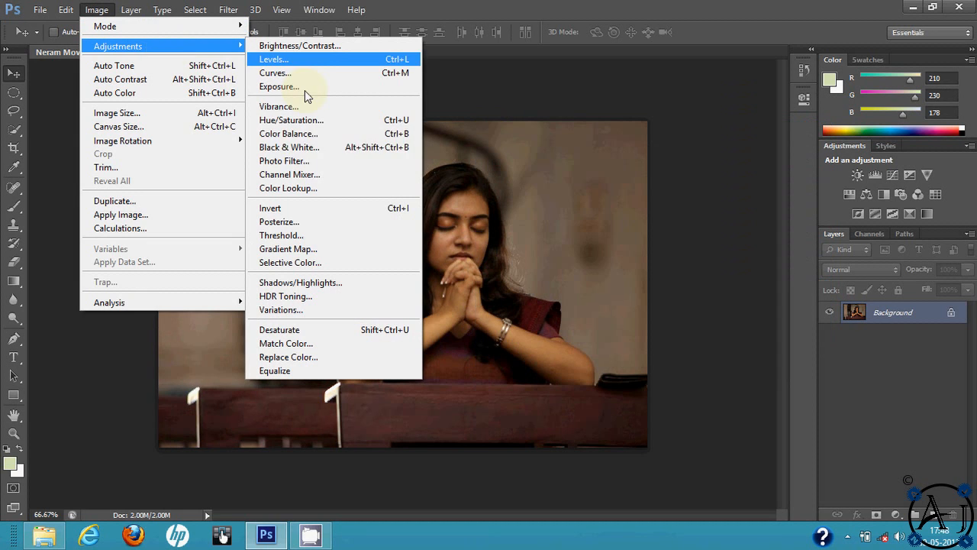
click(324, 135)
drag(665, 61, 765, 58)
drag(812, 111, 782, 147)
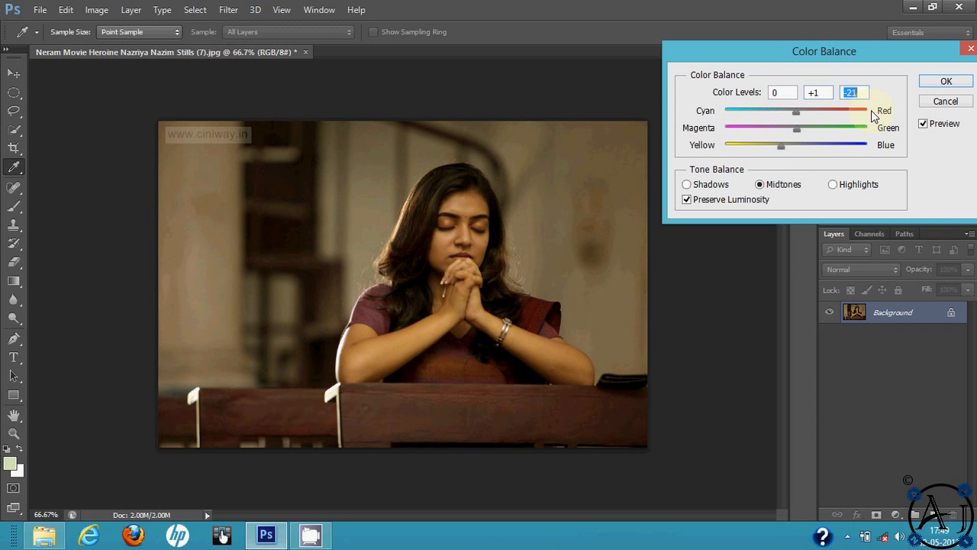
click(951, 103)
Step: Try Desaturate on the movie still, and undo it
click(96, 10)
mouse_move(159, 48)
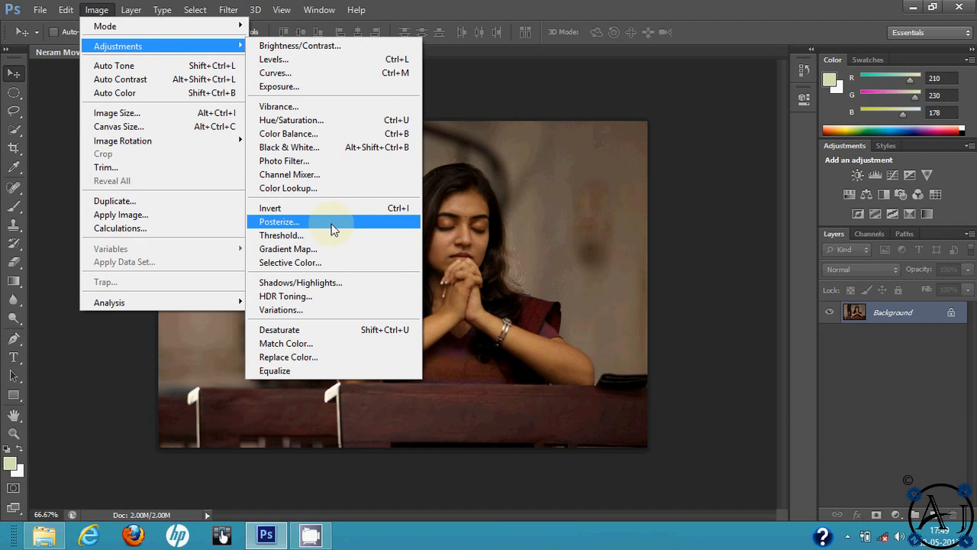
click(349, 330)
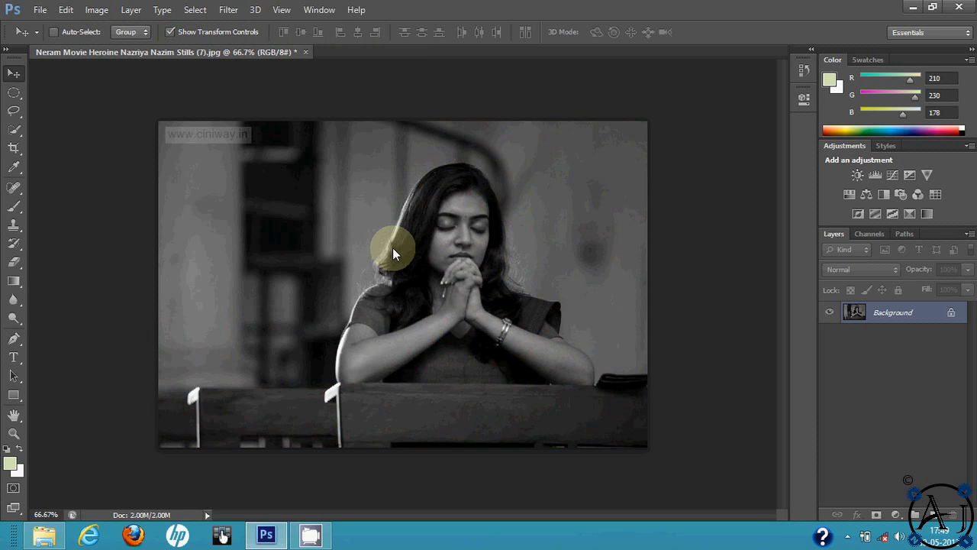
key(ctrl+z)
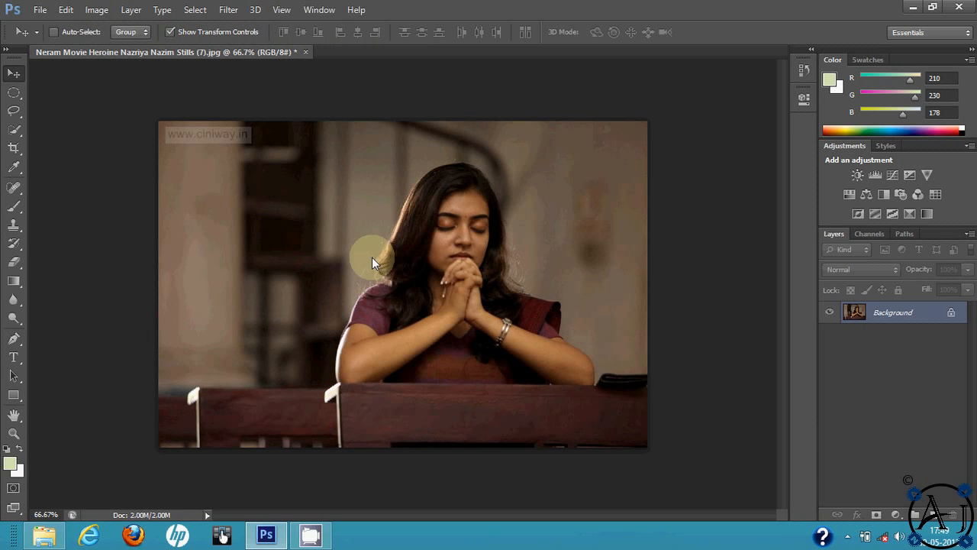
Step: Try the More Yellow option for Shadows in Variations, and reset the current pick to the original
click(96, 10)
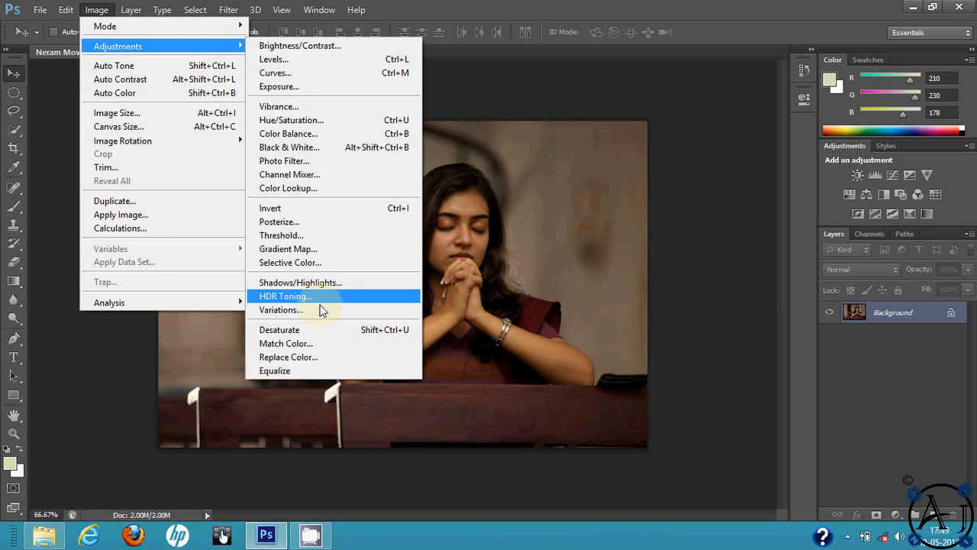
click(320, 309)
drag(356, 23, 466, 21)
click(614, 38)
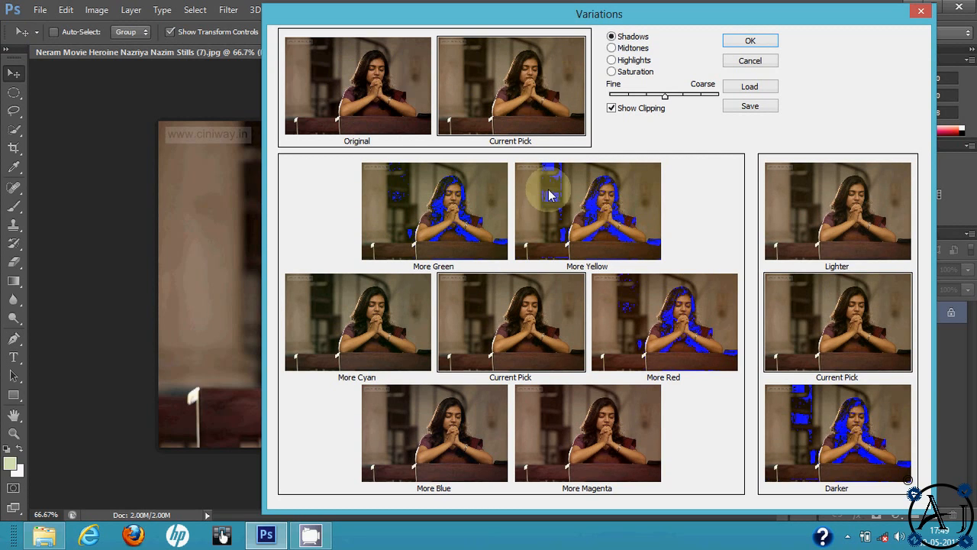
click(568, 212)
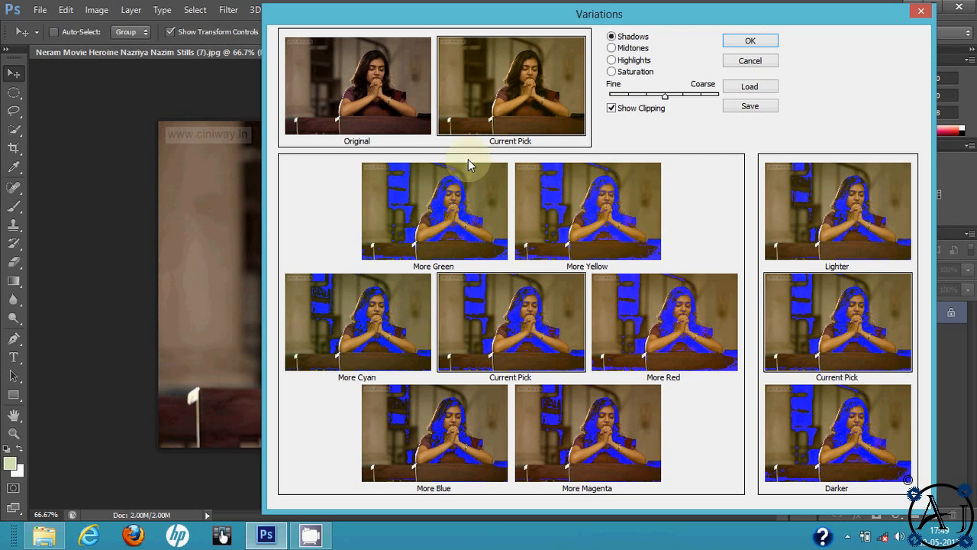
click(391, 102)
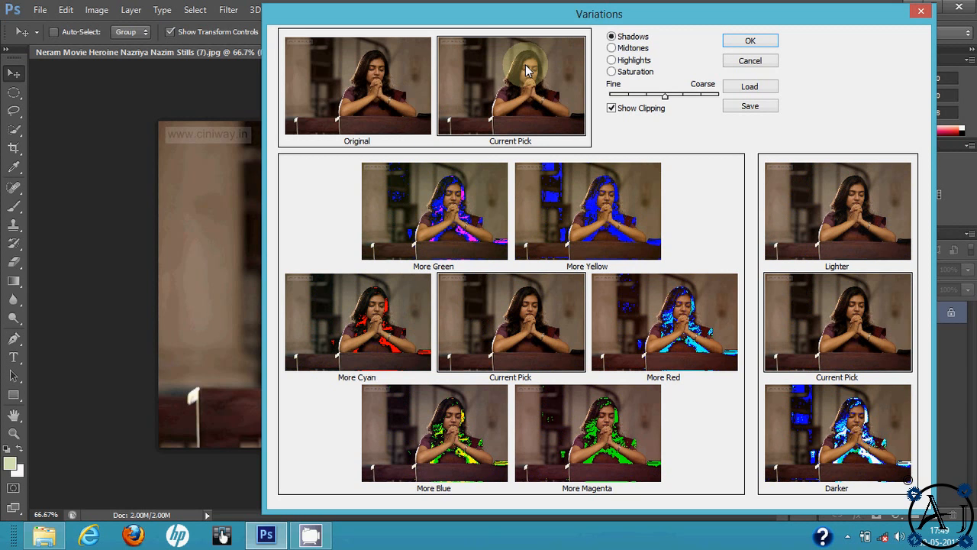
Step: View the Highlights variations, try Less Saturation twice on the image, apply it, and undo the Variations adjustment
click(611, 61)
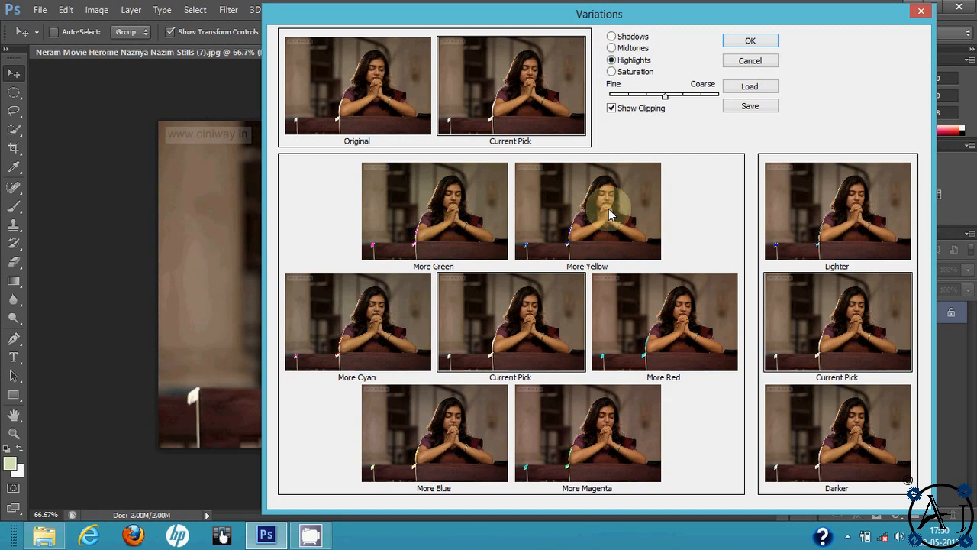
click(612, 72)
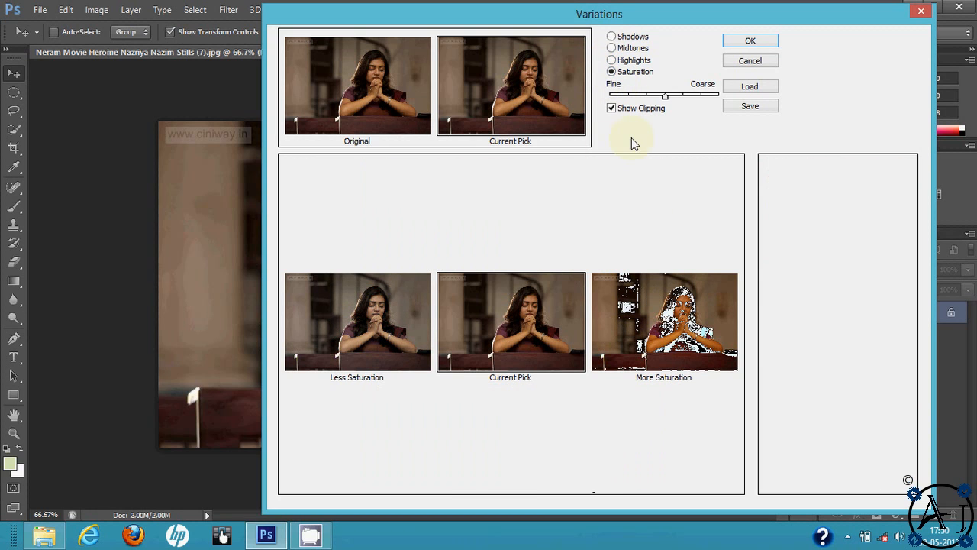
click(329, 321)
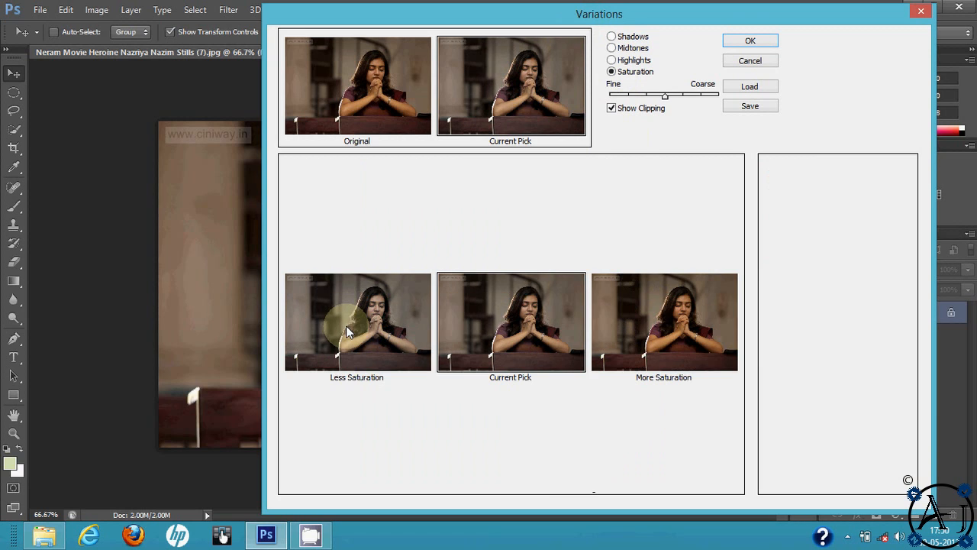
click(405, 337)
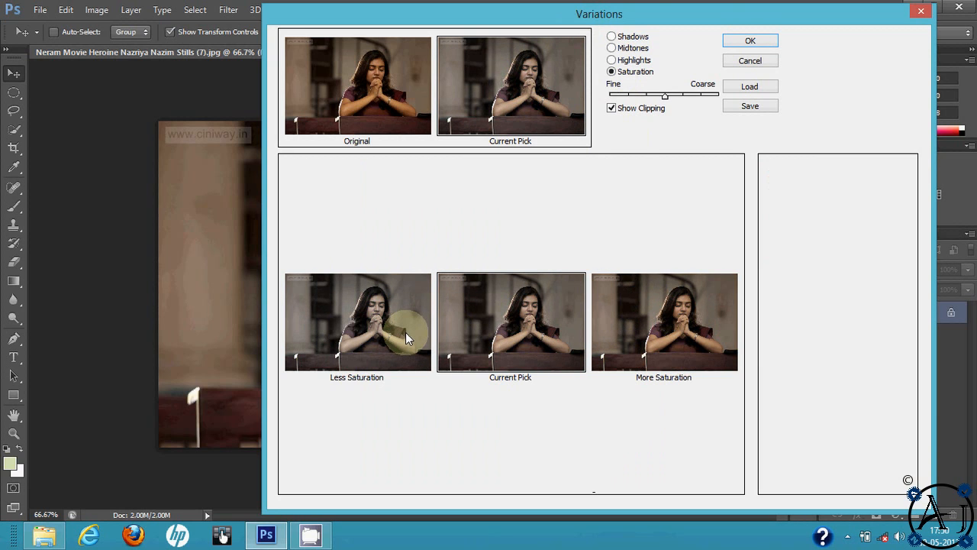
click(739, 42)
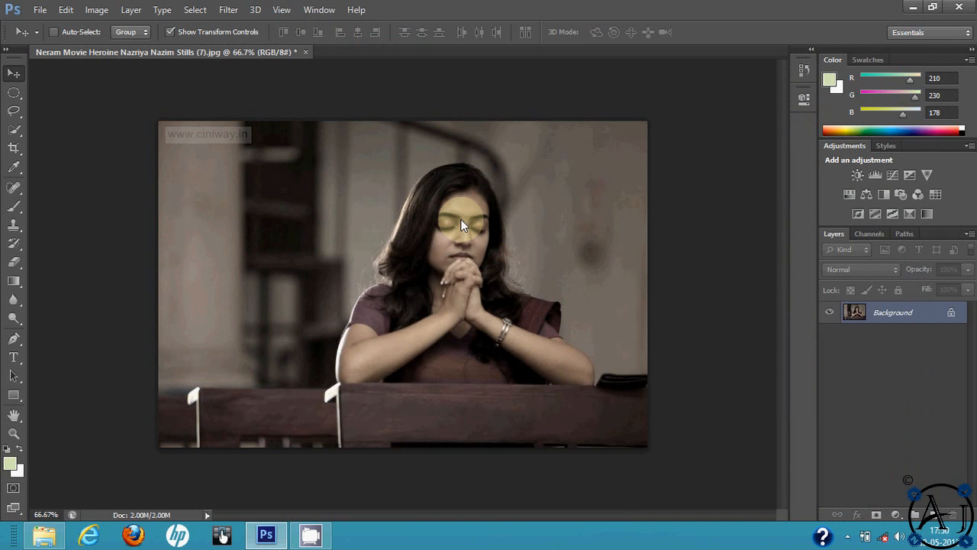
key(ctrl+z)
key(ctrl+z)
Step: Open Image Size beside the image and examine the pixel width, height and available pixel dimension units
click(95, 10)
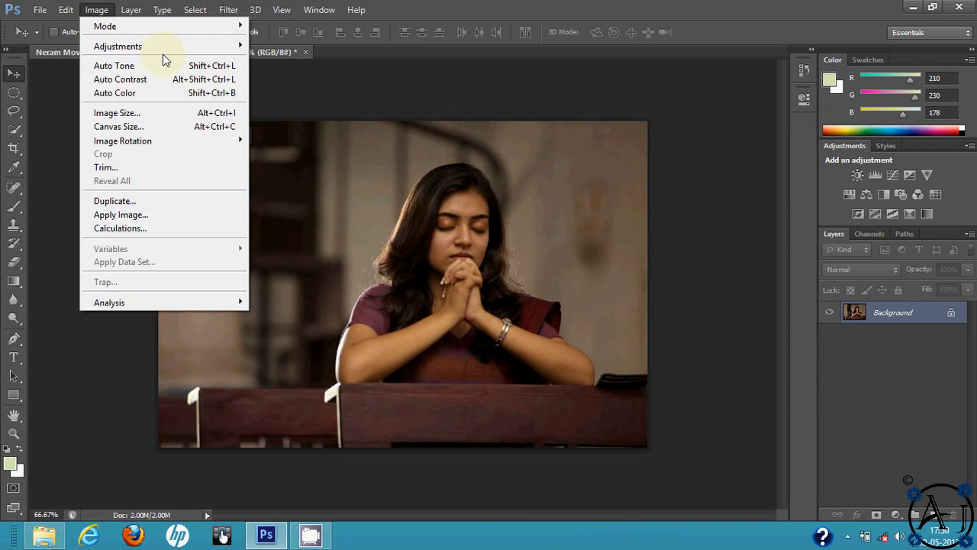
click(169, 116)
drag(395, 87, 628, 43)
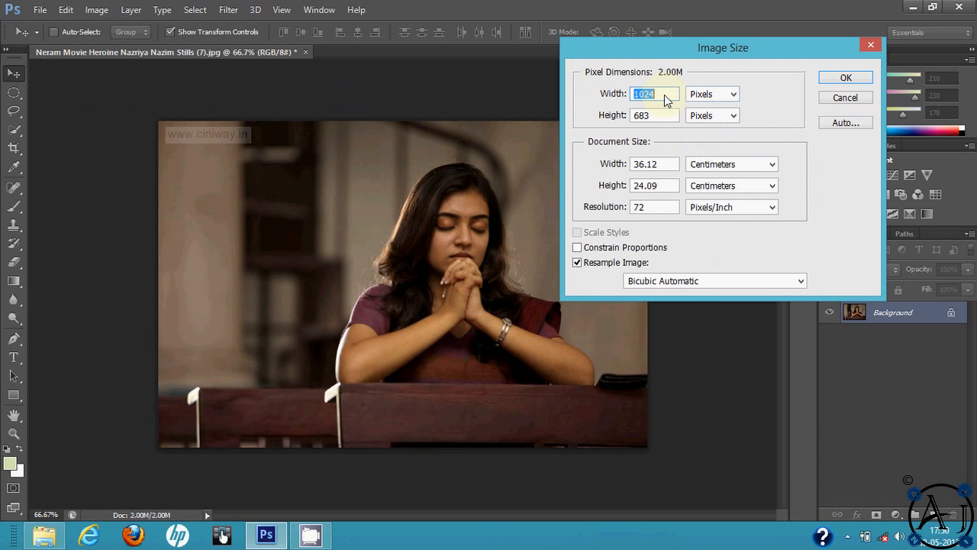
key(Tab)
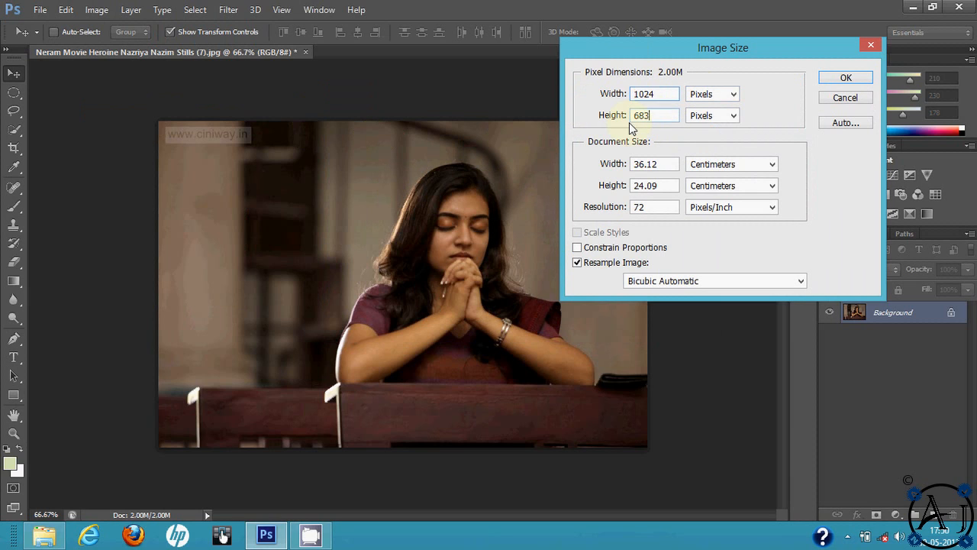
click(734, 94)
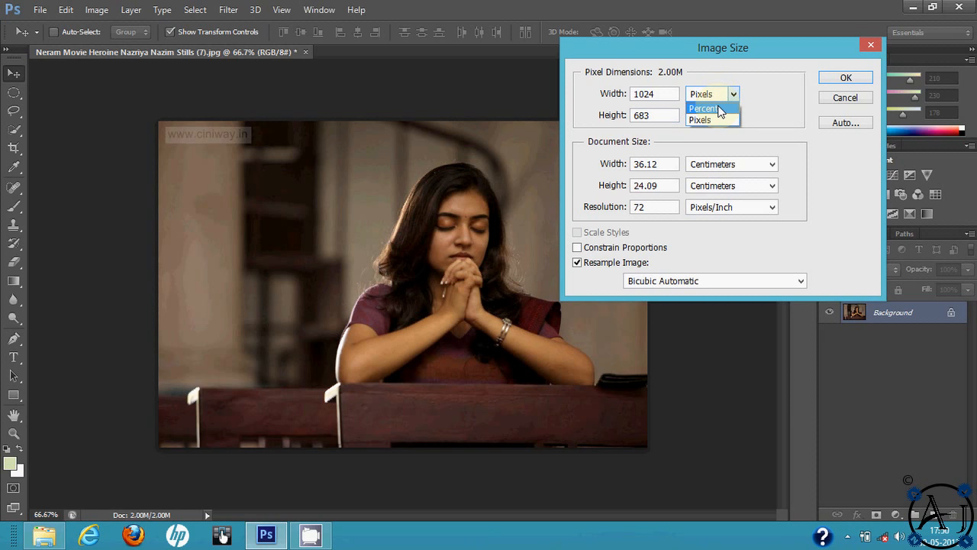
click(661, 173)
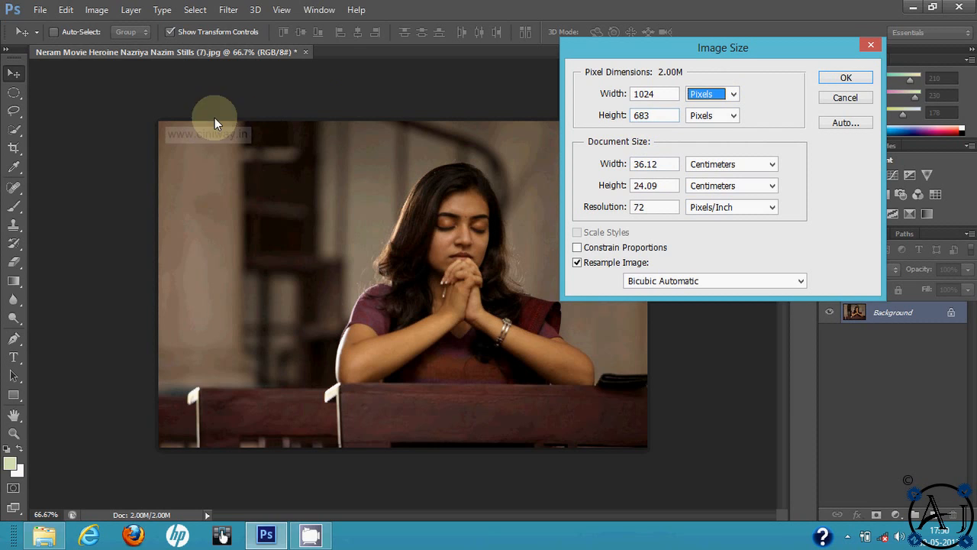
Step: Try inches as the document size unit, check the resolution field, and cancel Image Size
click(692, 172)
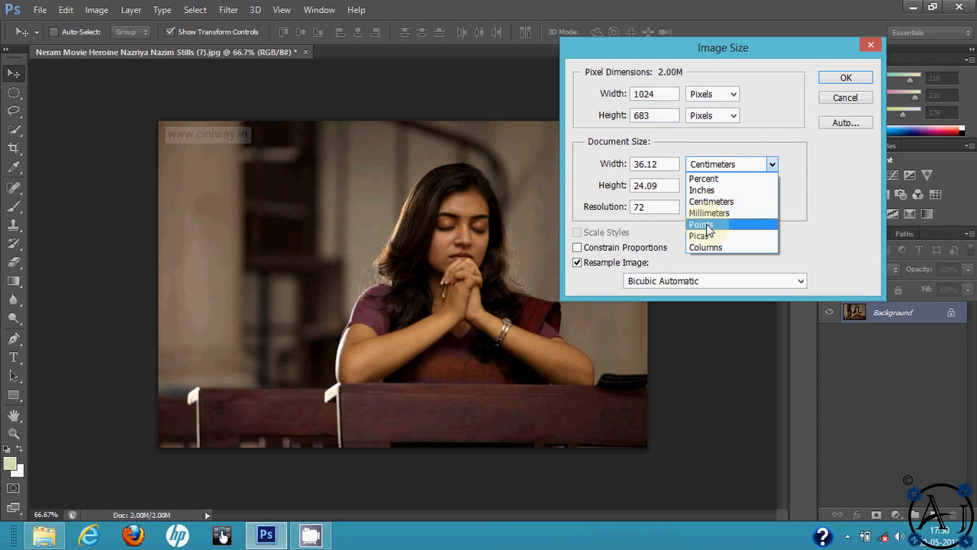
click(718, 191)
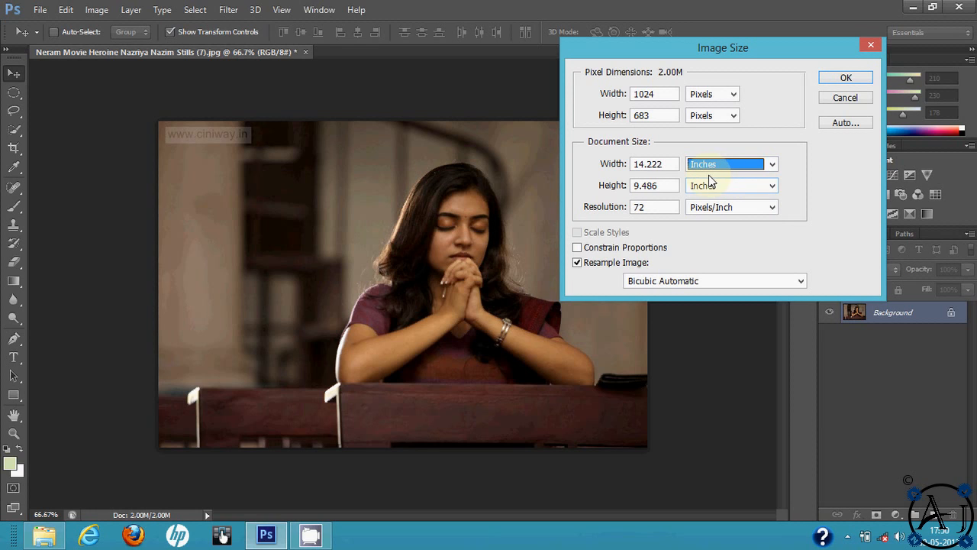
click(717, 167)
click(721, 189)
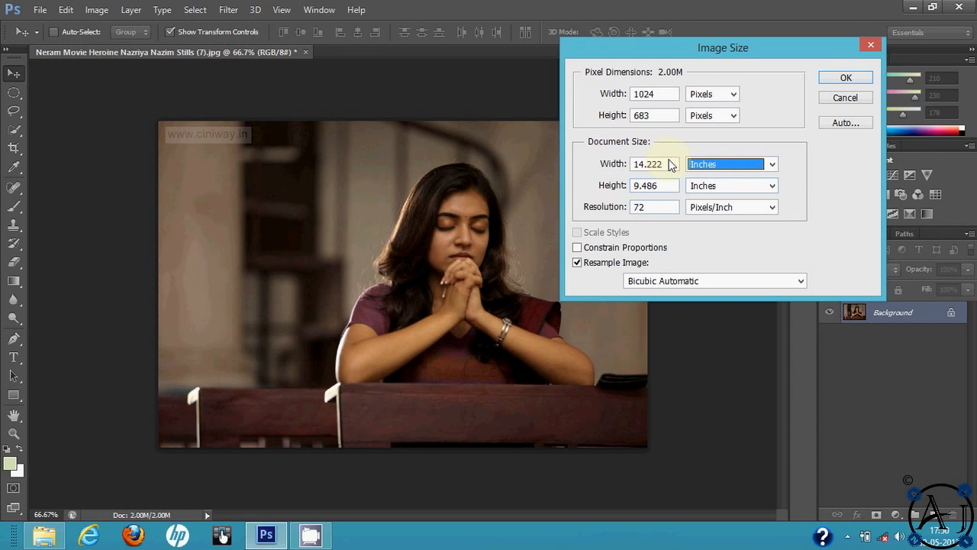
double_click(651, 212)
click(843, 97)
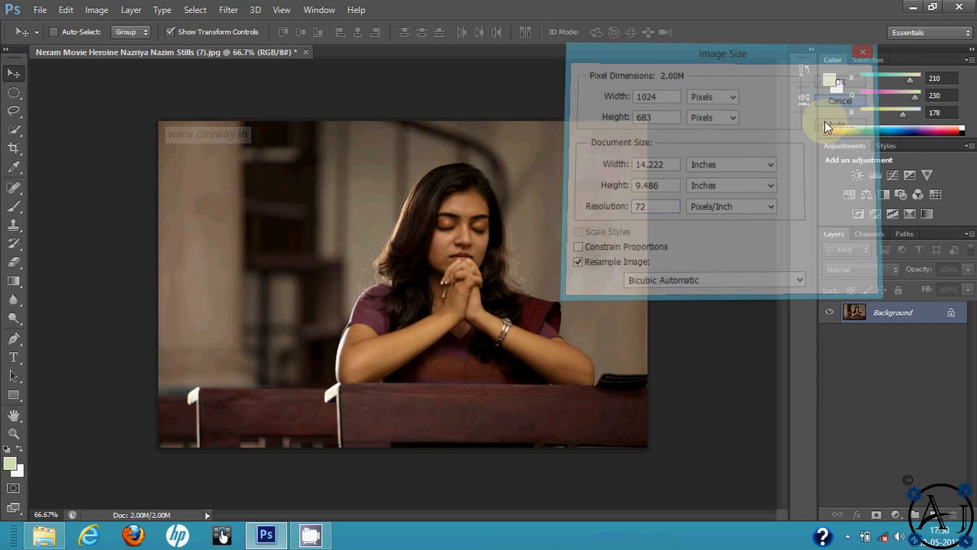
Step: Try rotating the image 90° clockwise, and undo the rotation
click(97, 10)
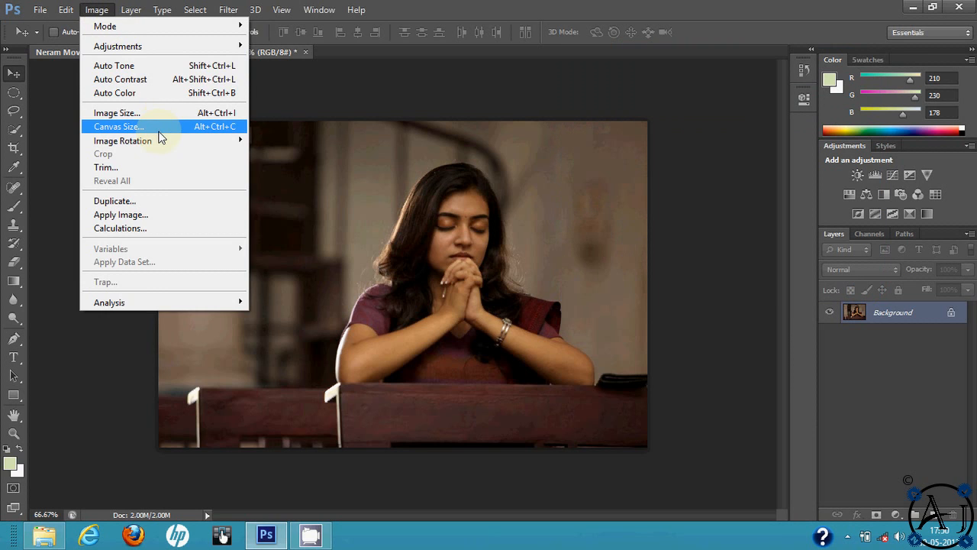
mouse_move(163, 151)
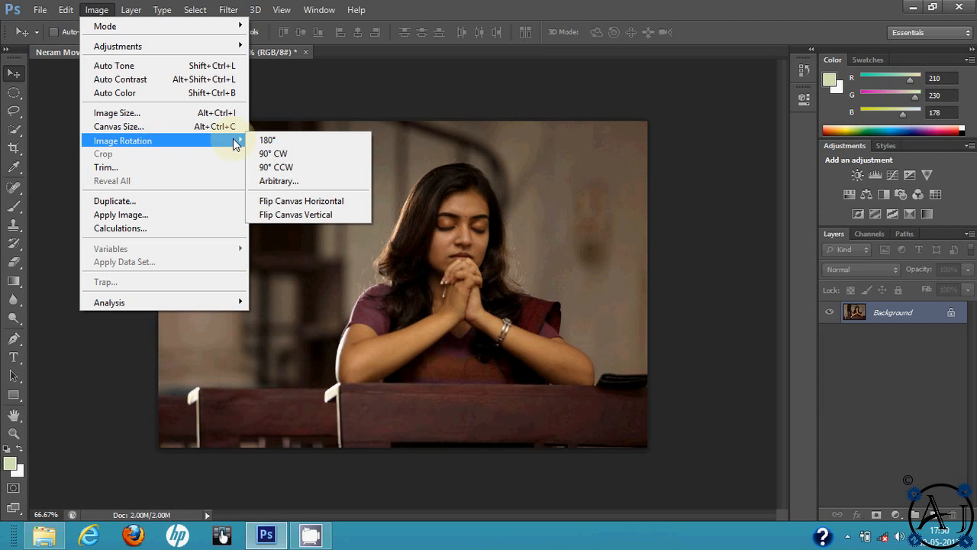
click(316, 157)
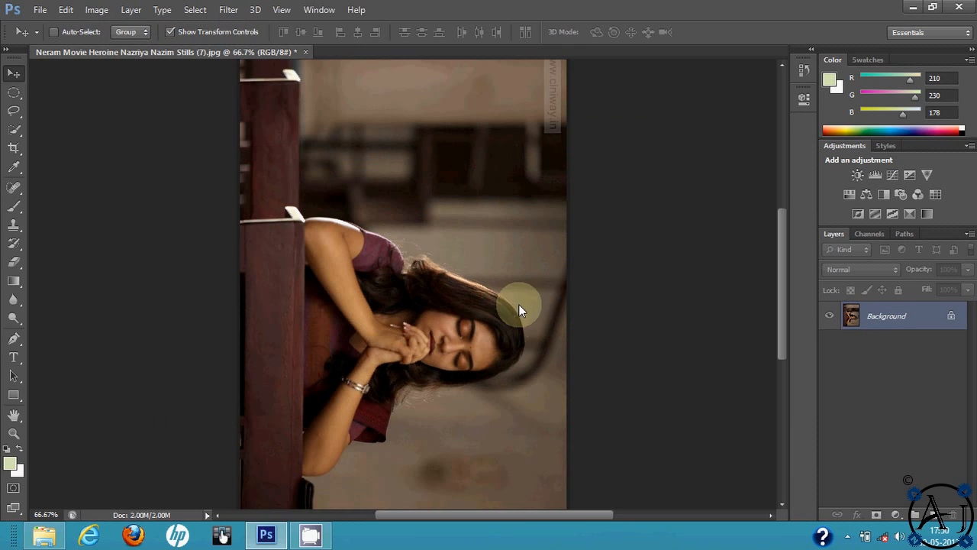
key(ctrl+z)
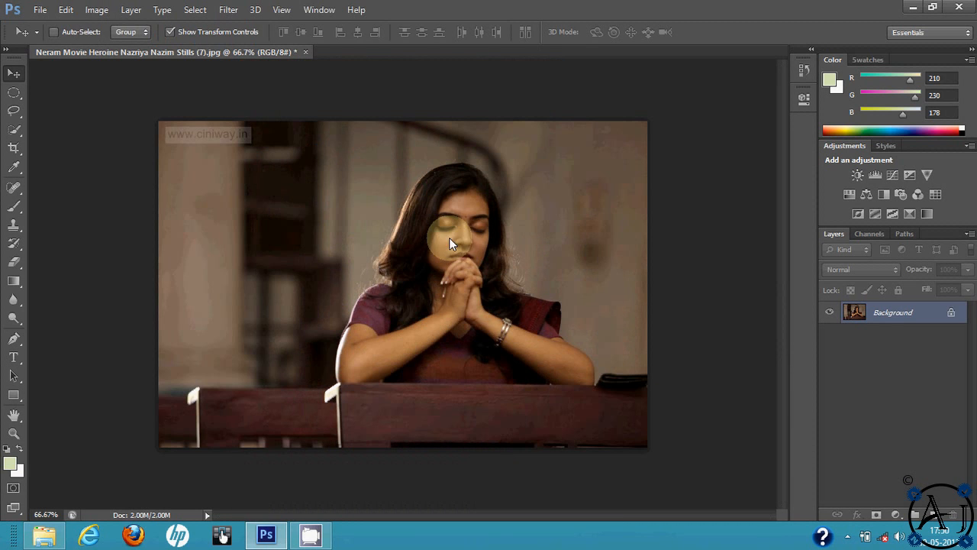
Step: Try flipping the canvas horizontally, and undo the flip
click(96, 10)
mouse_move(150, 140)
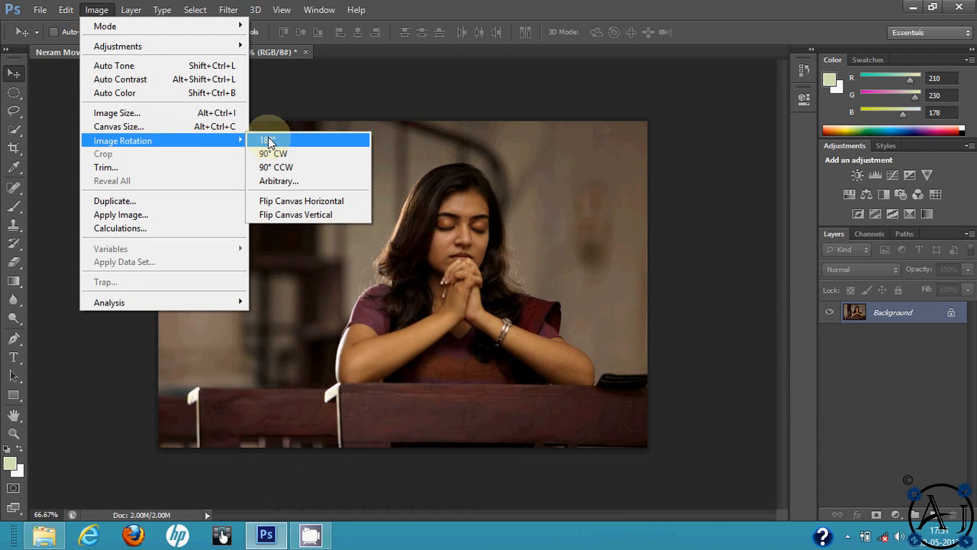
click(321, 205)
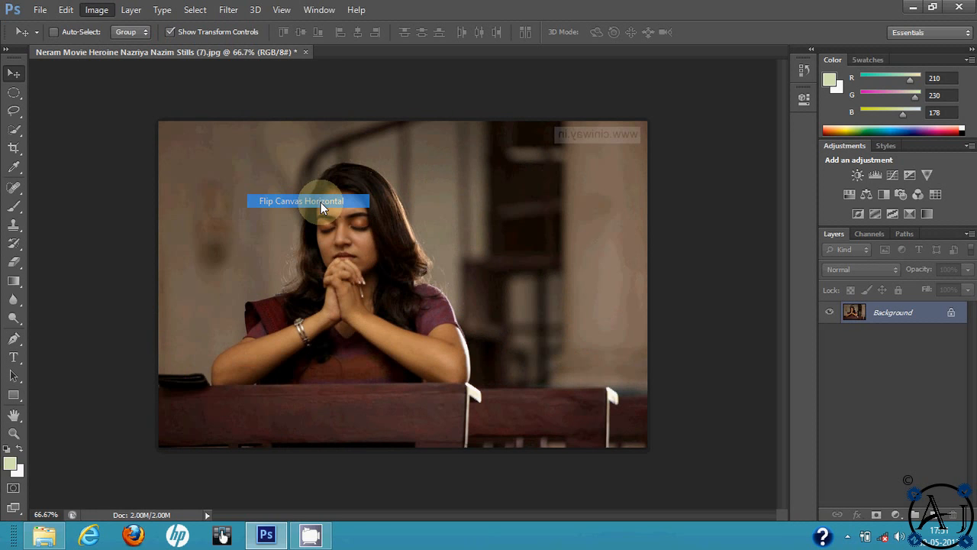
key(ctrl+z)
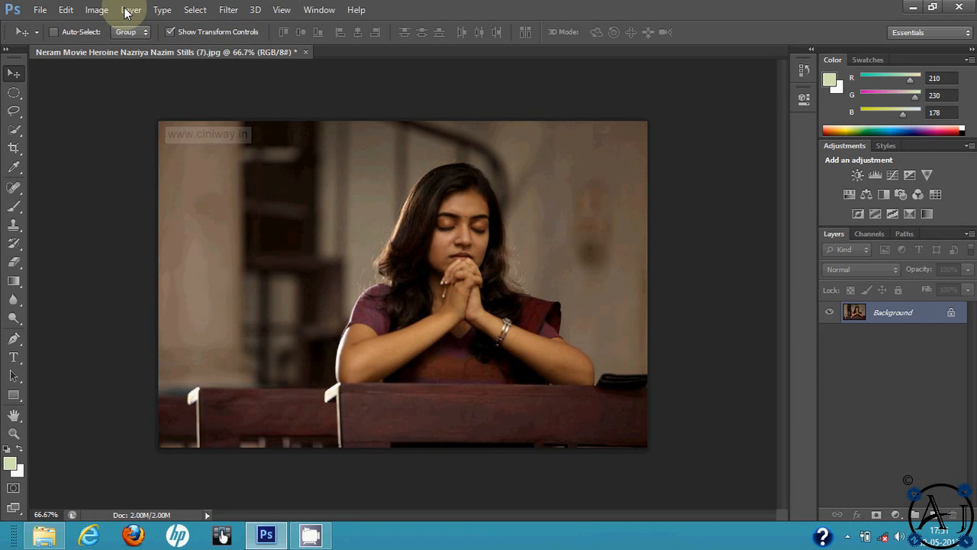
Step: Flip the canvas vertically
click(97, 9)
mouse_move(200, 144)
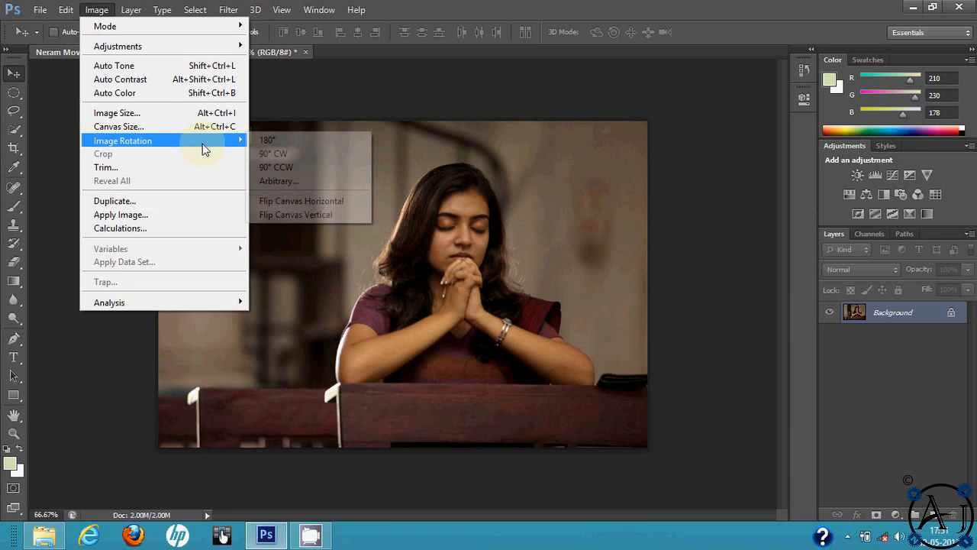
click(323, 213)
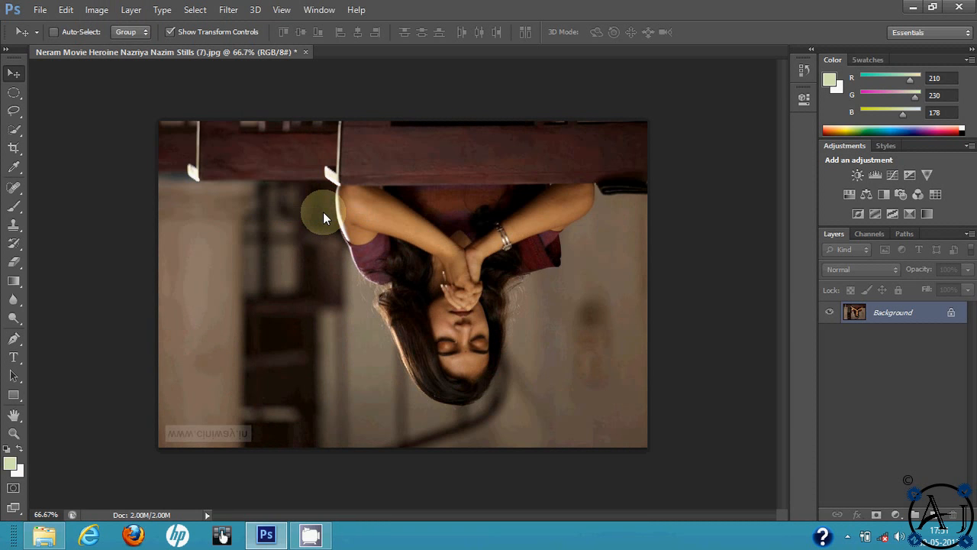
Step: Undo the vertical canvas flip
key(ctrl+z)
Step: Try duplicating the image into a separate document under the suggested copy name, and close the copy without saving
click(89, 11)
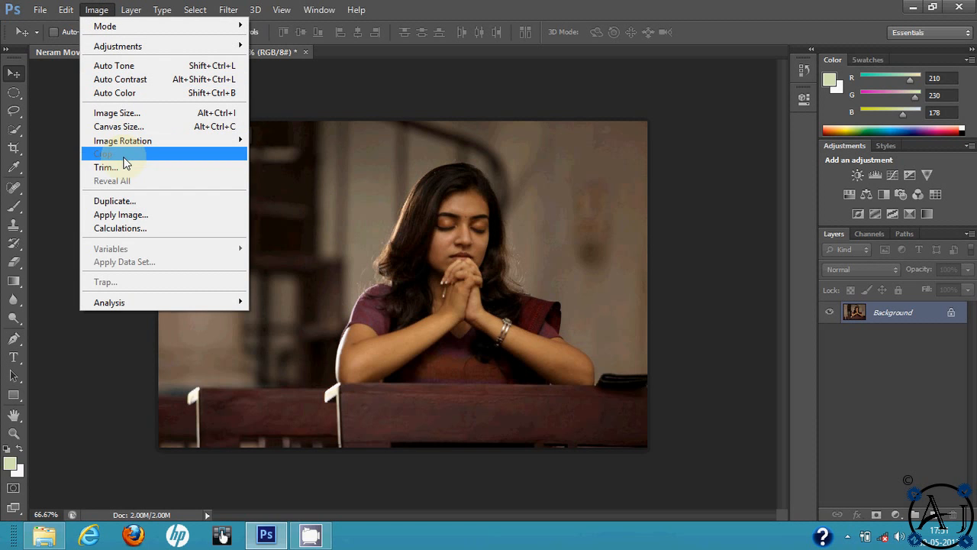
click(166, 199)
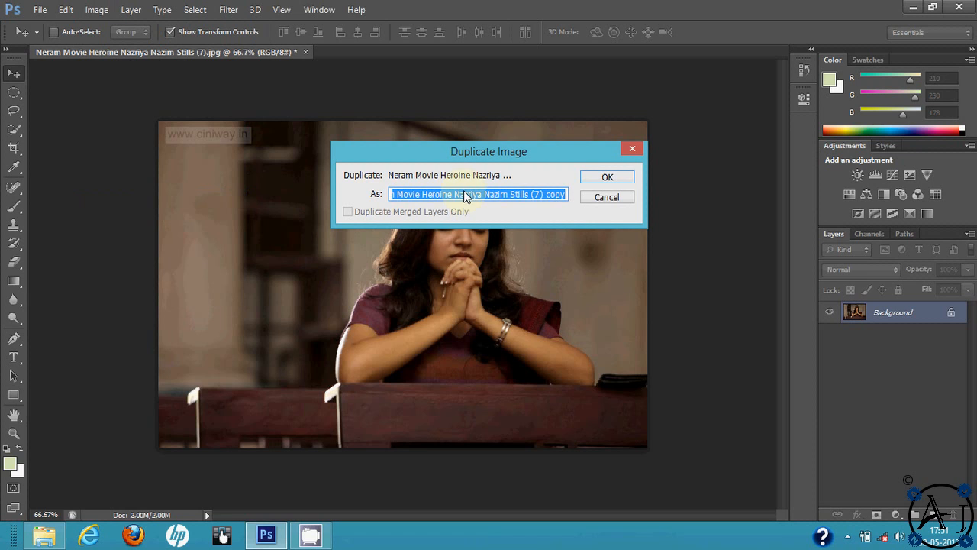
click(586, 178)
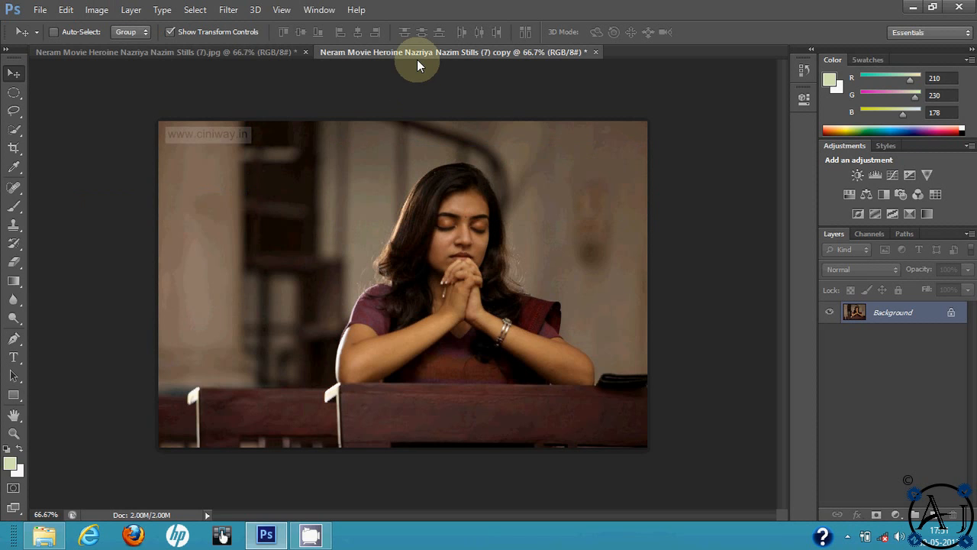
click(596, 52)
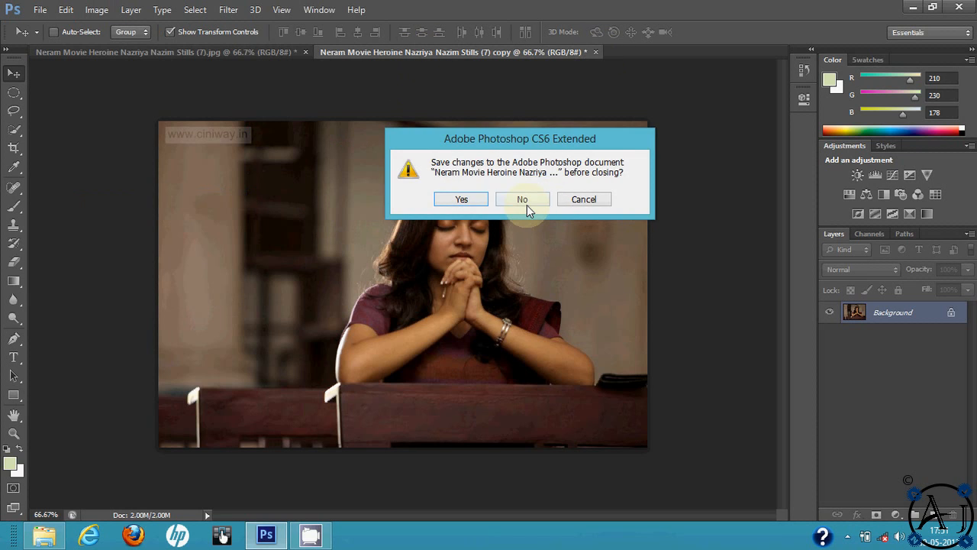
click(527, 204)
click(96, 9)
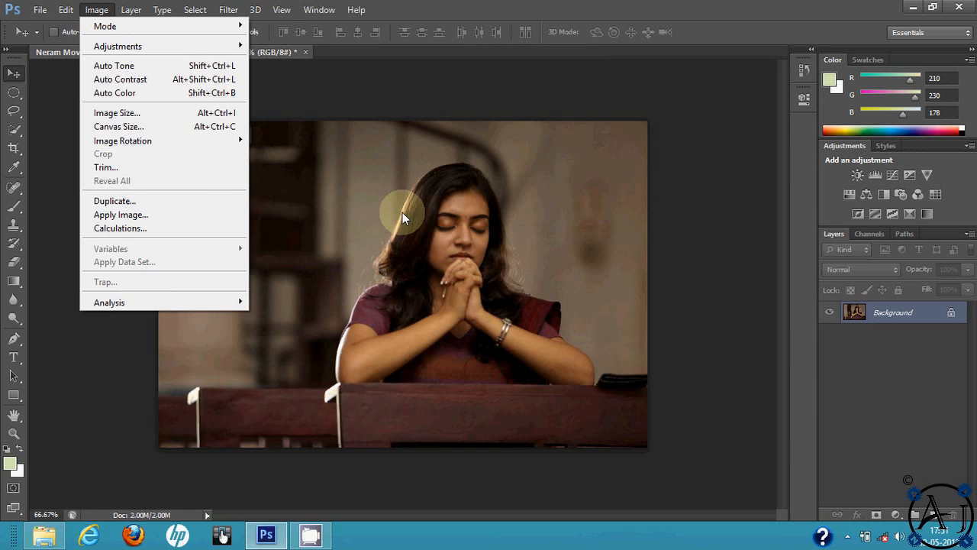
click(290, 126)
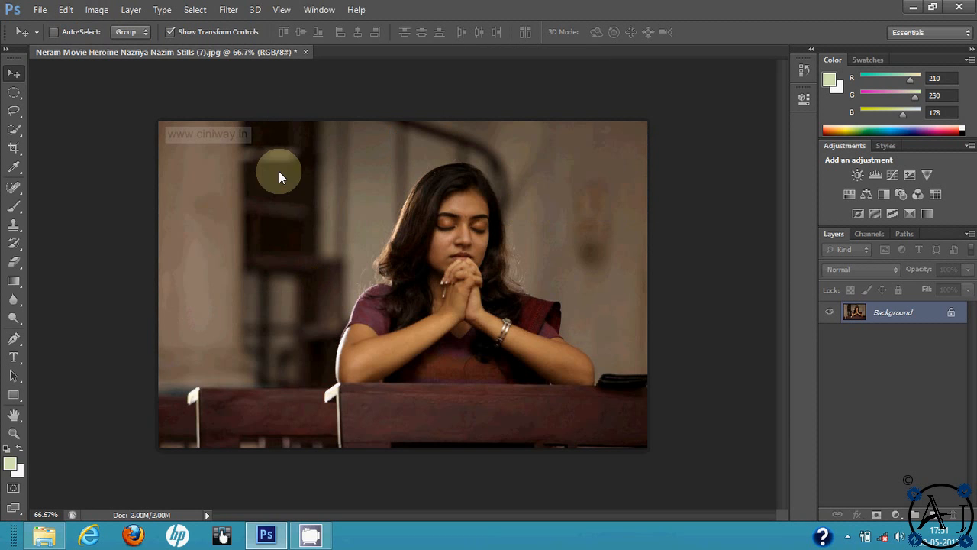
click(96, 9)
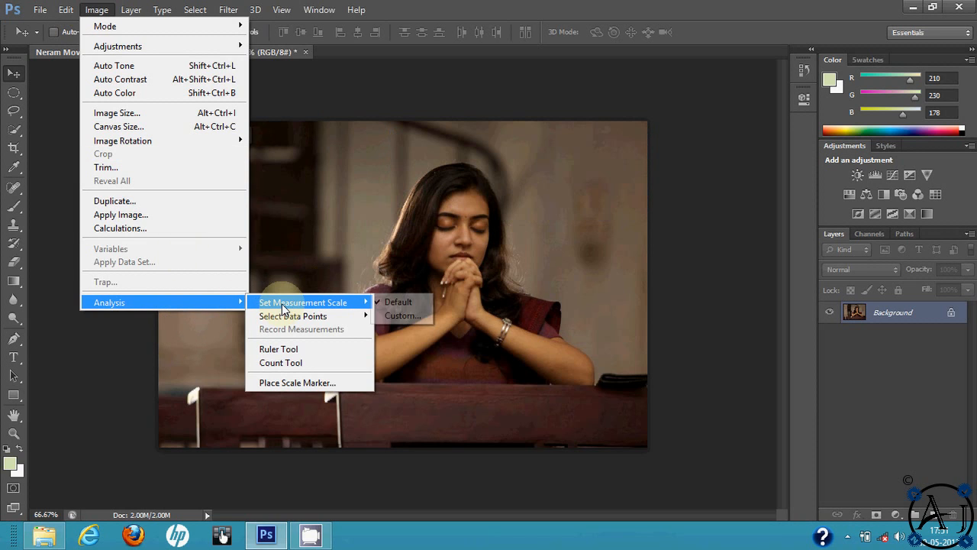
click(362, 233)
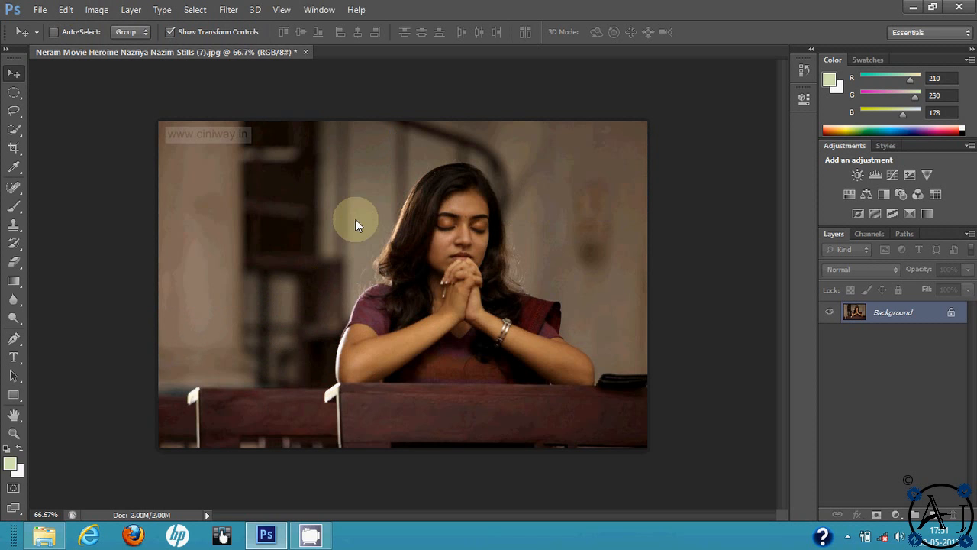
click(96, 9)
click(326, 168)
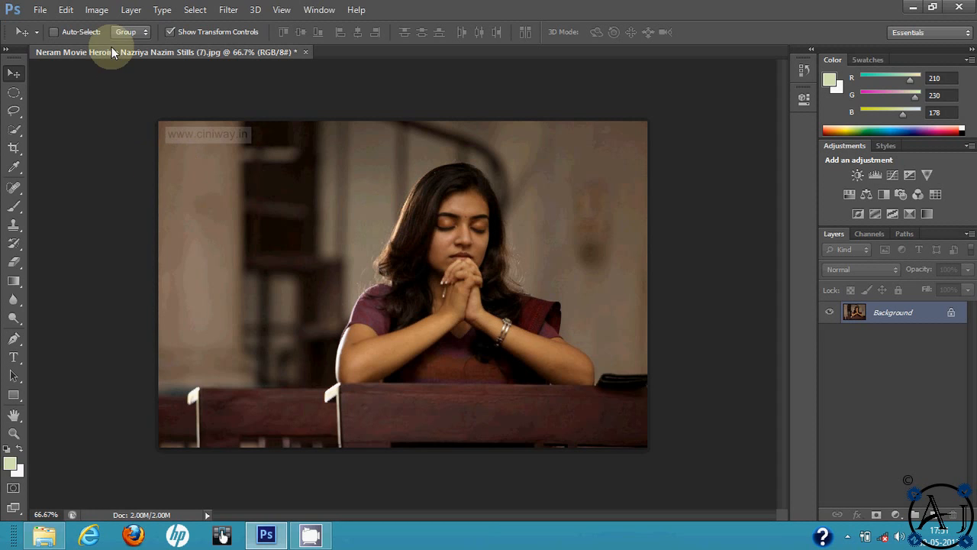
click(846, 537)
click(868, 462)
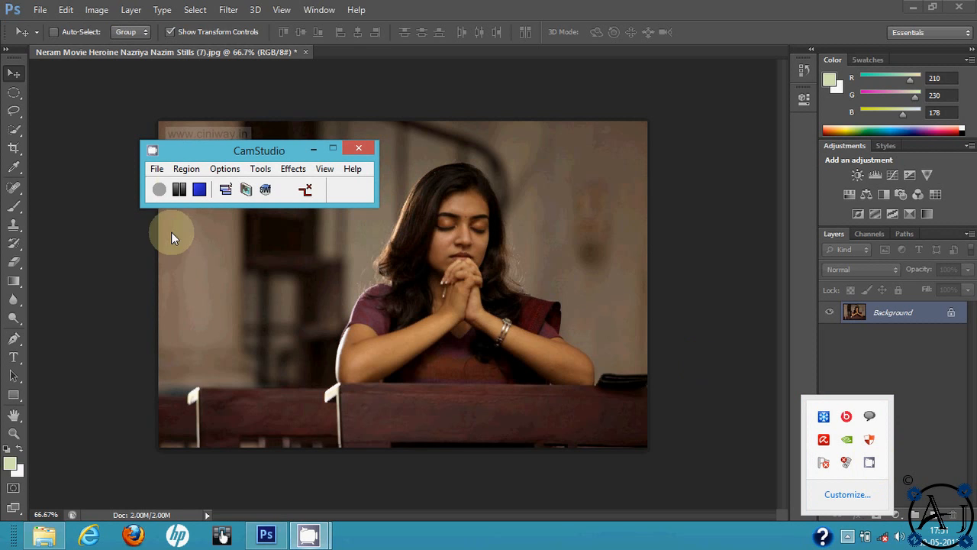